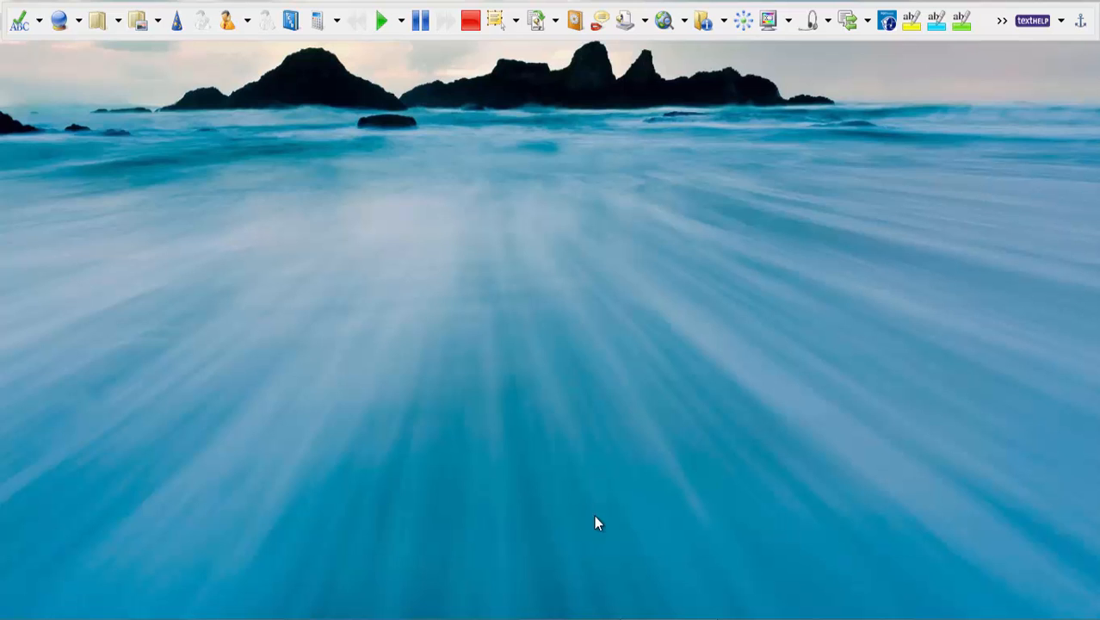
- Start the Spelling video tour from the Spell Check dropdown on the toolbar
left_click(40, 20)
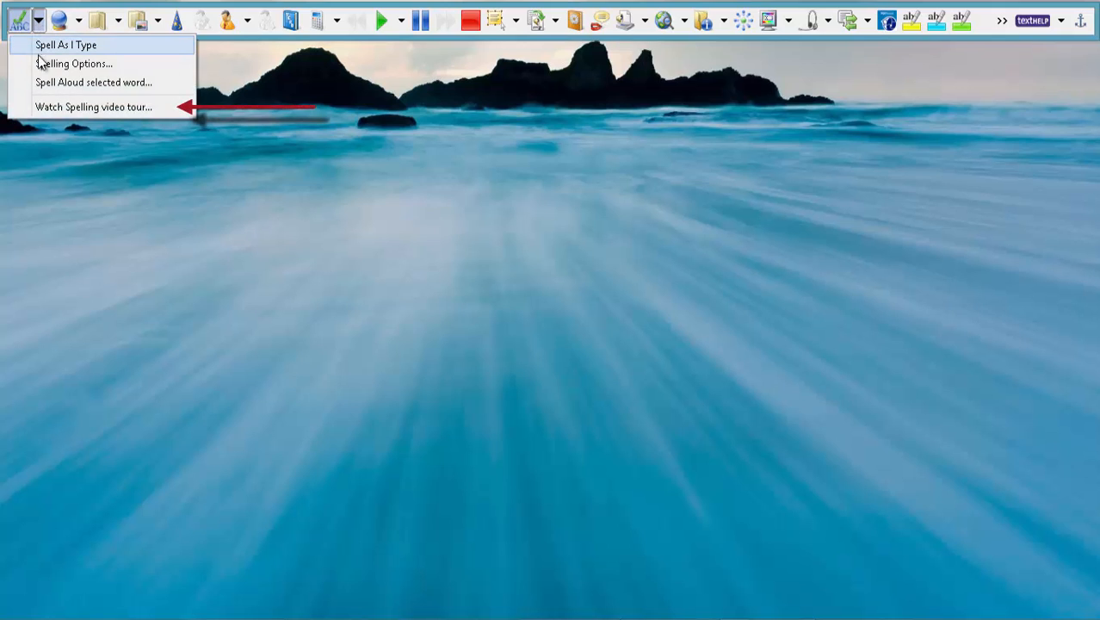
left_click(46, 106)
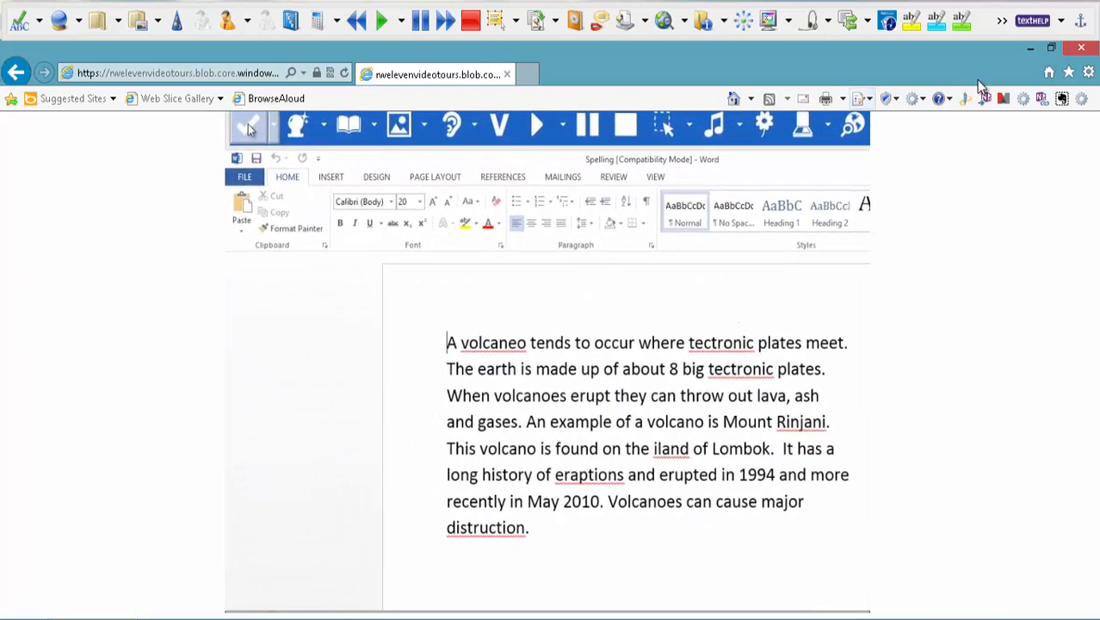
- Close the video tour browser window and dismiss the Prediction dropdown without choosing anything
left_click(1081, 47)
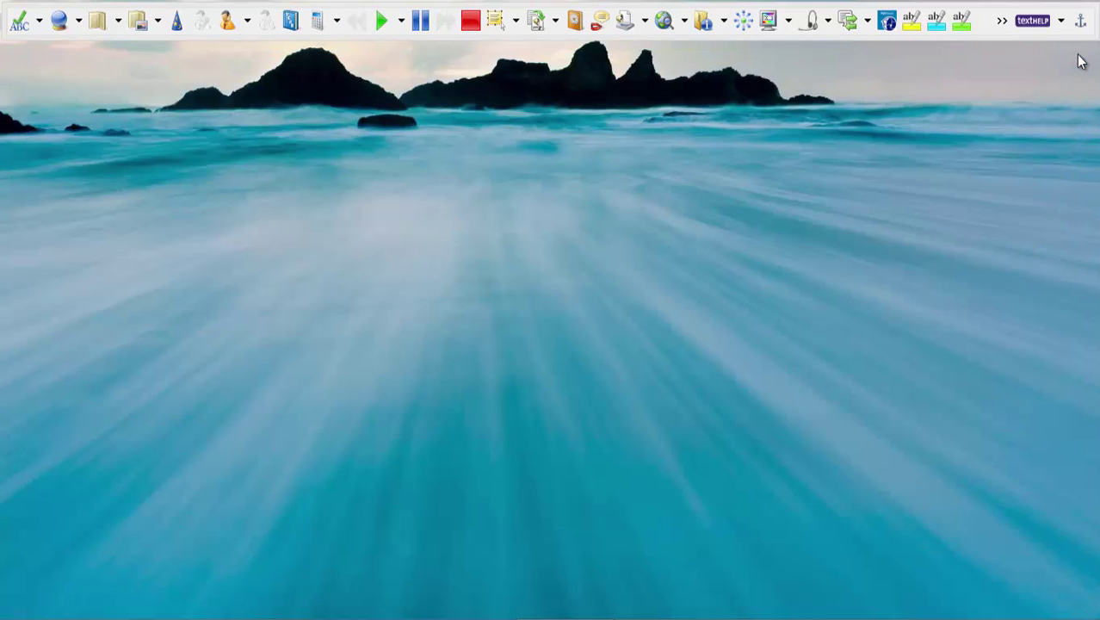
left_click(79, 20)
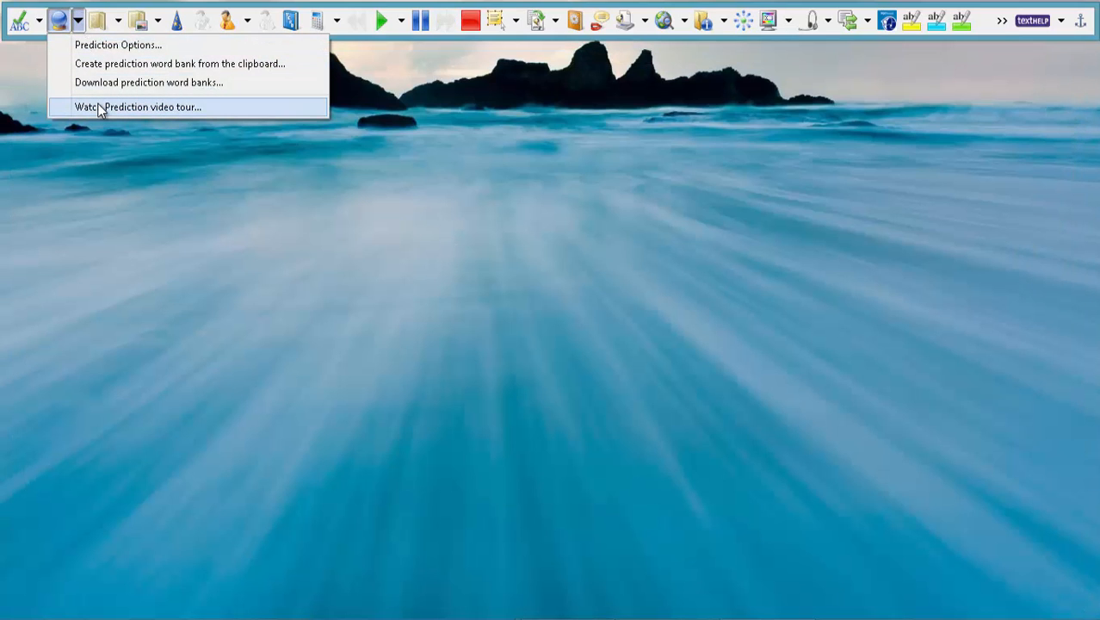
left_click(179, 152)
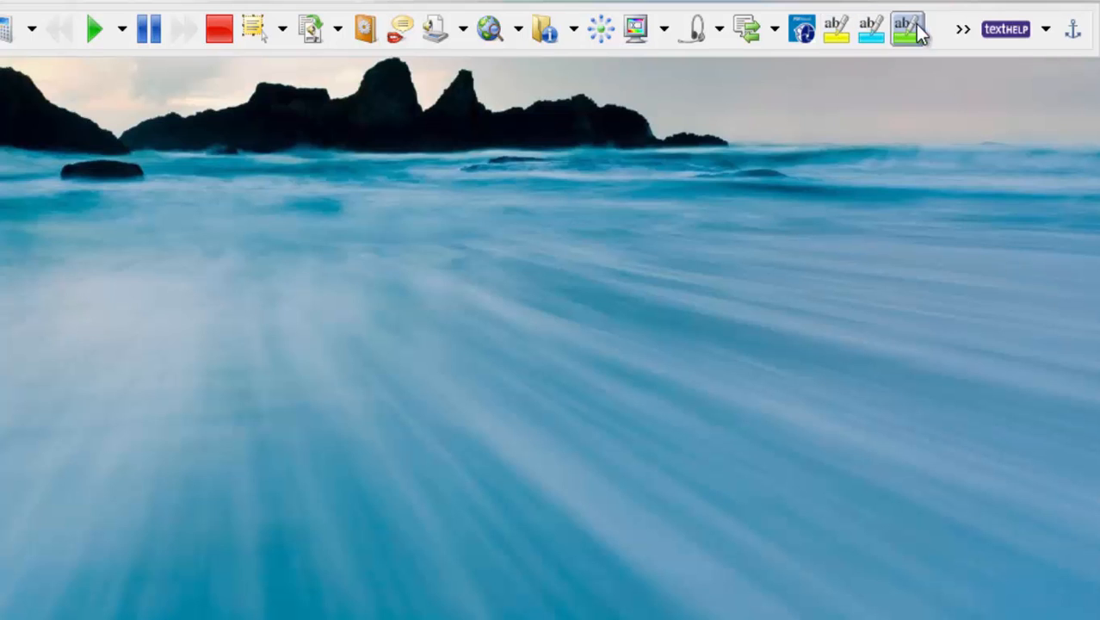
- Show the toolbar's '>>' overflow list of highlighting and vocabulary tools, then dismiss it
left_click(963, 25)
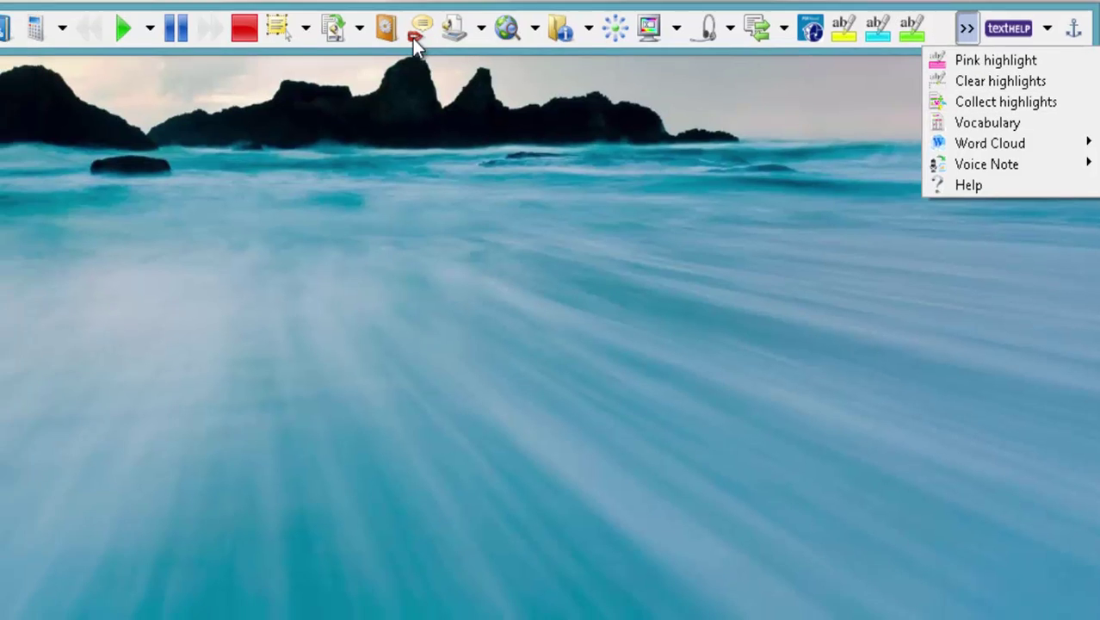
left_click(482, 293)
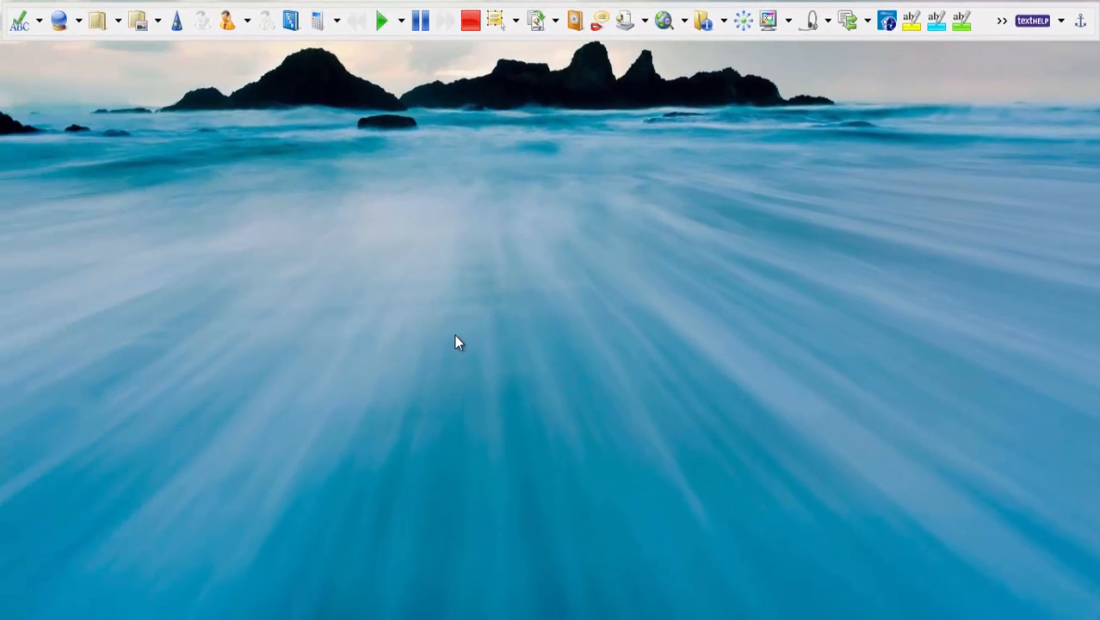
- Switch to the 1066 Word document, restore it and dock it to the left half
key("alt+Tab")
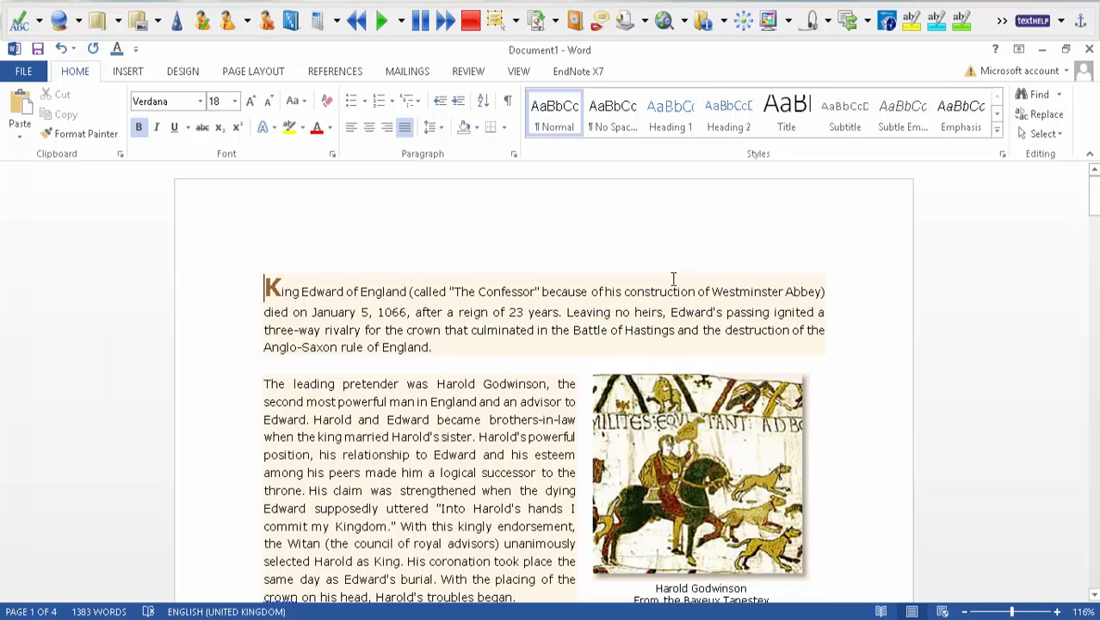
double_click(655, 50)
left_click_drag(654, 50, 5, 259)
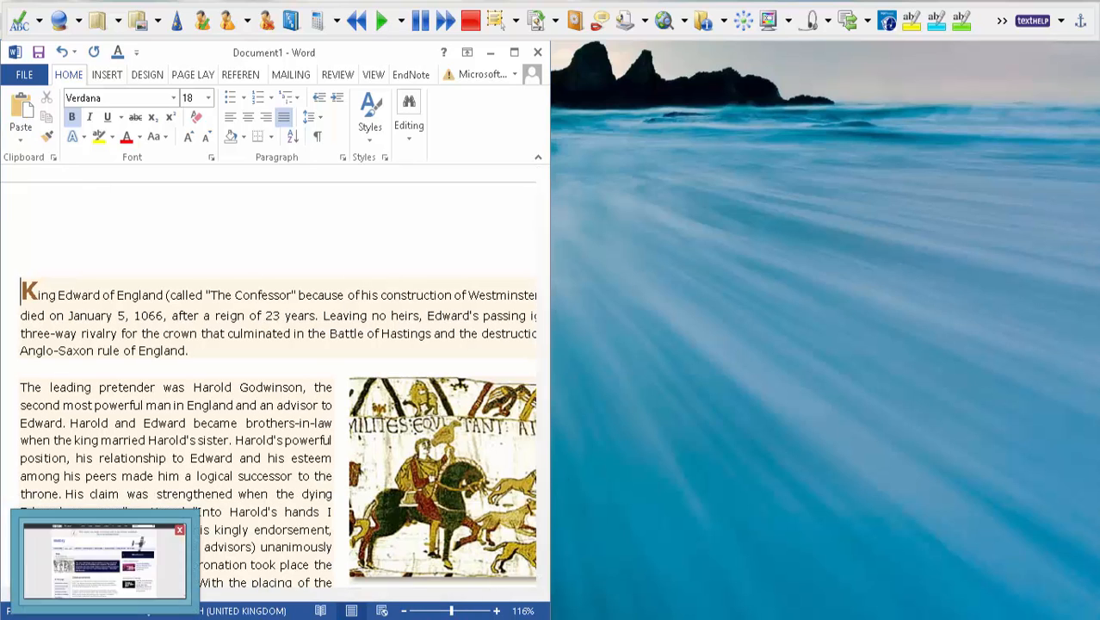
- Bring the BBC History 1066 page forward and dock the browser to the right half
left_click(103, 611)
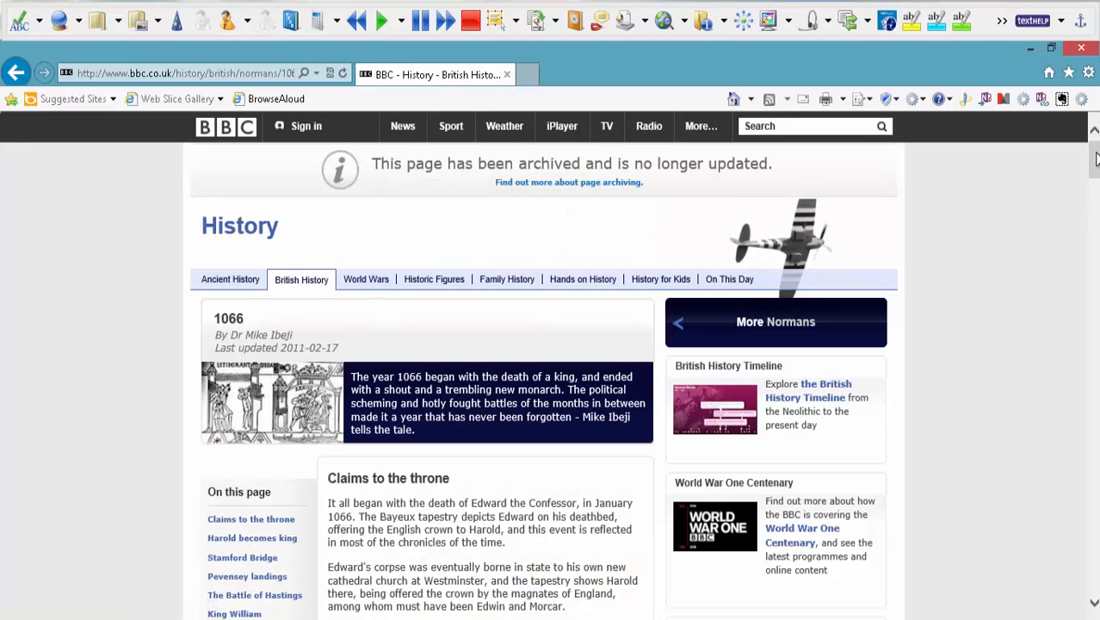
left_click_drag(1095, 160, 1095, 181)
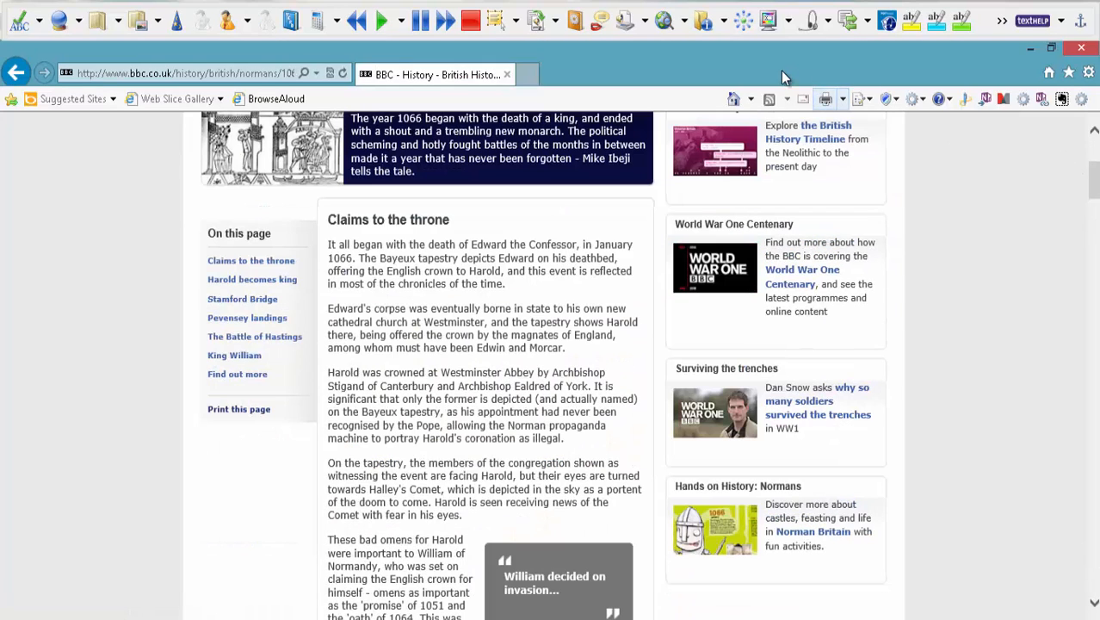
left_click_drag(770, 66, 1099, 103)
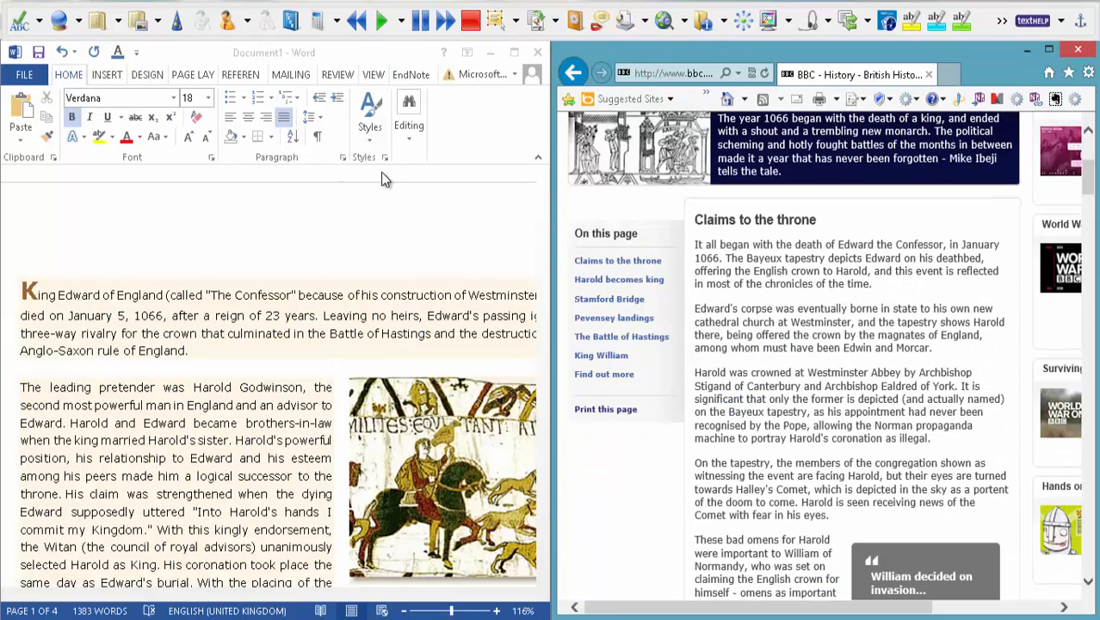
- Activate the browser and highlight the tapestry congregation paragraph in yellow
left_click(362, 222)
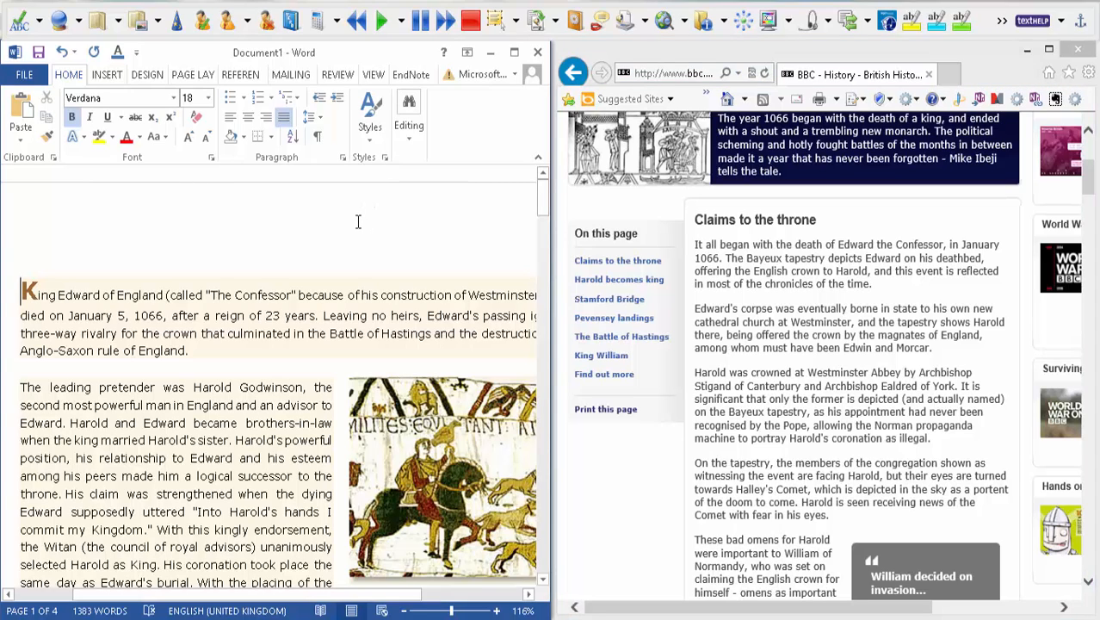
left_click(830, 213)
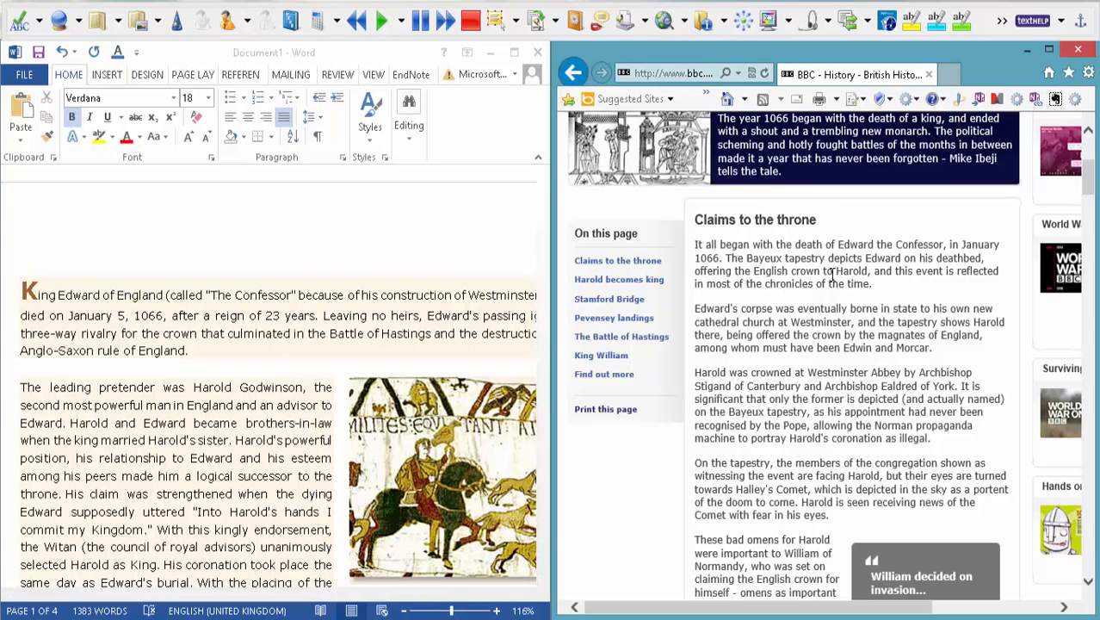
left_click(964, 21)
scroll(777, 338, "down", 3)
scroll(777, 338, "up", 1)
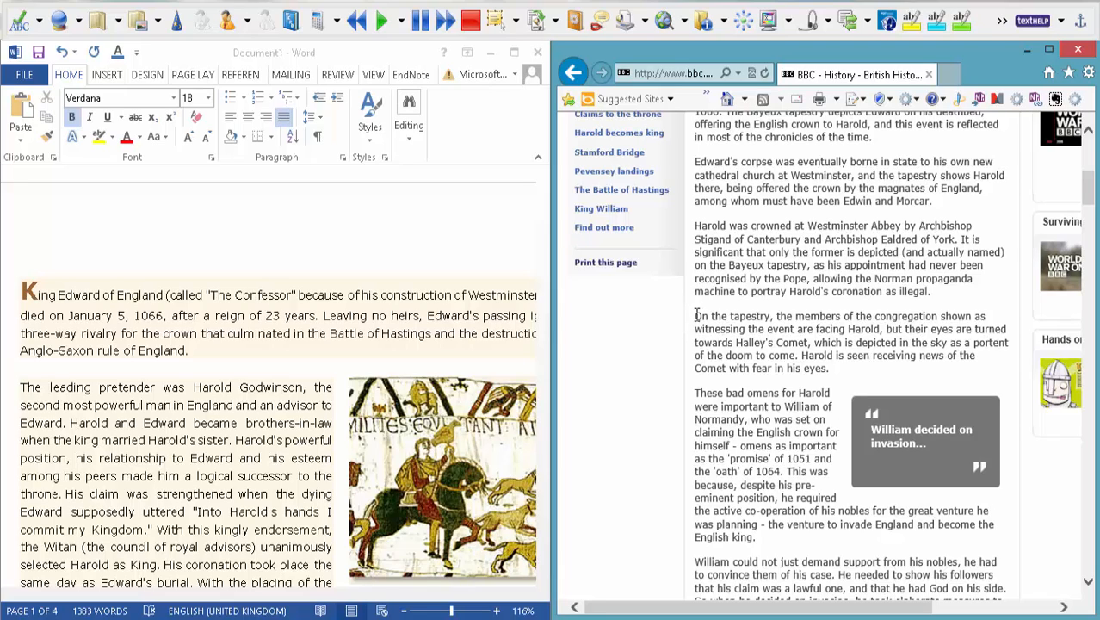
left_click_drag(696, 315, 918, 364)
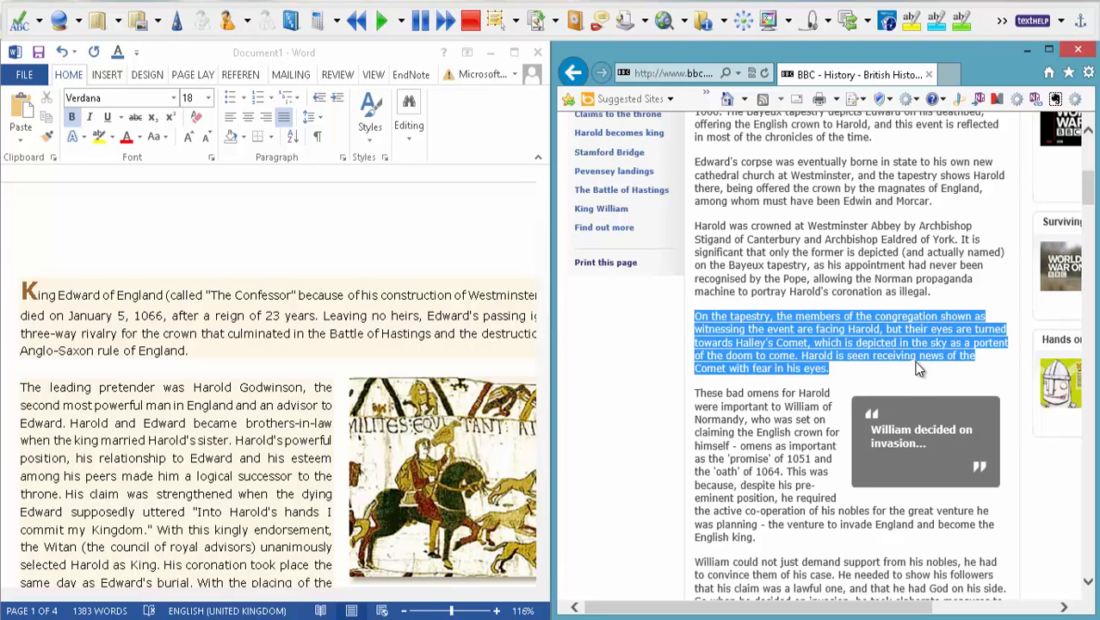
left_click(910, 20)
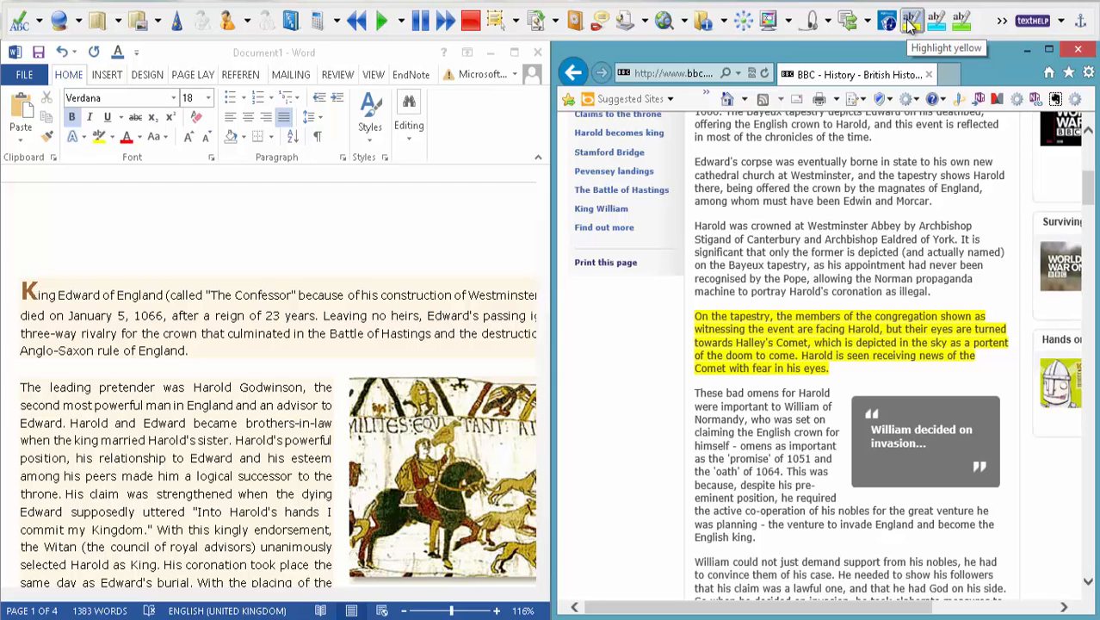
scroll(805, 321, "down", 2)
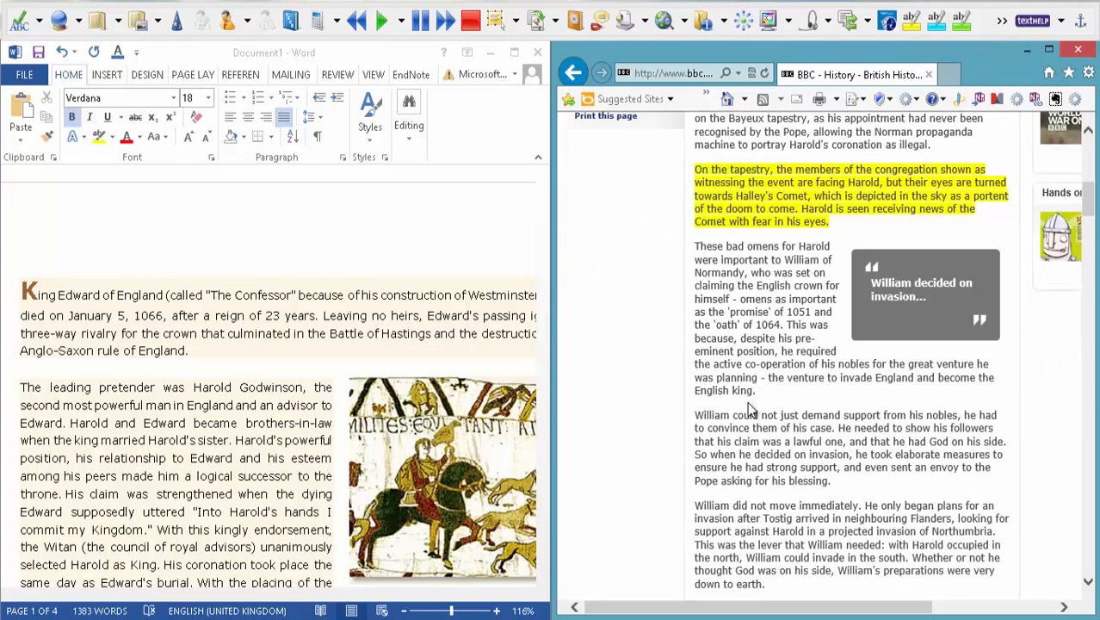
- Highlight the William convincing his nobles paragraph in yellow and select the 'On top of anything else' paragraph
left_click_drag(695, 415, 830, 481)
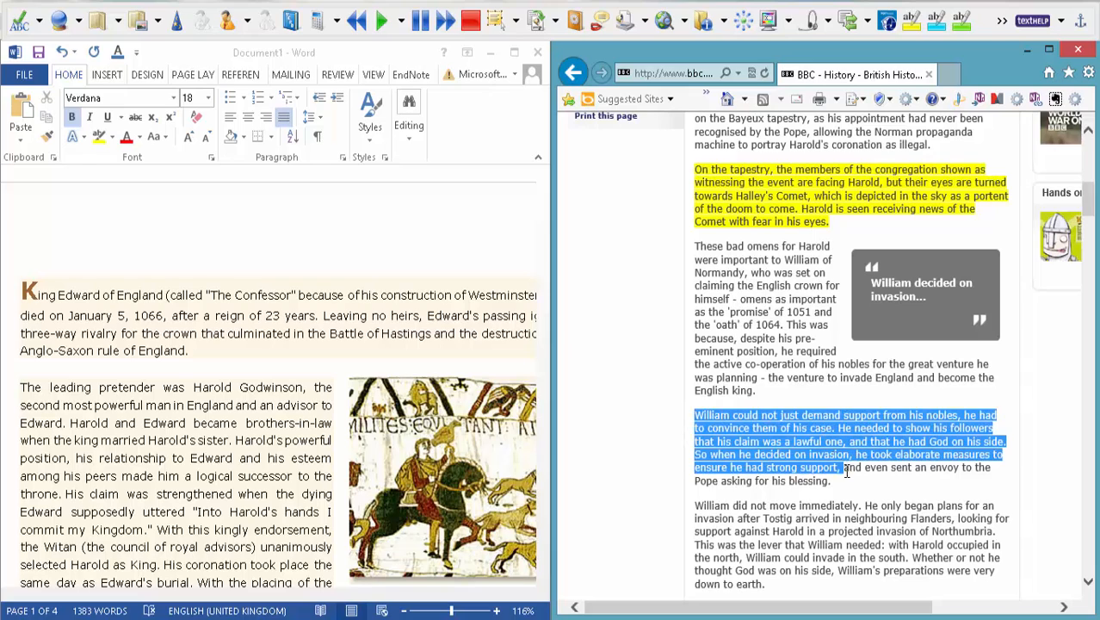
left_click(912, 34)
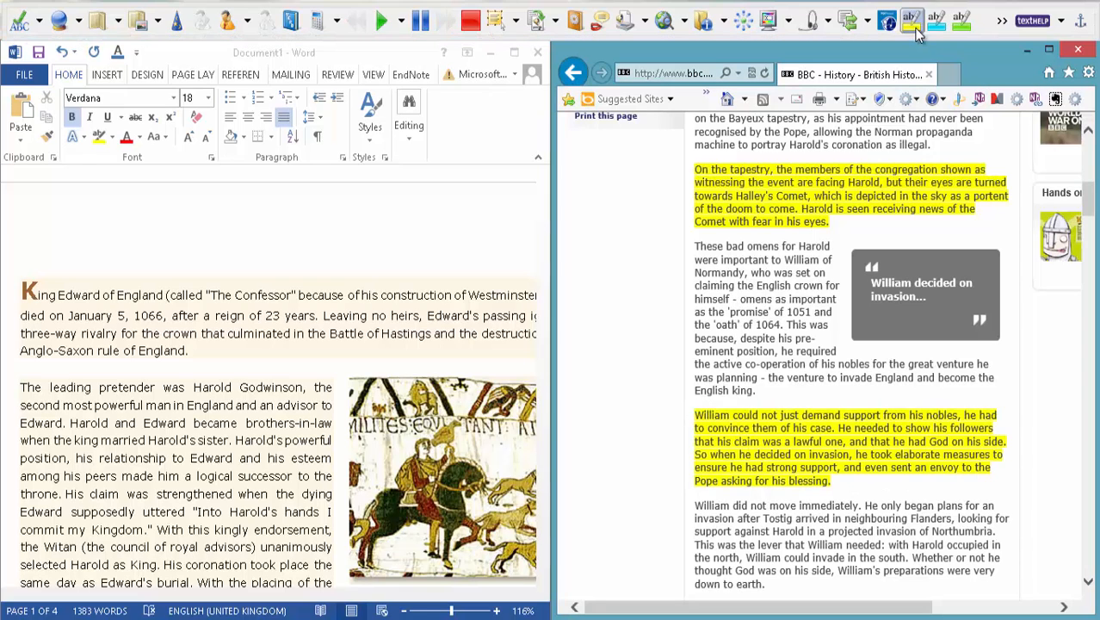
scroll(912, 345, "down", 3)
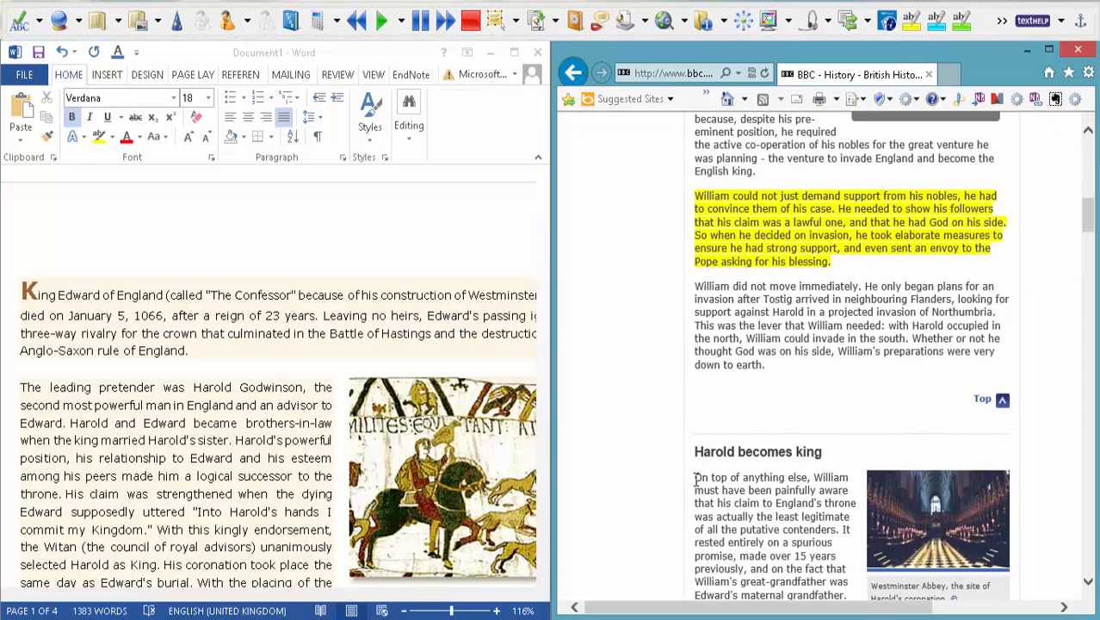
mouse_move(695, 476)
left_mouse_down()
mouse_move(837, 575)
mouse_move(847, 596)
left_mouse_up()
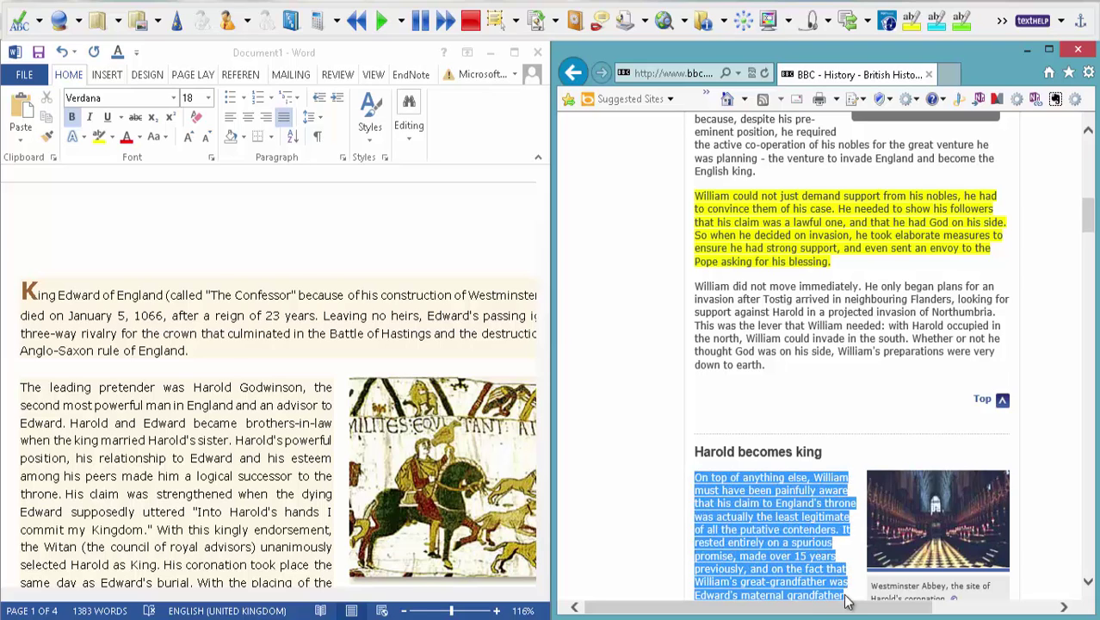
- Highlight the selected BBC paragraph in pink from the highlight colour list
left_click(1000, 20)
left_click(1006, 44)
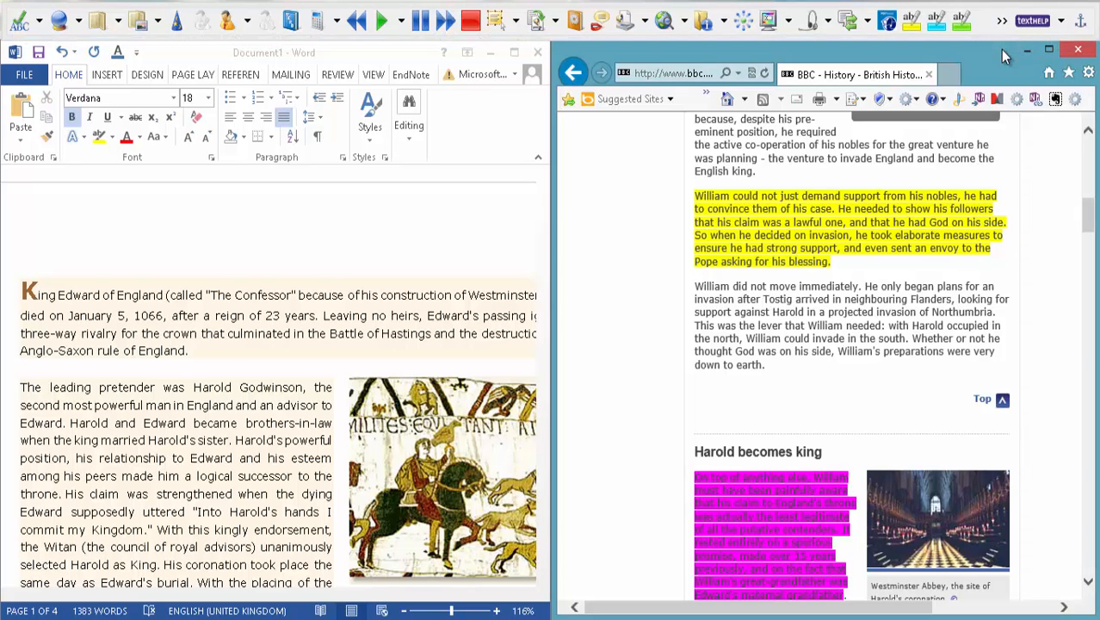
- In Word, highlight the paragraph about William's claim across the Channel in pink
left_click(140, 311)
scroll(138, 310, "down", 4)
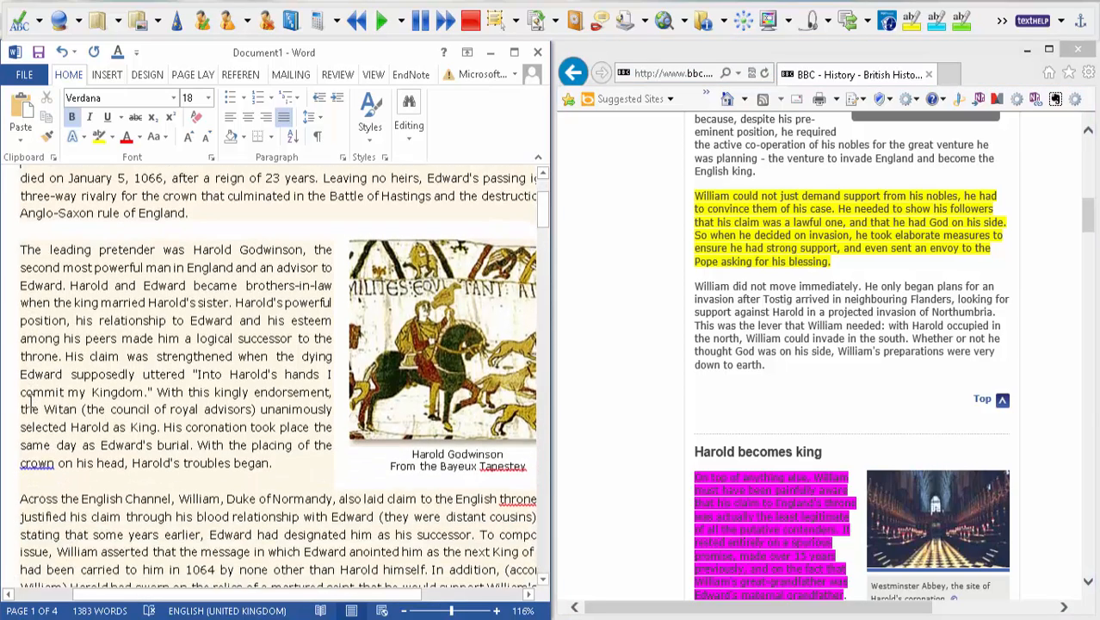
mouse_move(21, 406)
left_mouse_down()
mouse_move(191, 568)
mouse_move(239, 524)
left_mouse_up()
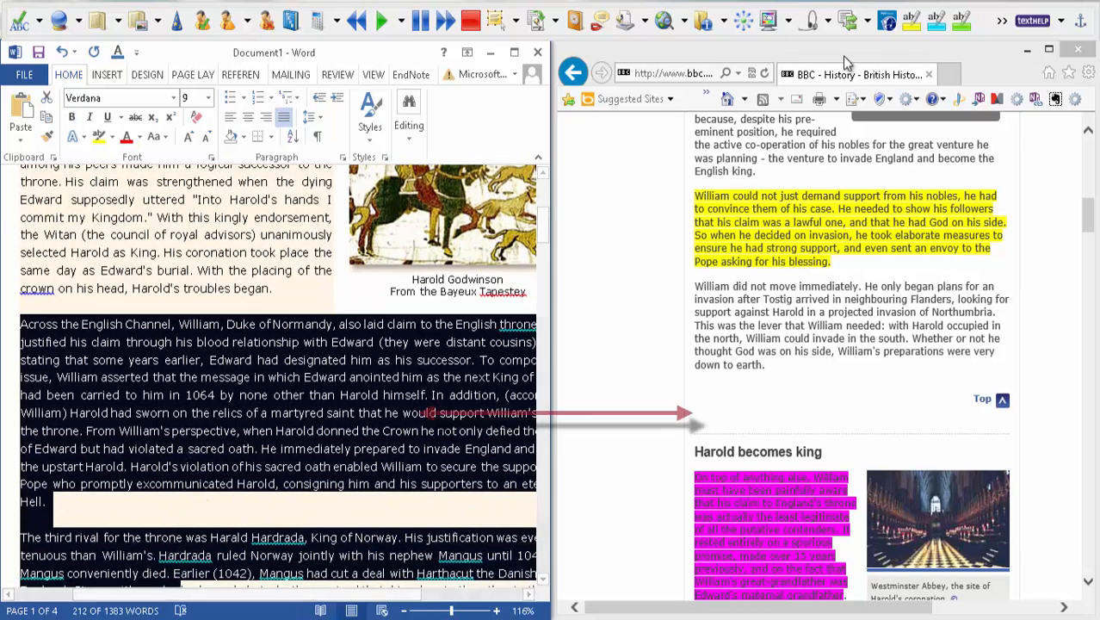
left_click(1001, 20)
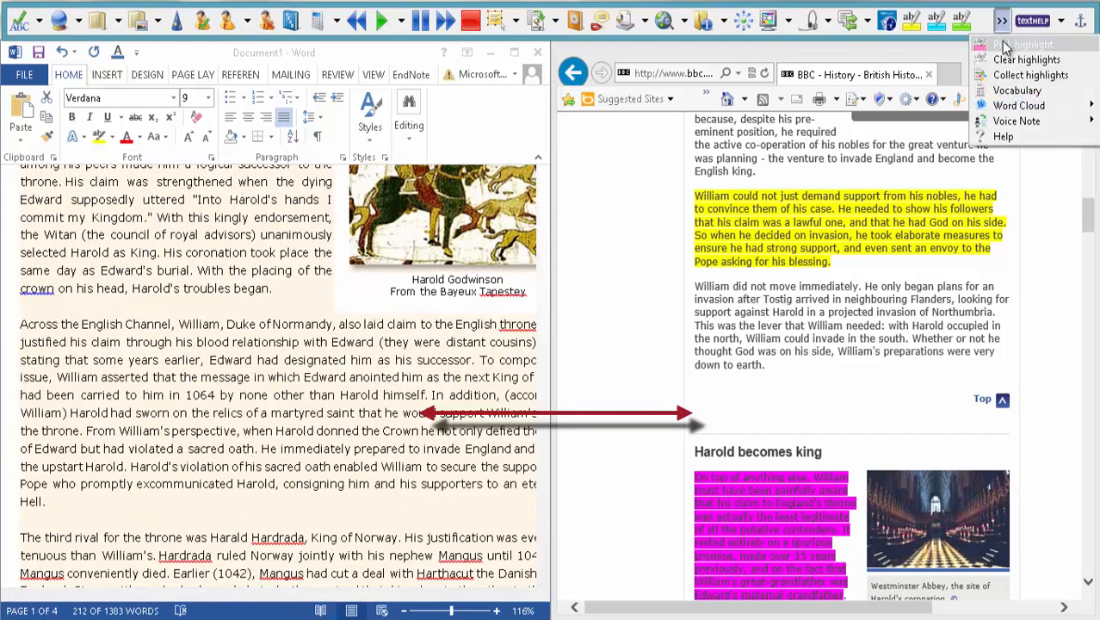
left_click(1023, 44)
scroll(280, 370, "down", 5)
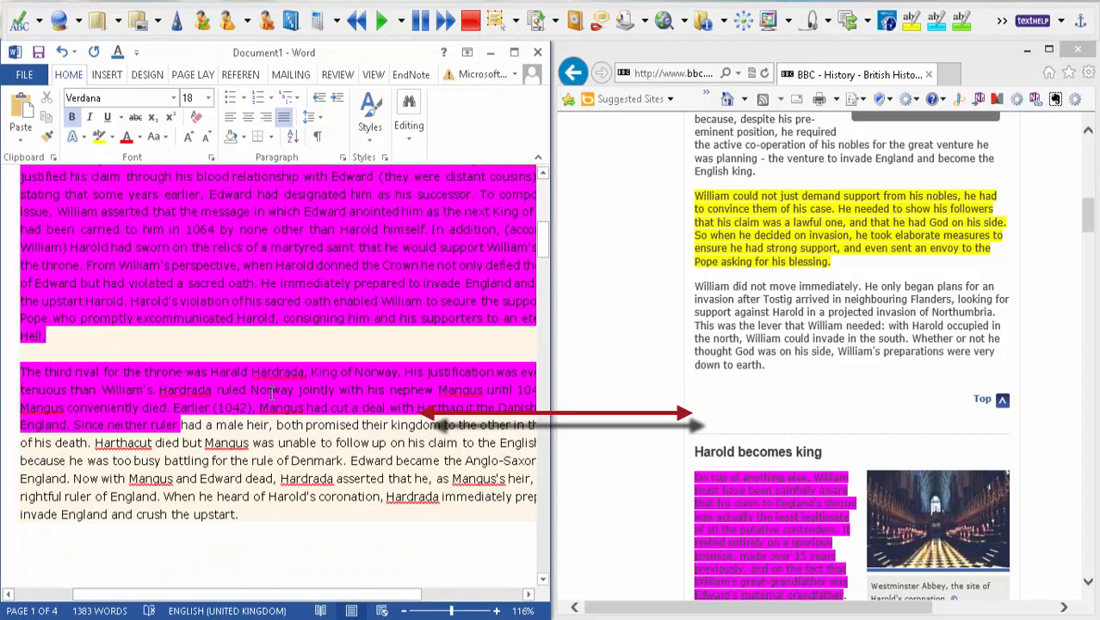
scroll(275, 387, "down", 5)
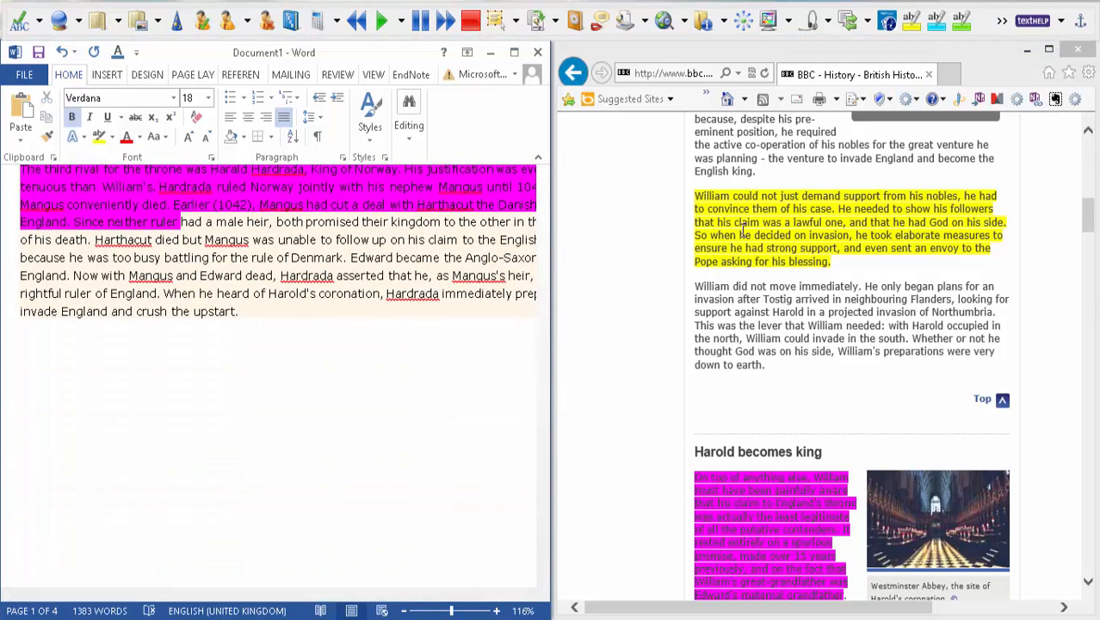
scroll(275, 301, "up", 3)
scroll(275, 301, "up", 3)
scroll(275, 301, "up", 3)
scroll(275, 301, "up", 3)
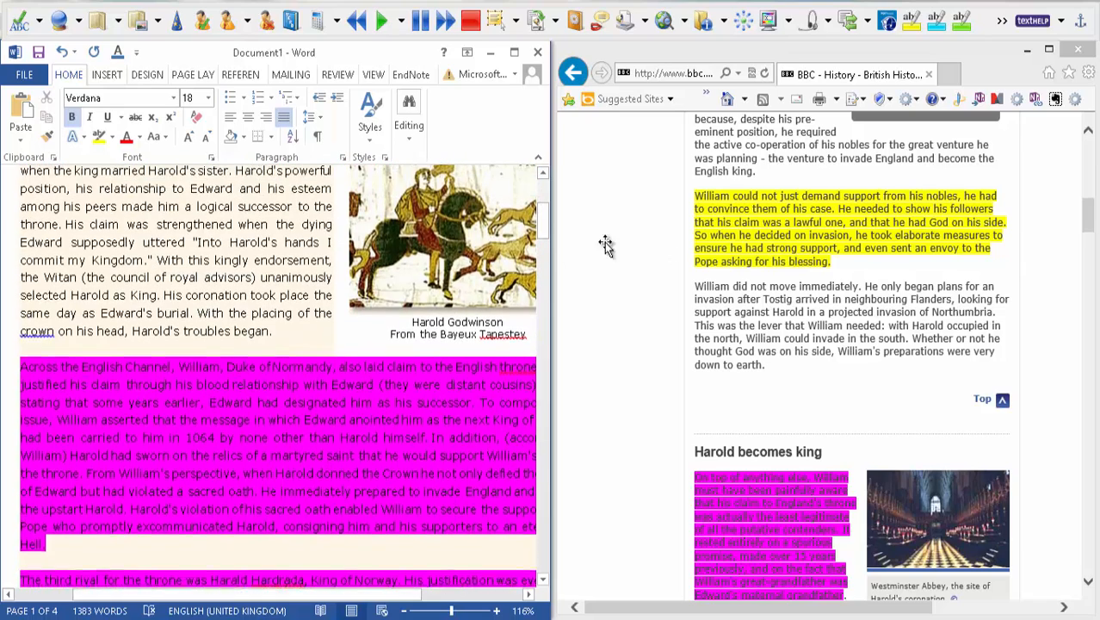
- Highlight the Word paragraph about Harold's powerful position through 'troubles began.' in yellow
left_click_drag(21, 174, 308, 265)
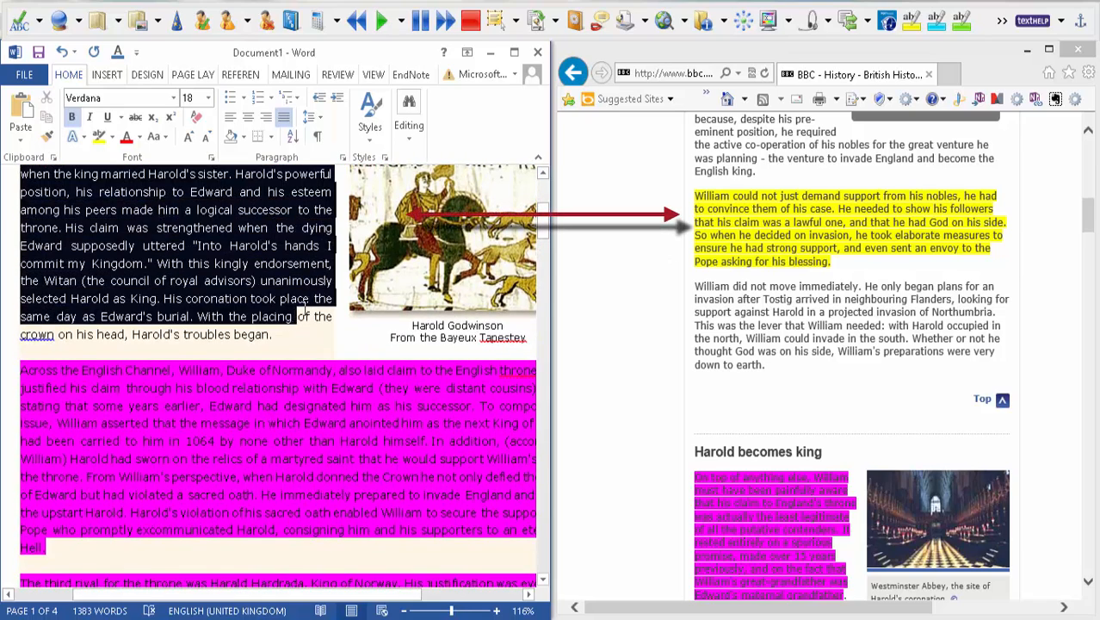
left_click_drag(308, 265, 332, 321)
left_click(911, 19)
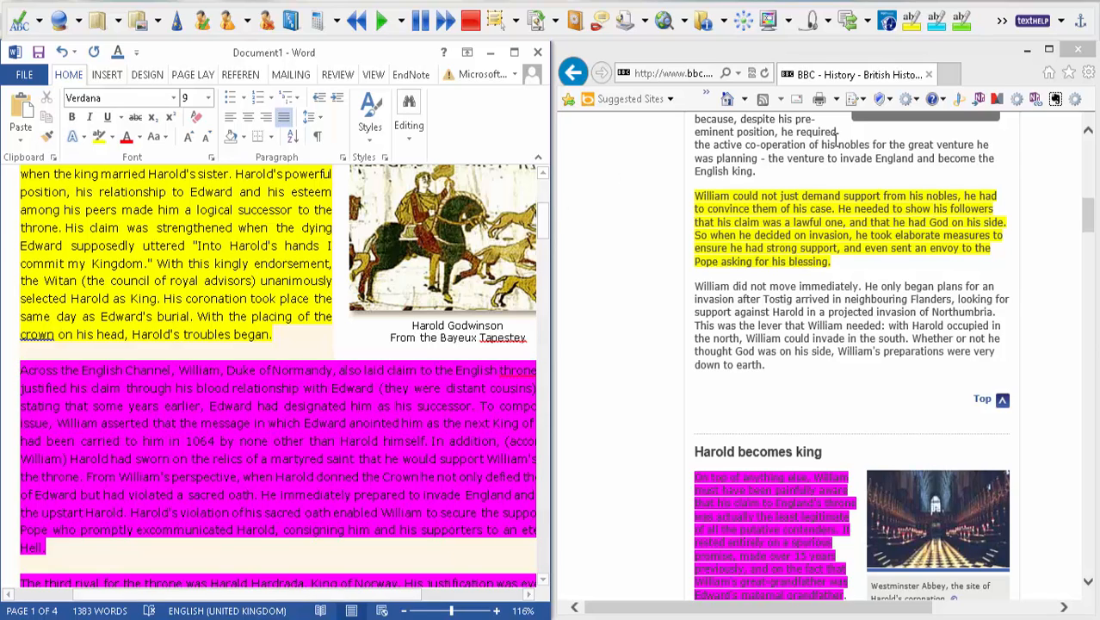
- In Collect Highlights settings, untick green and blue and order highlights by colour
left_click(1003, 24)
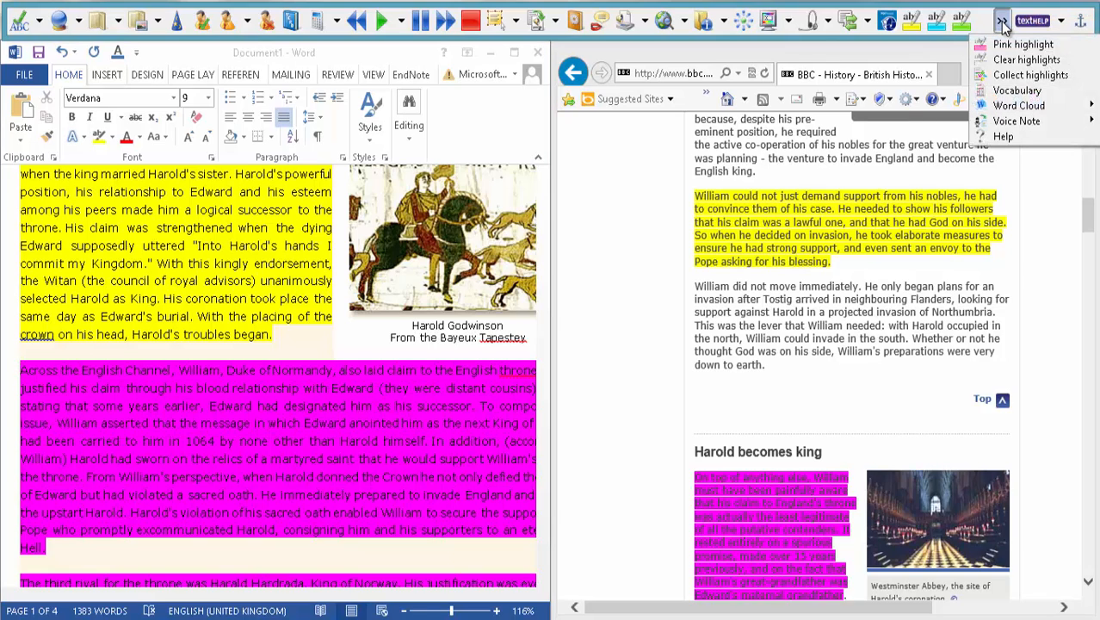
left_click(1009, 75)
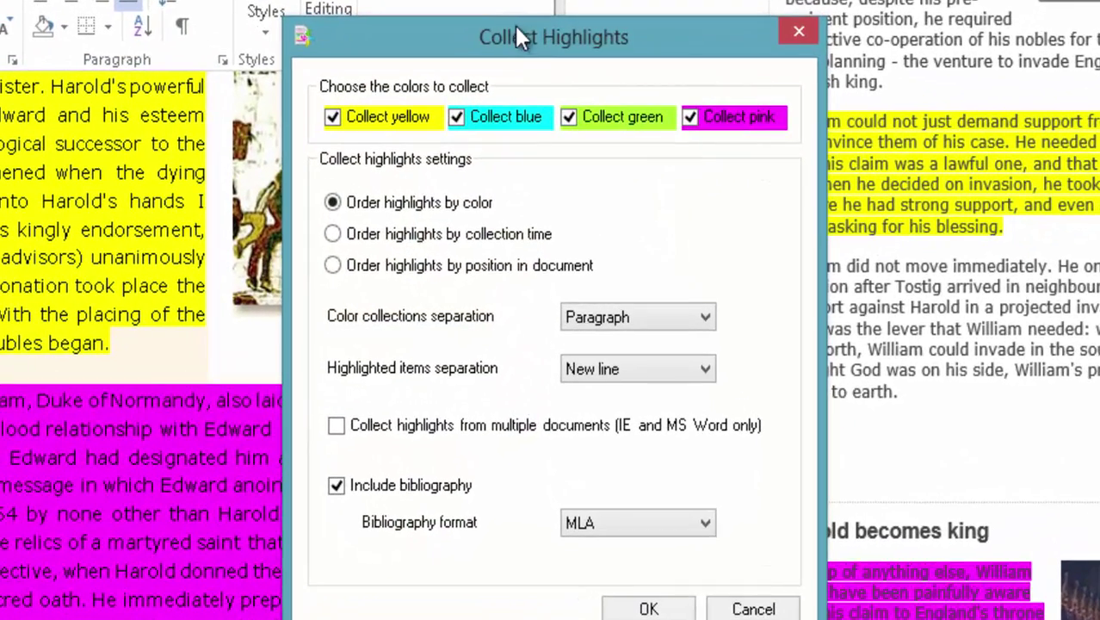
left_click_drag(515, 37, 515, 13)
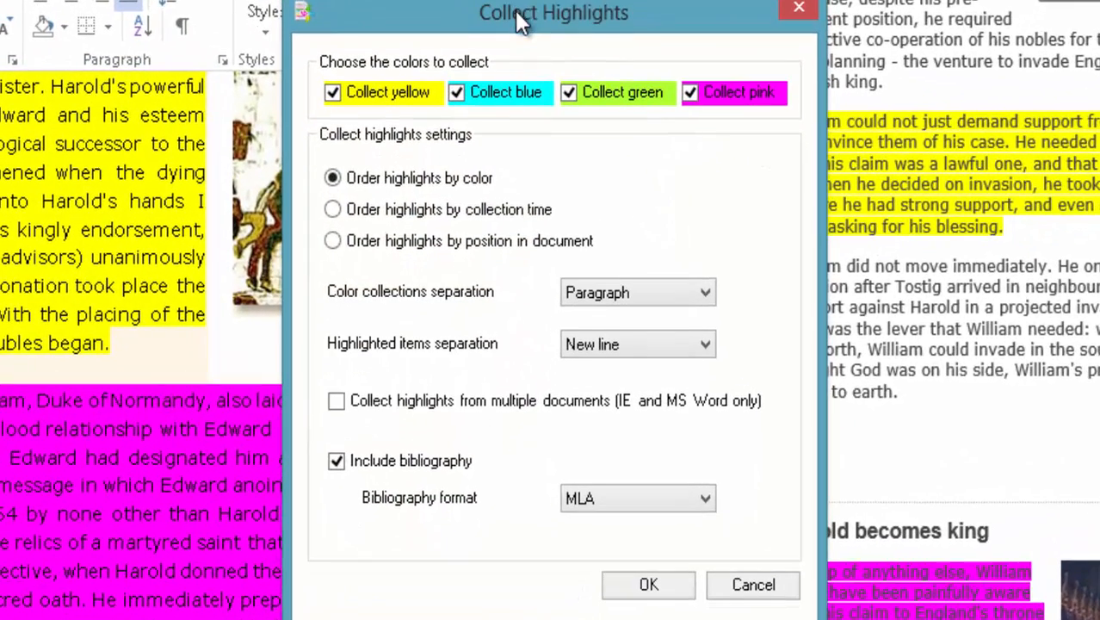
left_click(569, 90)
left_click(567, 92)
left_click(331, 177)
- Keep paragraph separation between colour groups and each highlighted item on a new line
left_click(606, 294)
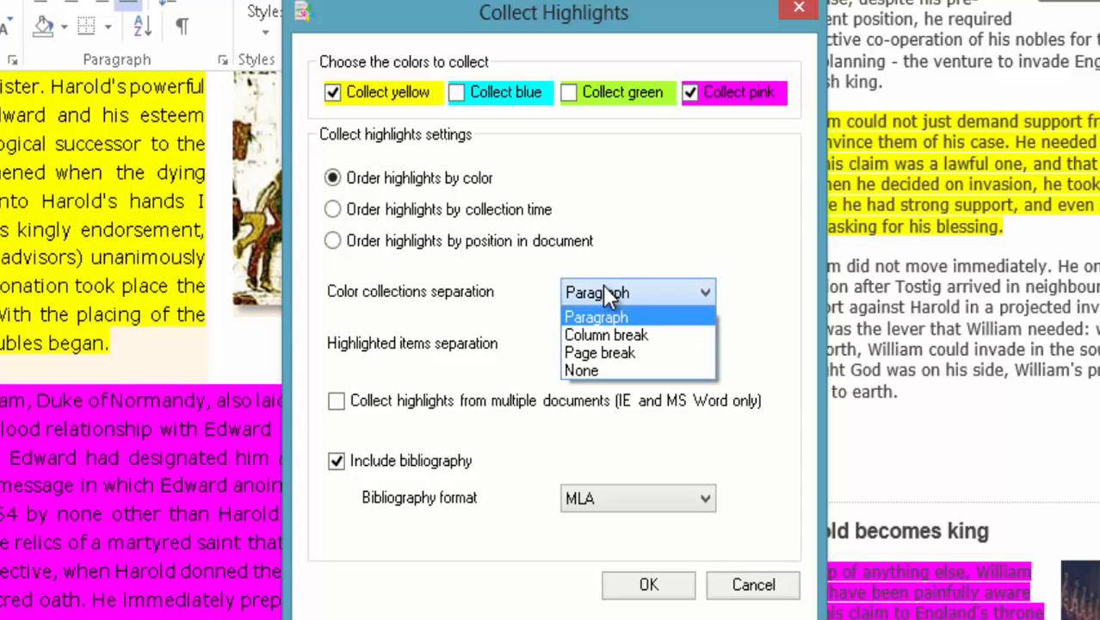
left_click(603, 292)
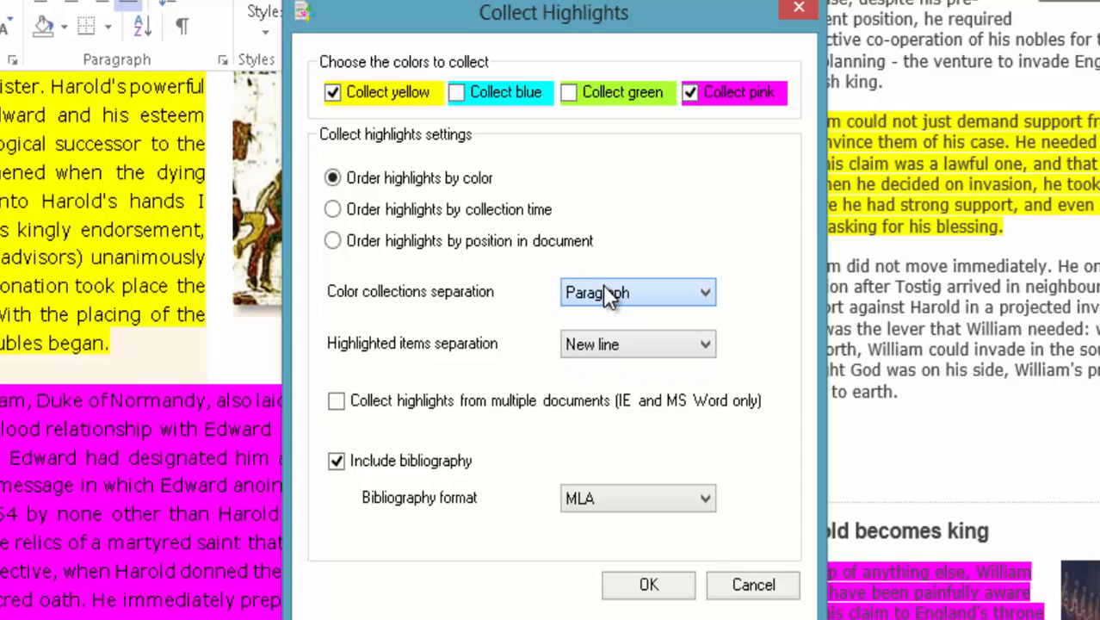
left_click(608, 342)
left_click(610, 339)
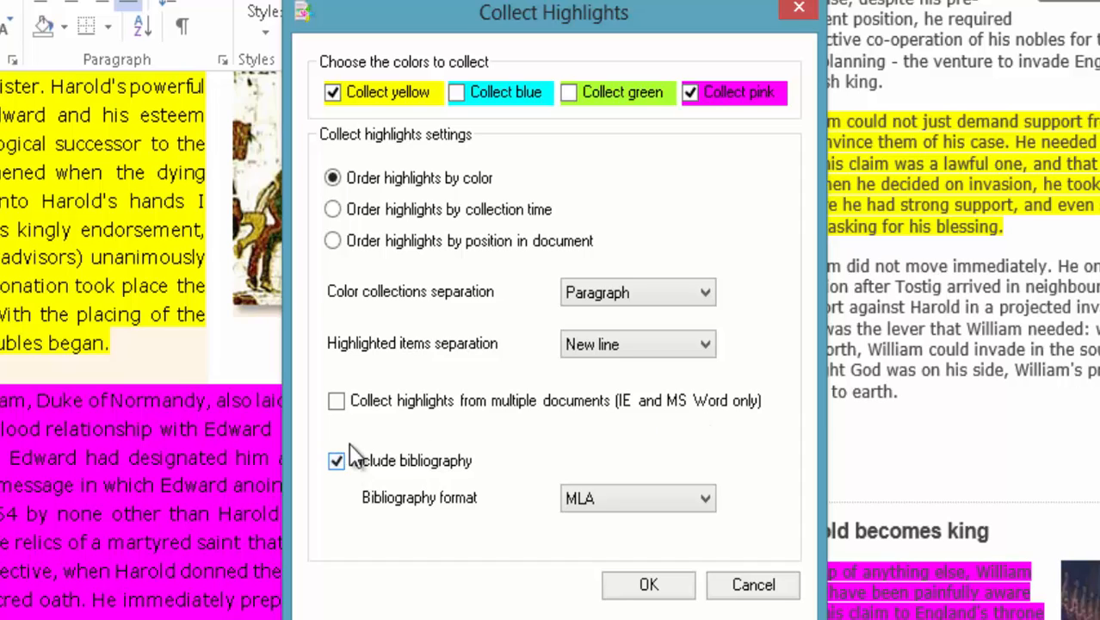
- Collect highlights from multiple documents with a Harvard bibliography into a new Word document
left_click(336, 401)
left_click(611, 499)
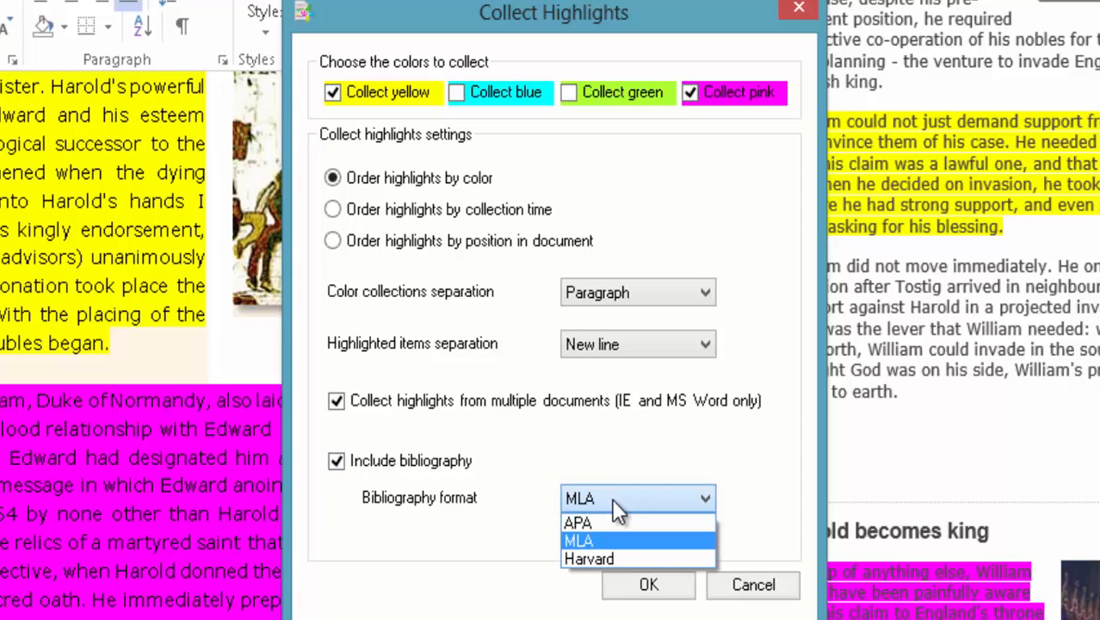
left_click(593, 558)
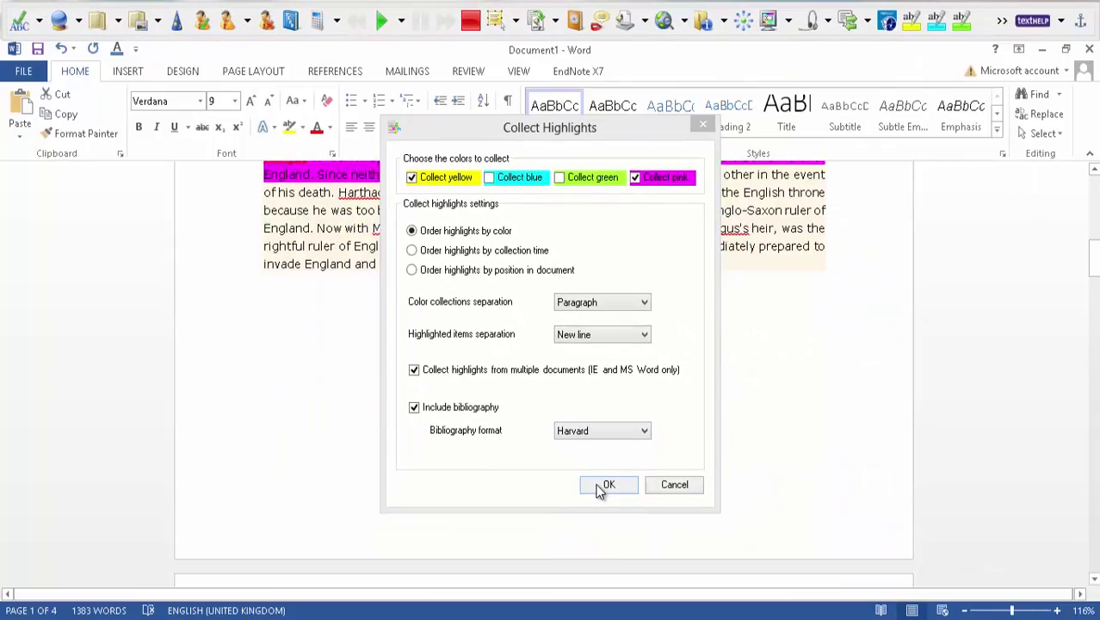
left_click(600, 487)
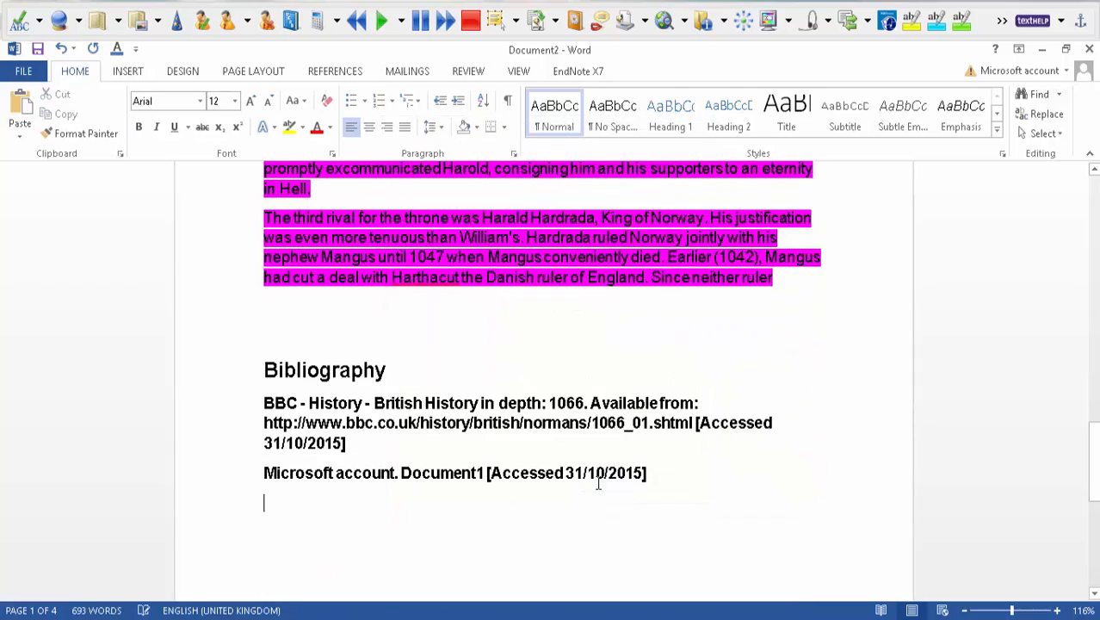
scroll(603, 413, "up", 8)
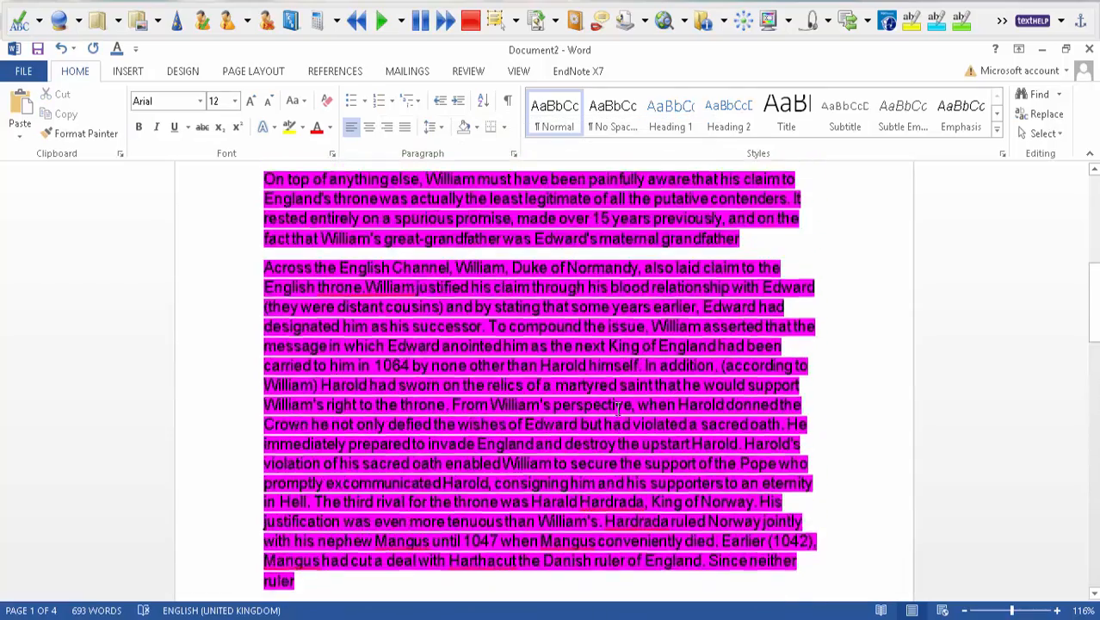
scroll(618, 410, "up", 8)
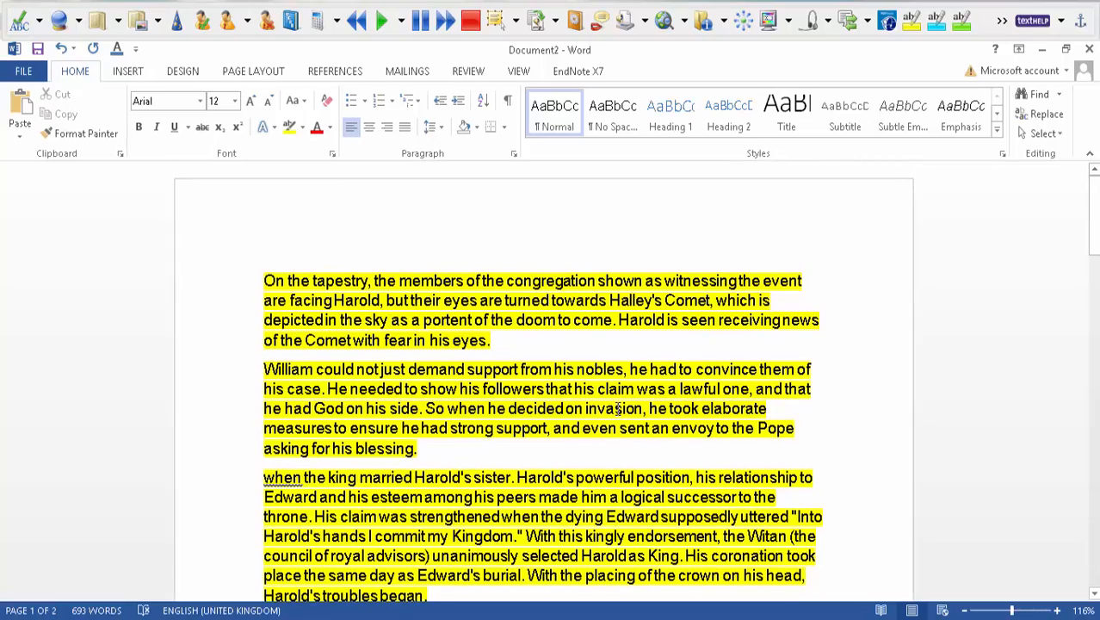
scroll(618, 410, "down", 4)
scroll(618, 410, "down", 4)
scroll(618, 410, "down", 4)
scroll(618, 410, "down", 3)
scroll(618, 410, "down", 4)
scroll(618, 410, "down", 4)
scroll(618, 410, "down", 3)
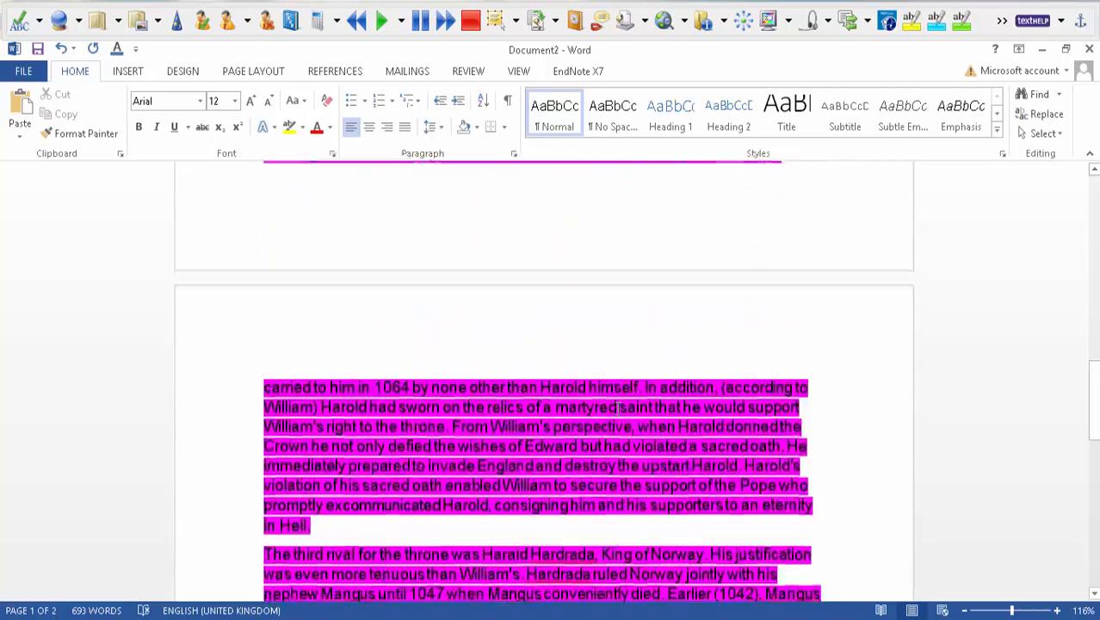
scroll(618, 410, "down", 4)
scroll(618, 410, "down", 4)
scroll(618, 409, "down", 2)
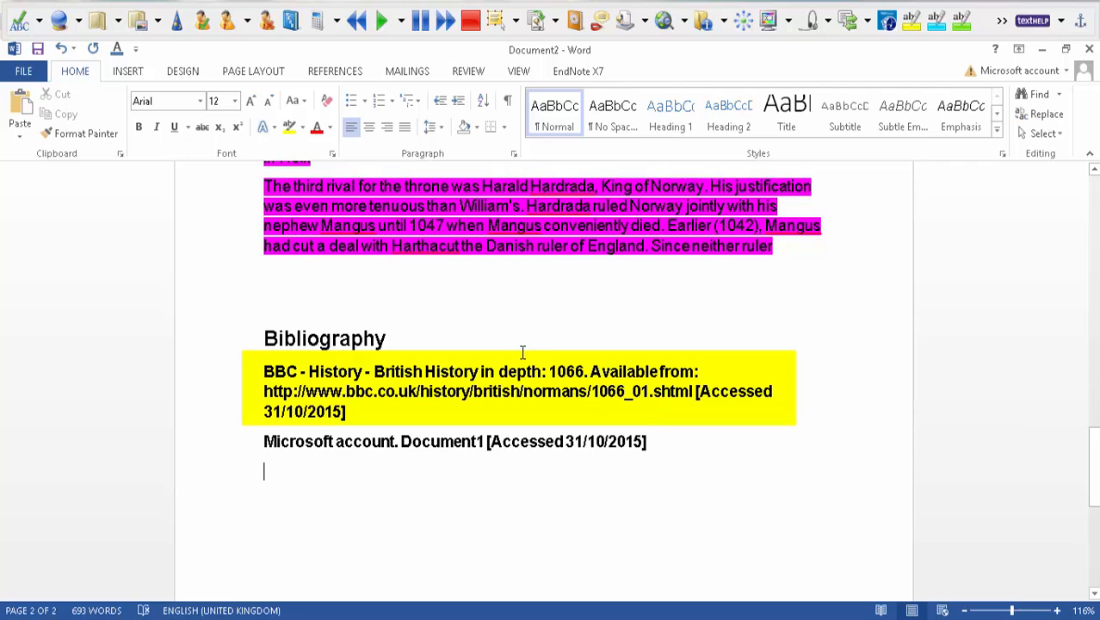
left_click_drag(263, 371, 469, 408)
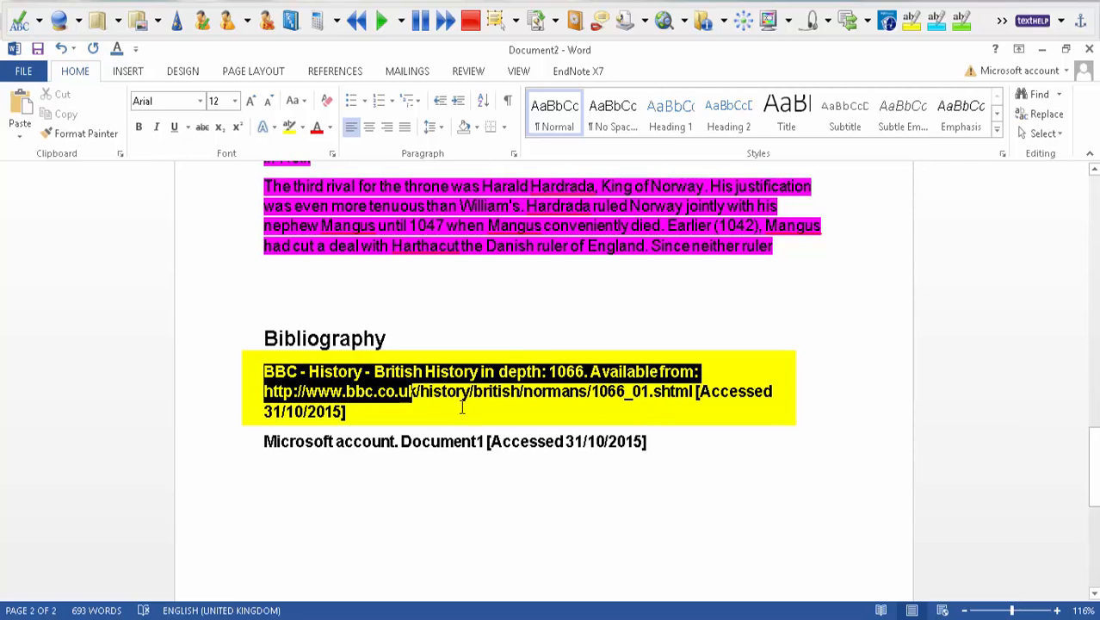
left_click_drag(263, 441, 646, 442)
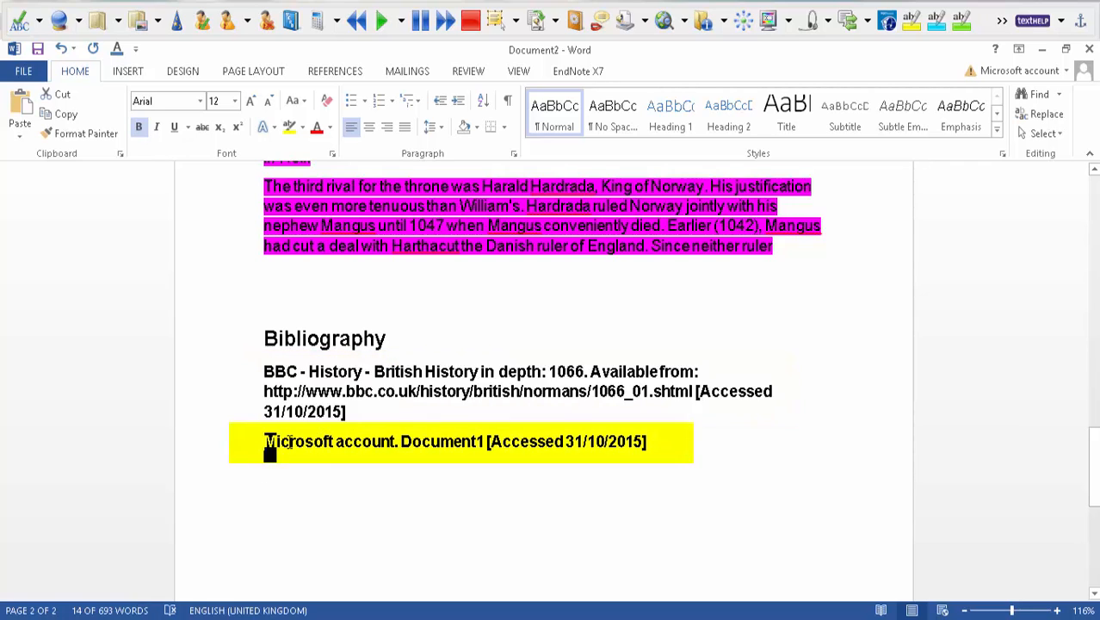
left_click_drag(265, 441, 671, 461)
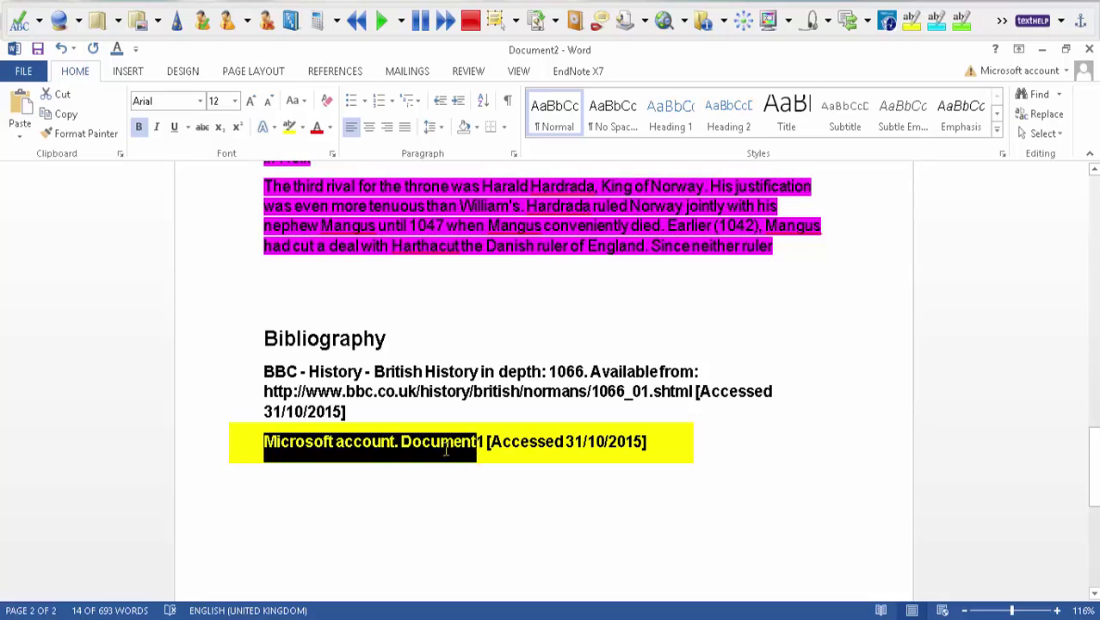
left_click(727, 457)
scroll(726, 471, "up", 5)
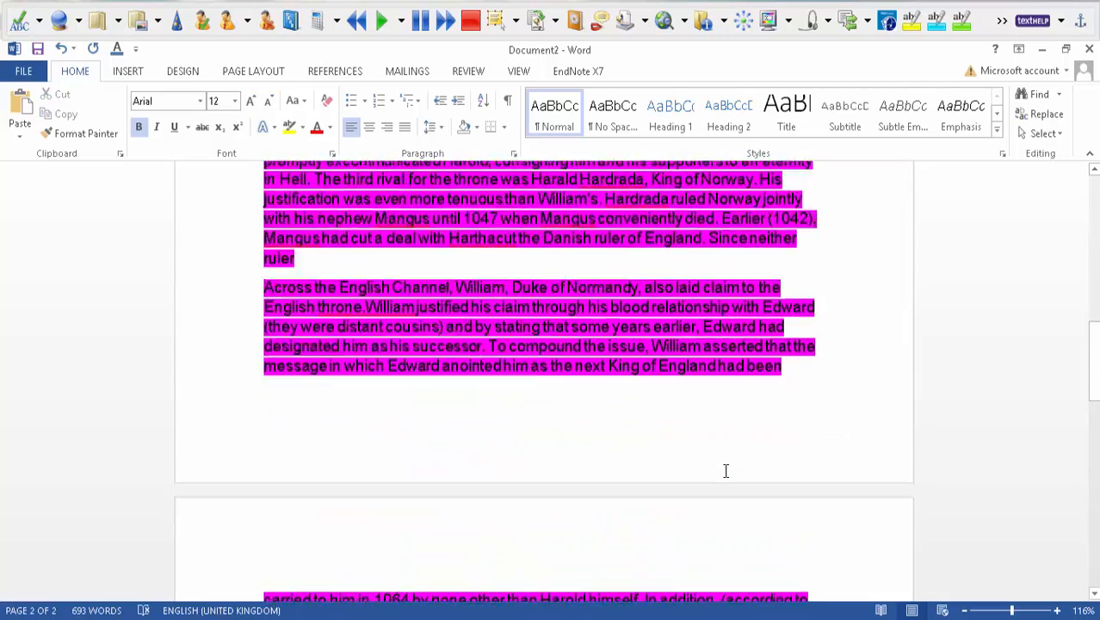
scroll(725, 471, "up", 5)
scroll(726, 471, "up", 5)
scroll(725, 471, "up", 3)
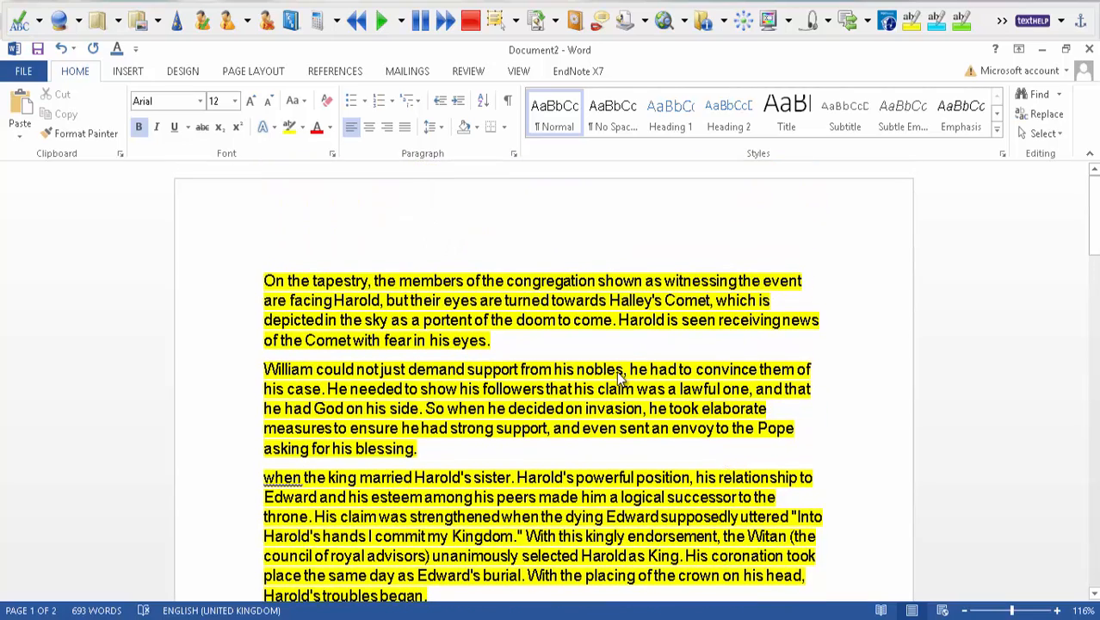
- Select all text in the collected document, remove its highlighting, and close the document
key("ctrl+a")
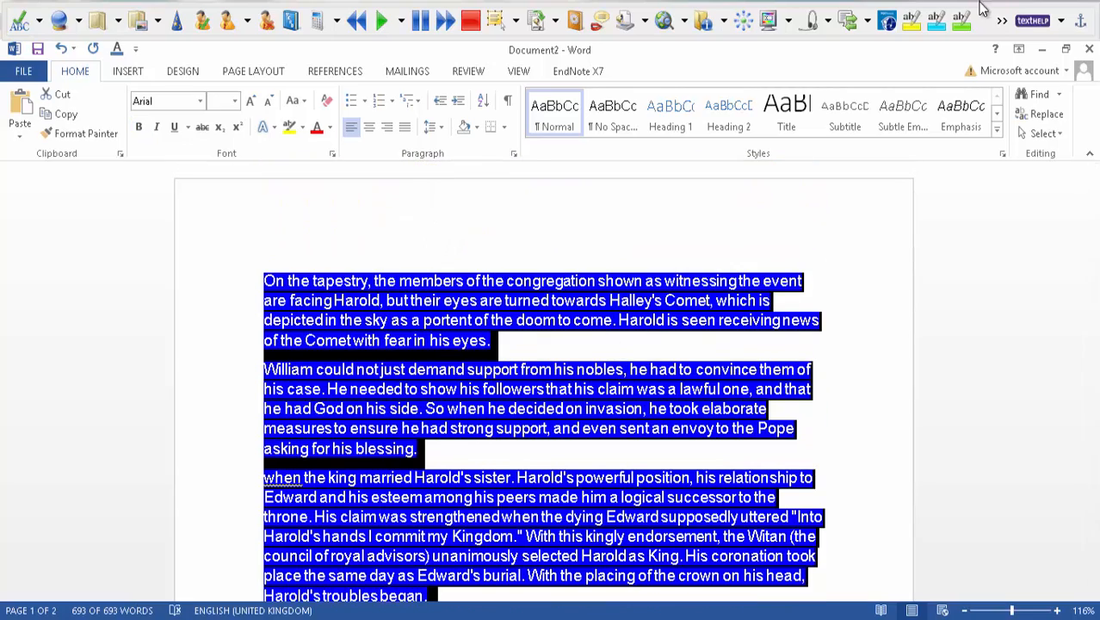
left_click(1001, 20)
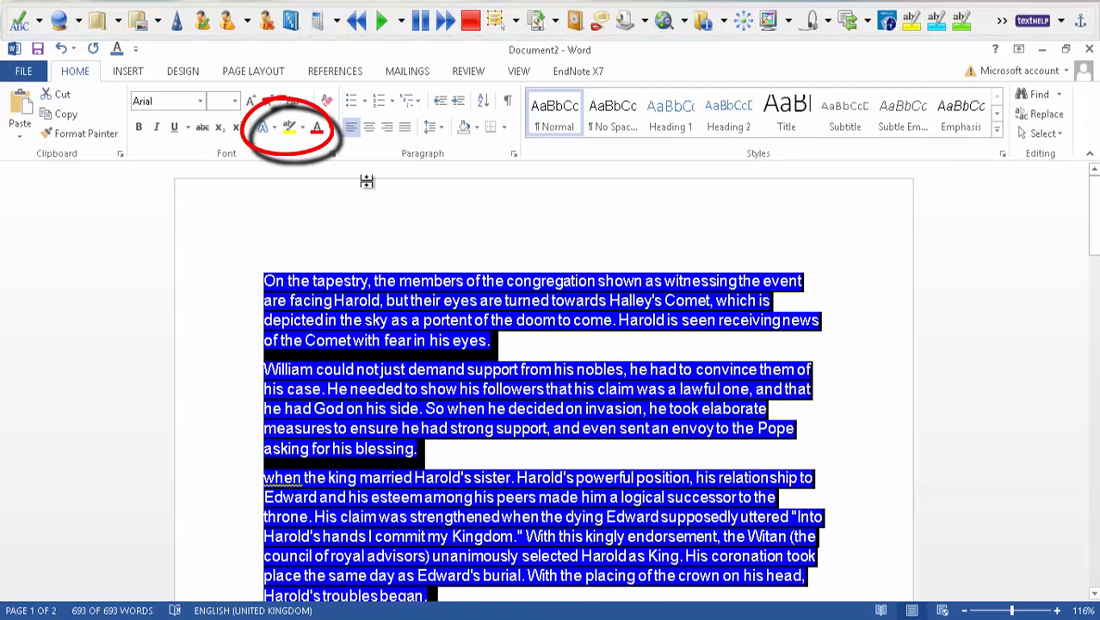
left_click(306, 129)
left_click(323, 220)
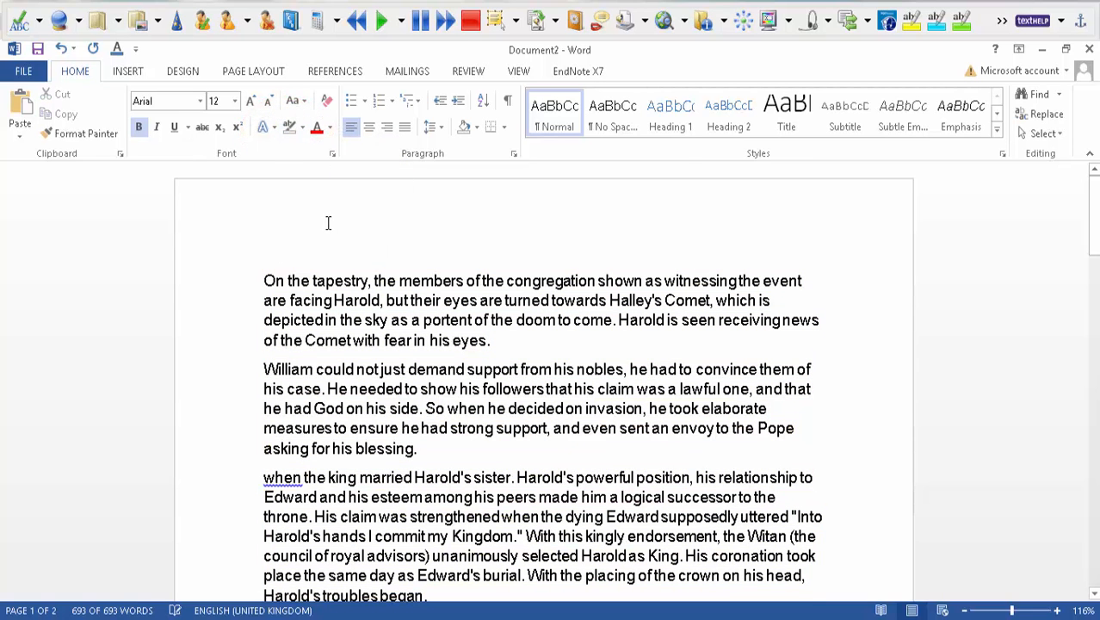
left_click(327, 223)
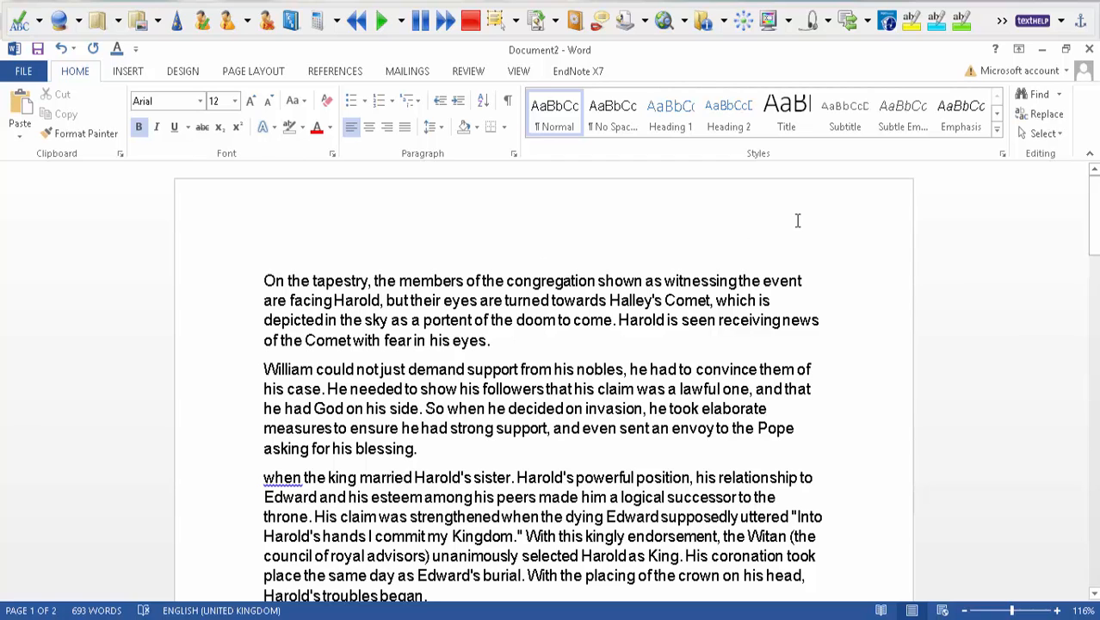
left_click(1089, 49)
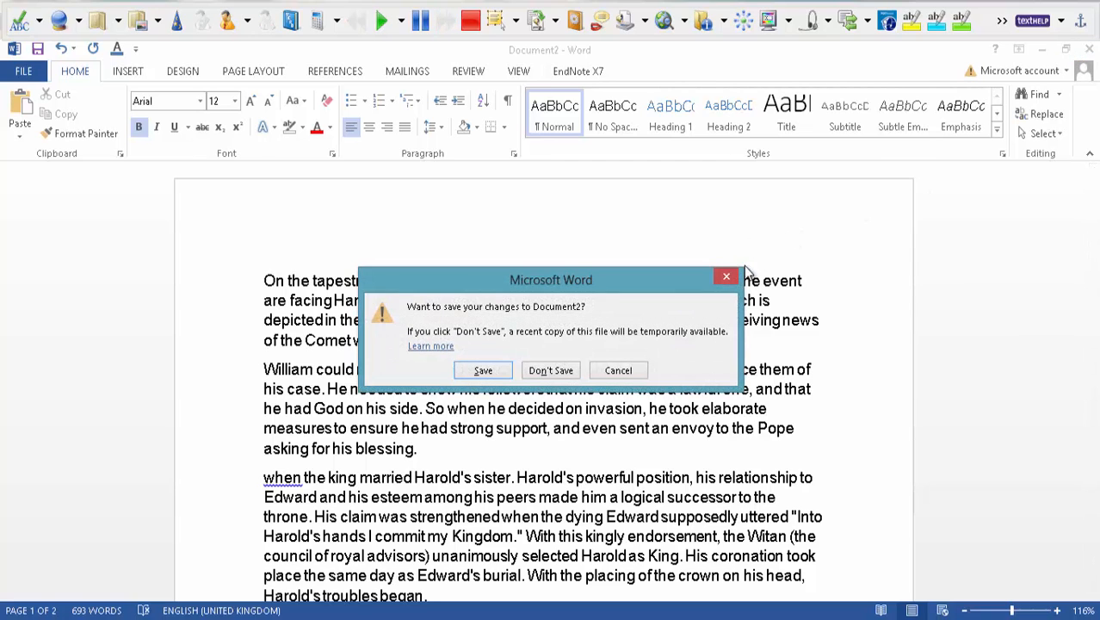
- Discard the second document, then close Word without saving the highlighted 1066 document
left_click(549, 371)
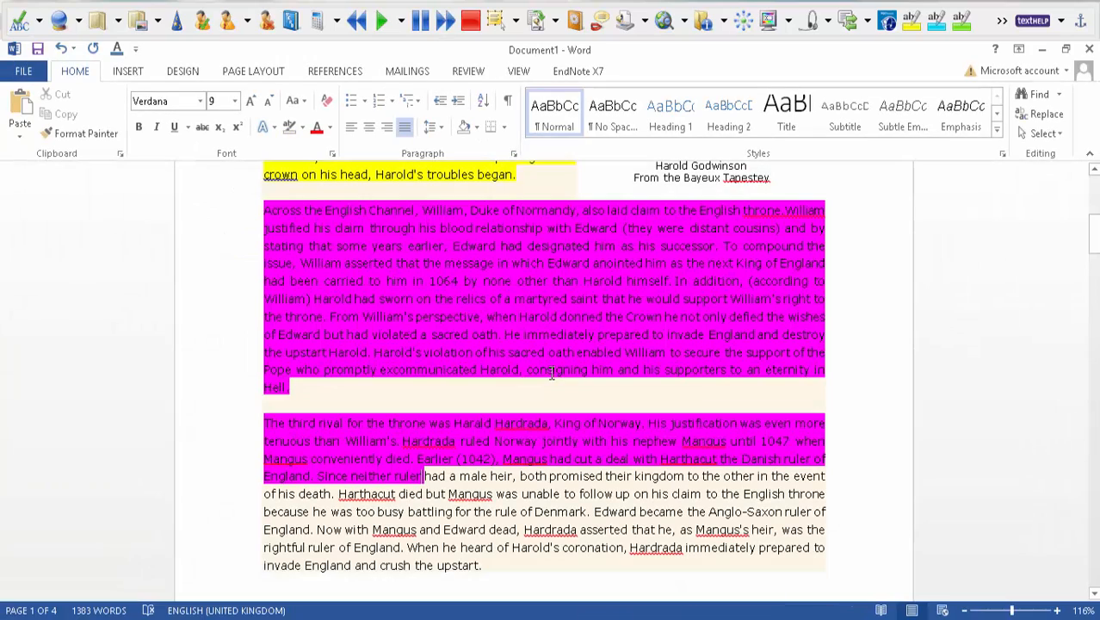
left_click(1088, 49)
left_click(550, 370)
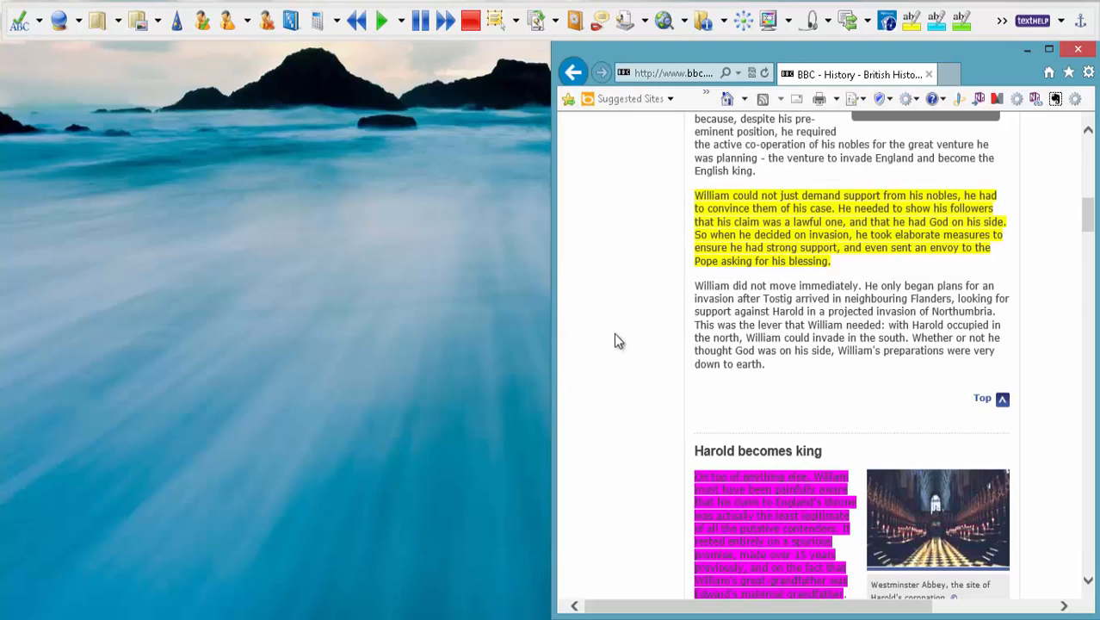
- Maximize Internet Explorer and reload the BBC article so the highlights disappear
left_click(1049, 50)
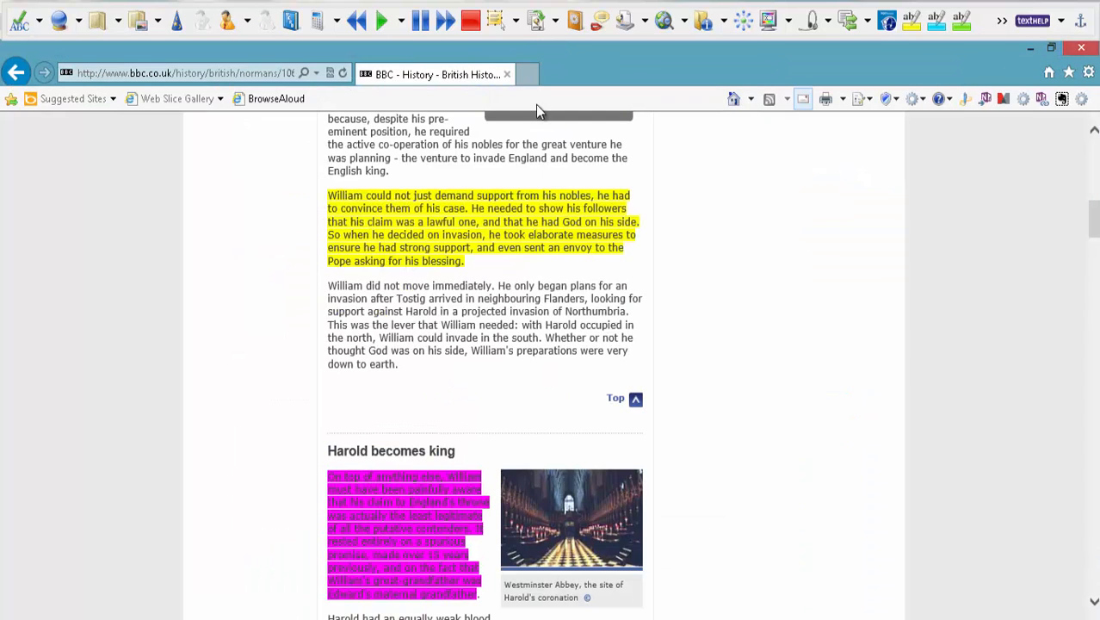
left_click(343, 72)
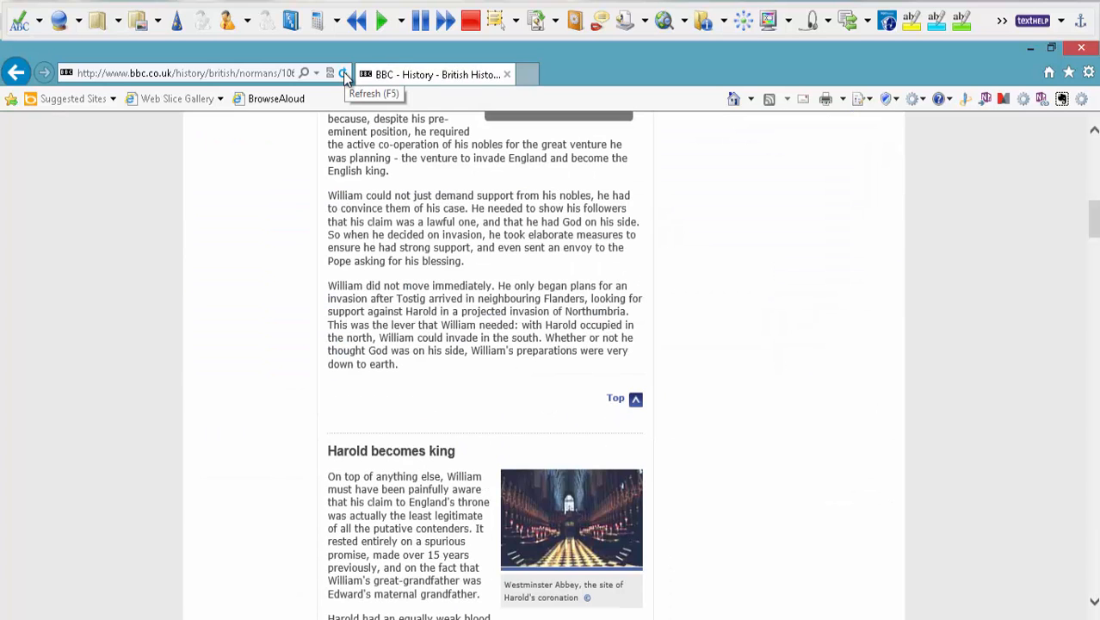
scroll(345, 138, "up", 10)
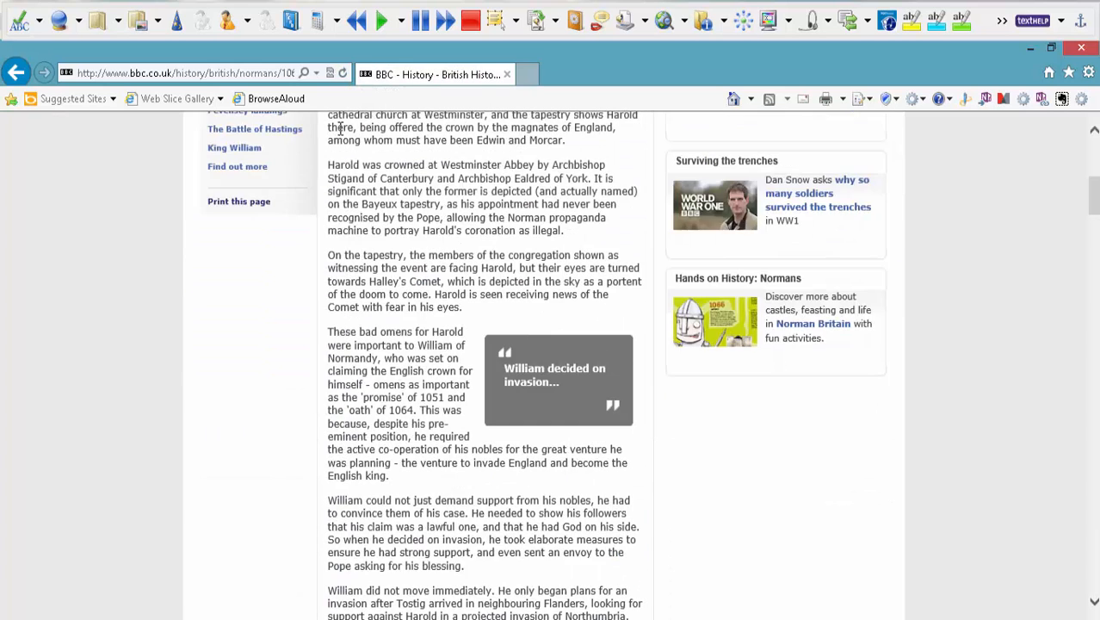
scroll(344, 138, "up", 10)
scroll(344, 145, "down", 2)
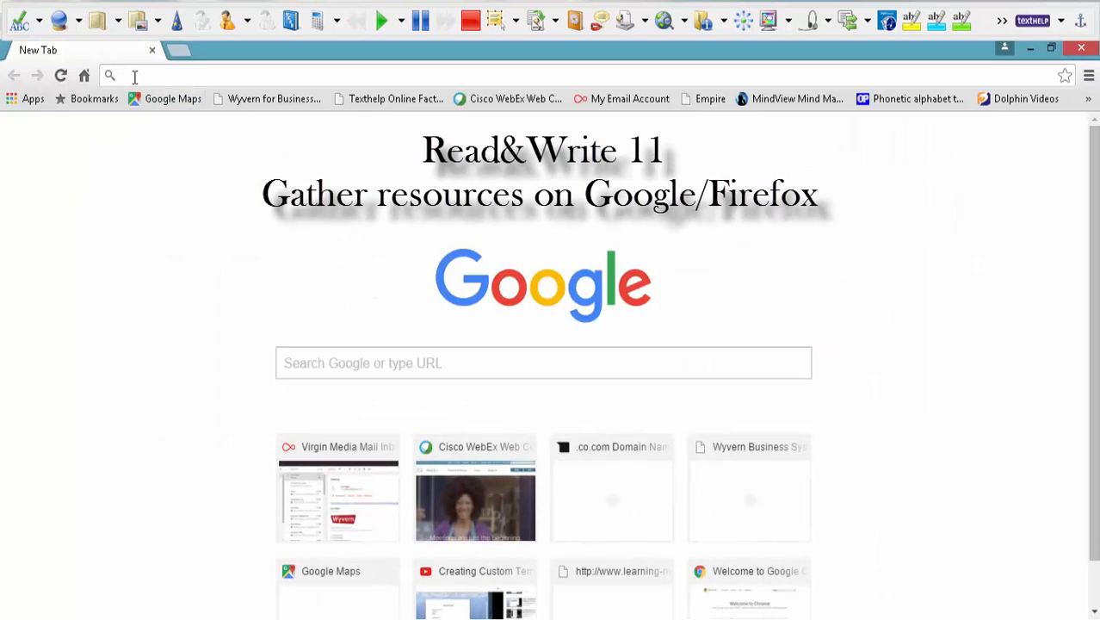
type("history 1066")
- Search 'history 1066' and open the BBC History 1066 article result
key("Return")
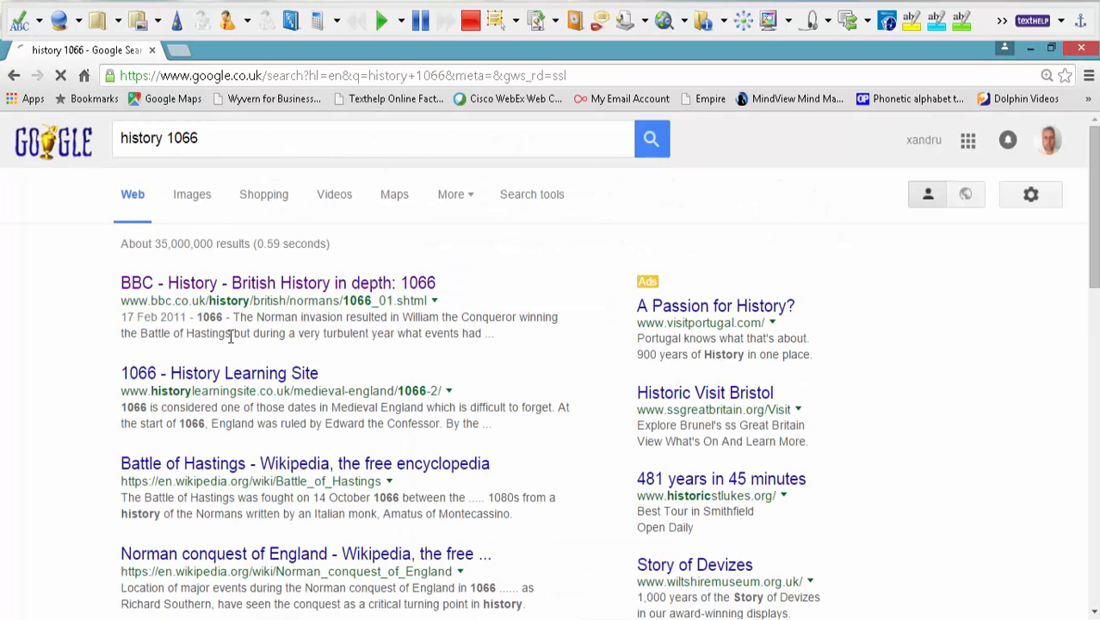
left_click(250, 283)
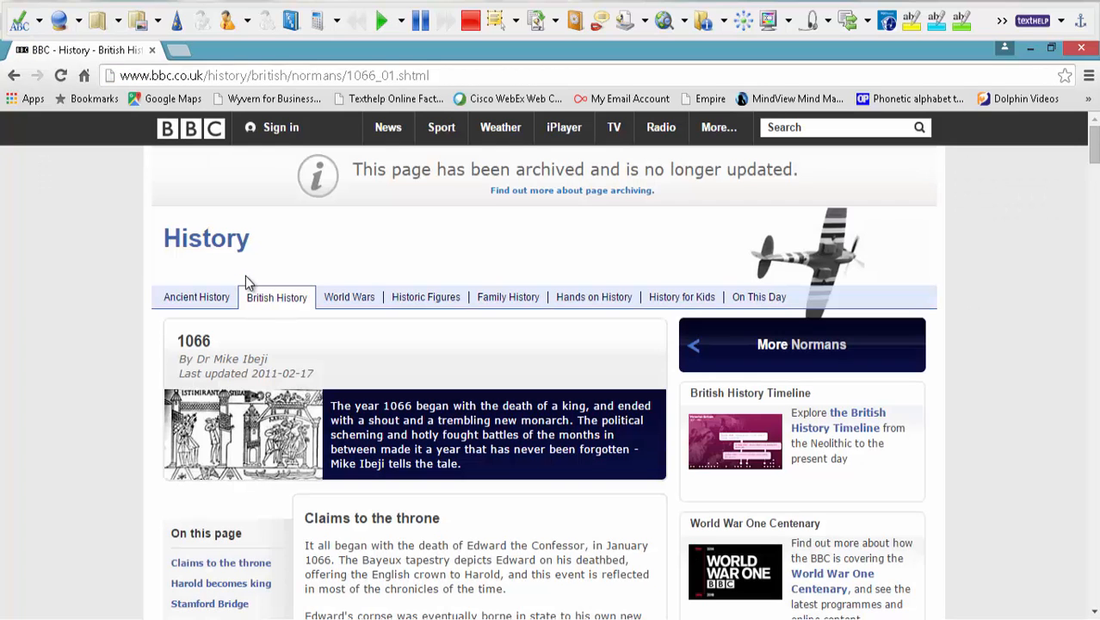
scroll(316, 279, "down", 4)
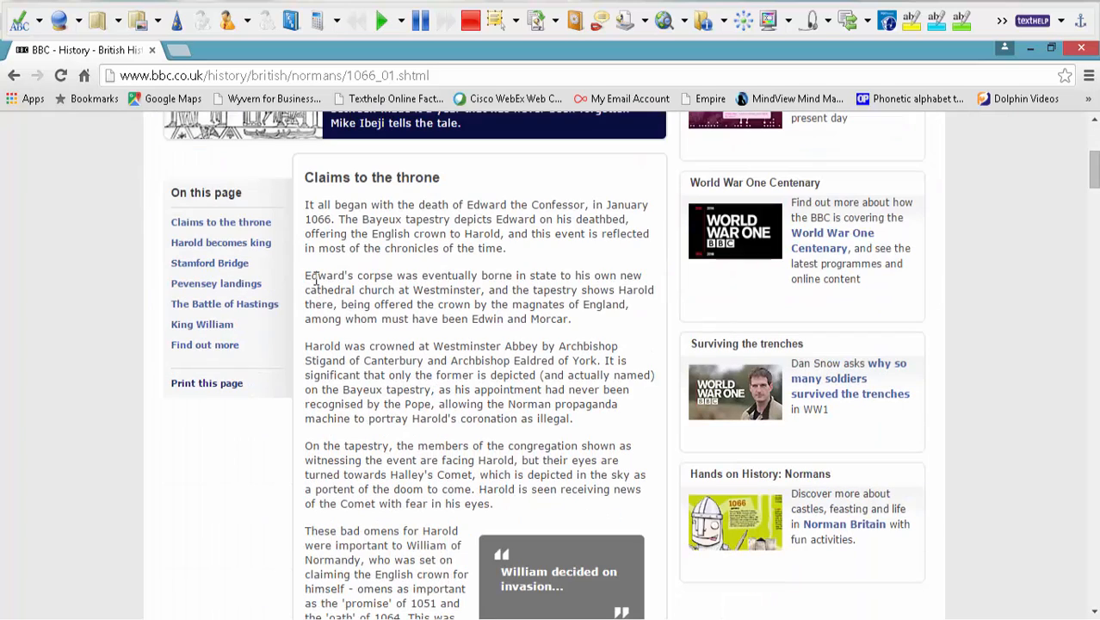
- Highlight the Edward's corpse, On the tapestry and William did not move paragraphs in yellow, blue and green
mouse_move(304, 275)
left_mouse_down()
mouse_move(547, 303)
mouse_move(571, 319)
left_mouse_up()
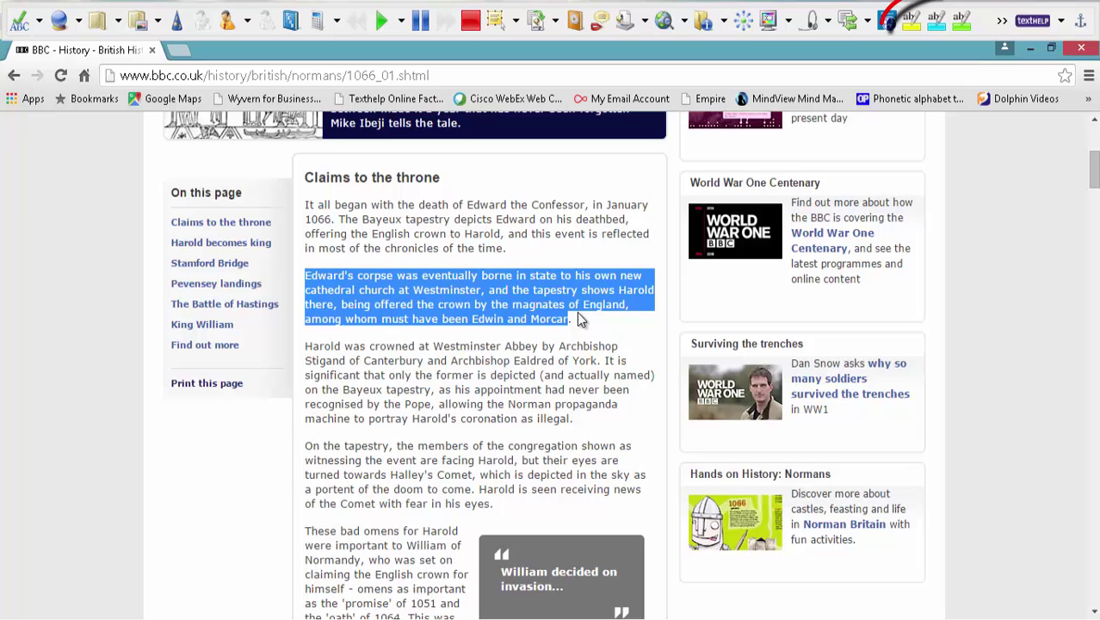
left_click(911, 21)
scroll(347, 393, "down", 2)
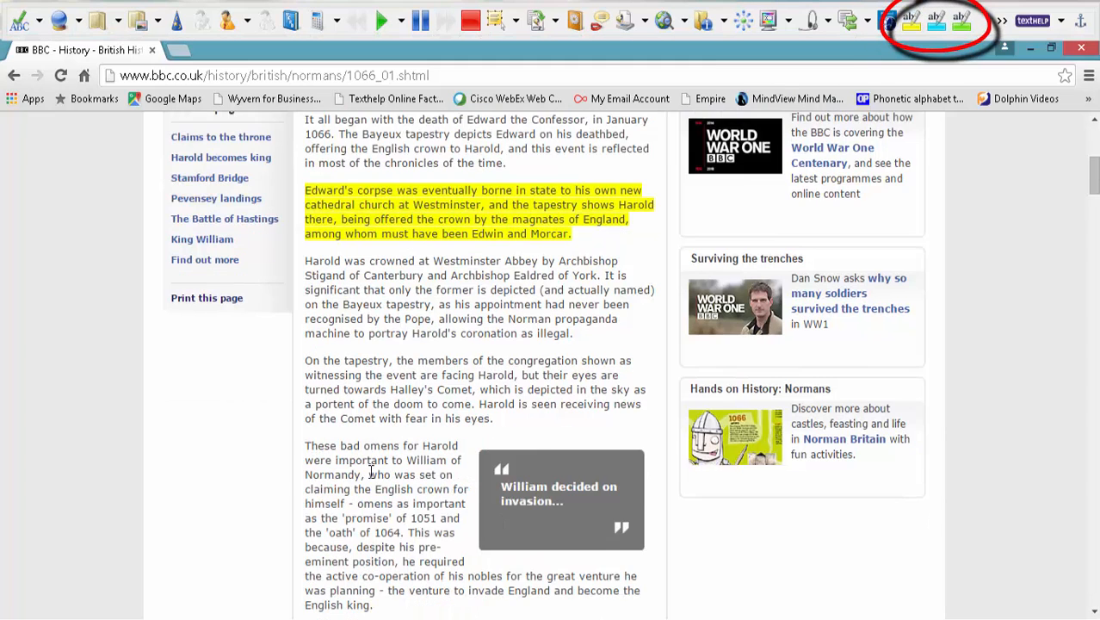
scroll(347, 392, "down", 1)
mouse_move(304, 276)
left_mouse_down()
mouse_move(497, 325)
mouse_move(499, 335)
left_mouse_up()
left_click(937, 20)
scroll(426, 413, "down", 2)
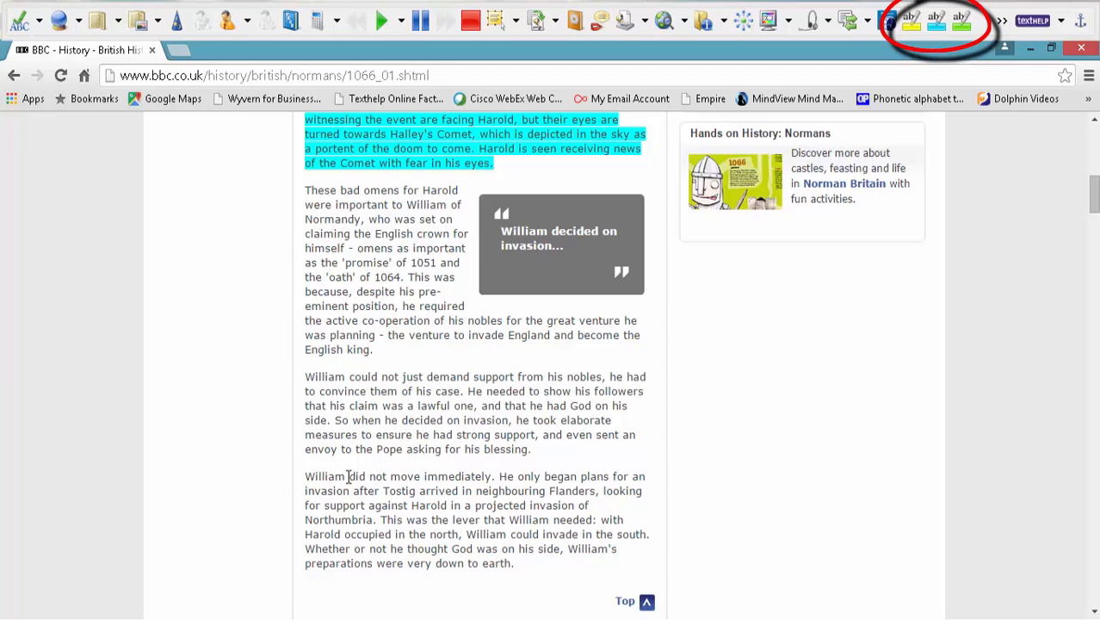
left_click_drag(305, 476, 516, 563)
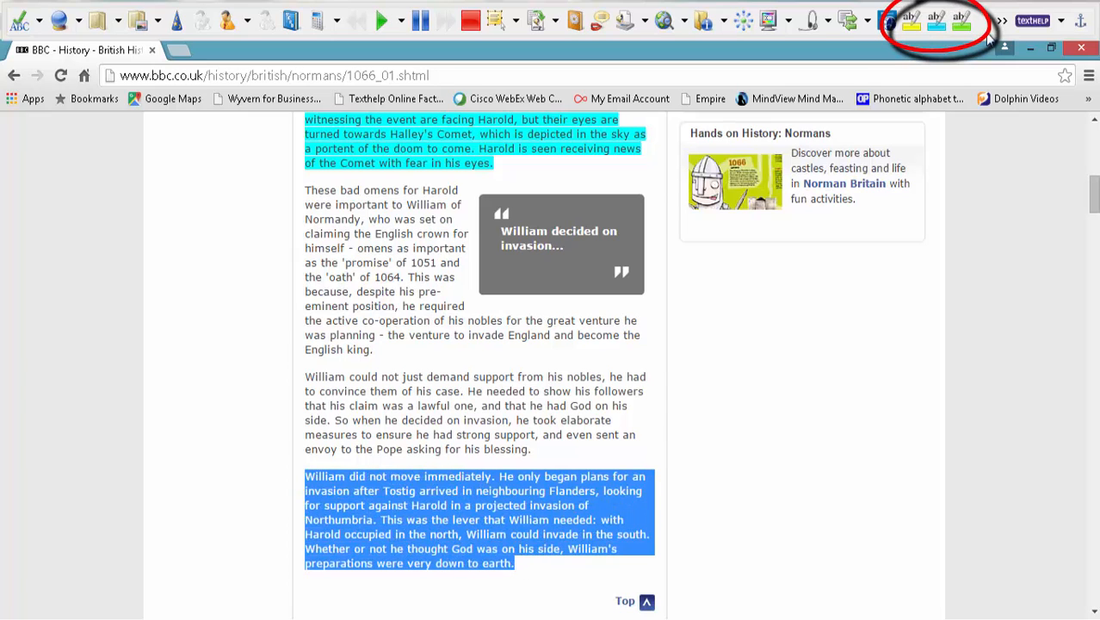
left_click(961, 21)
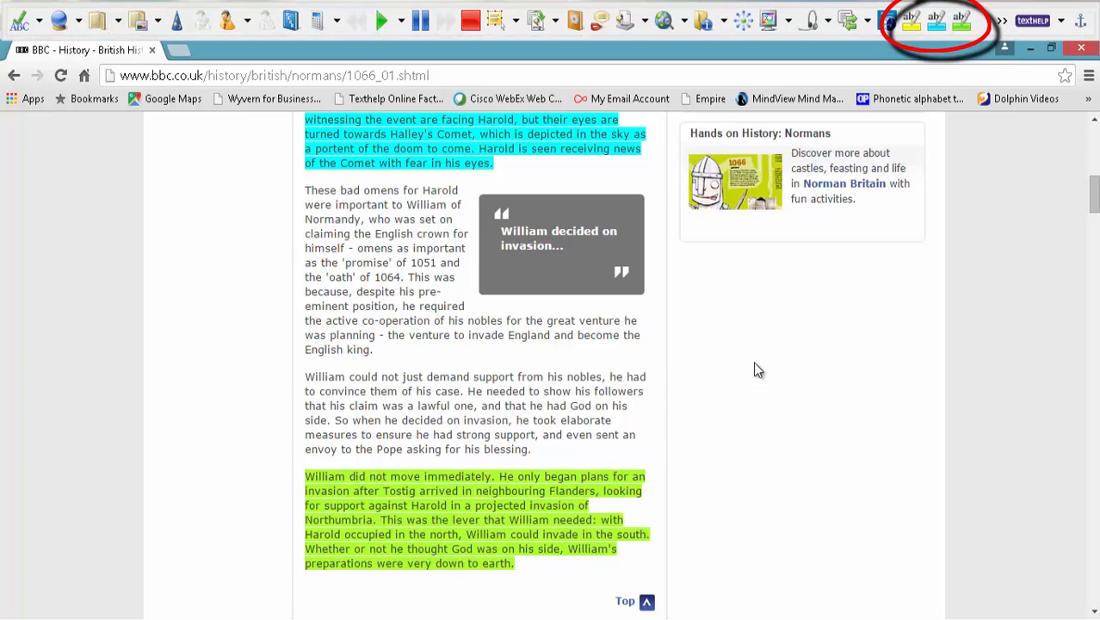
scroll(745, 399, "up", 5)
scroll(745, 399, "up", 5)
scroll(744, 401, "down", 3)
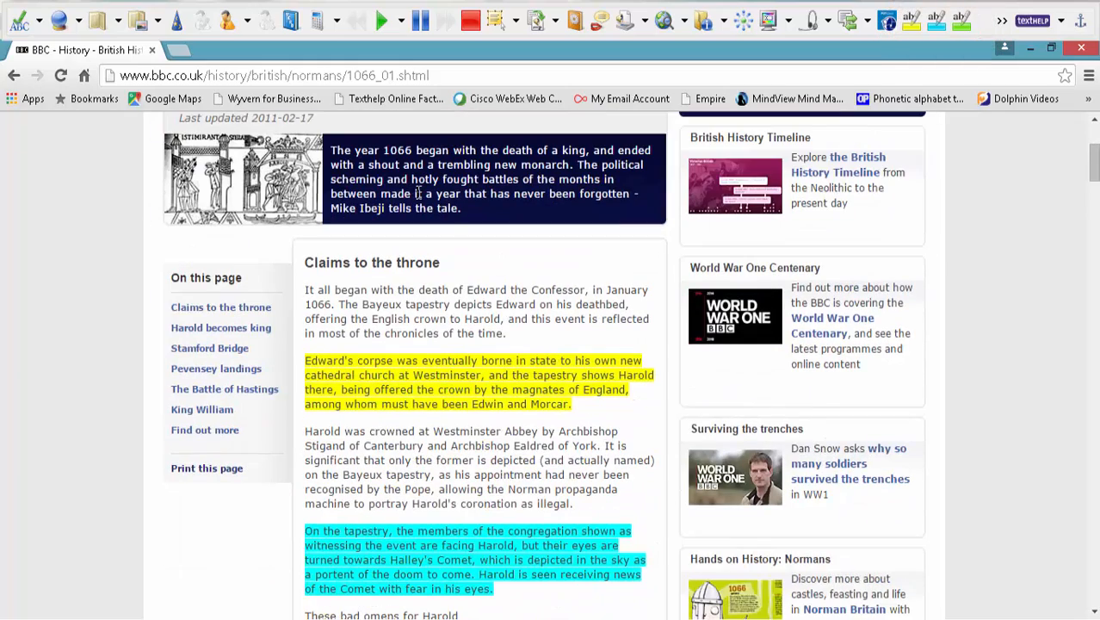
- Open a new browser tab, then return to the BBC History article tab
left_click(181, 49)
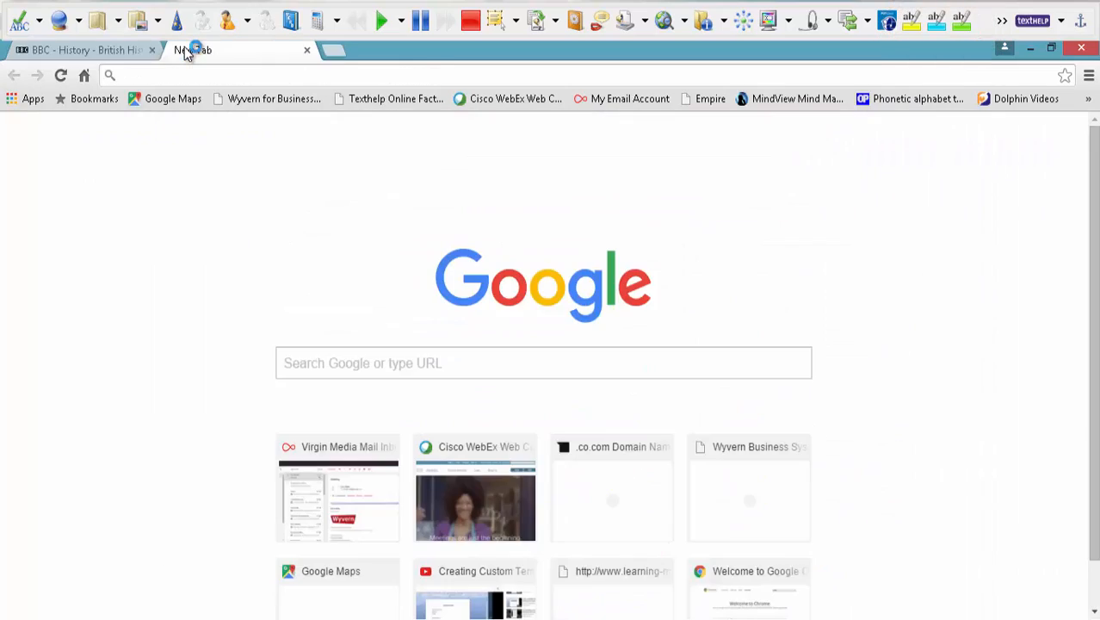
left_click(86, 49)
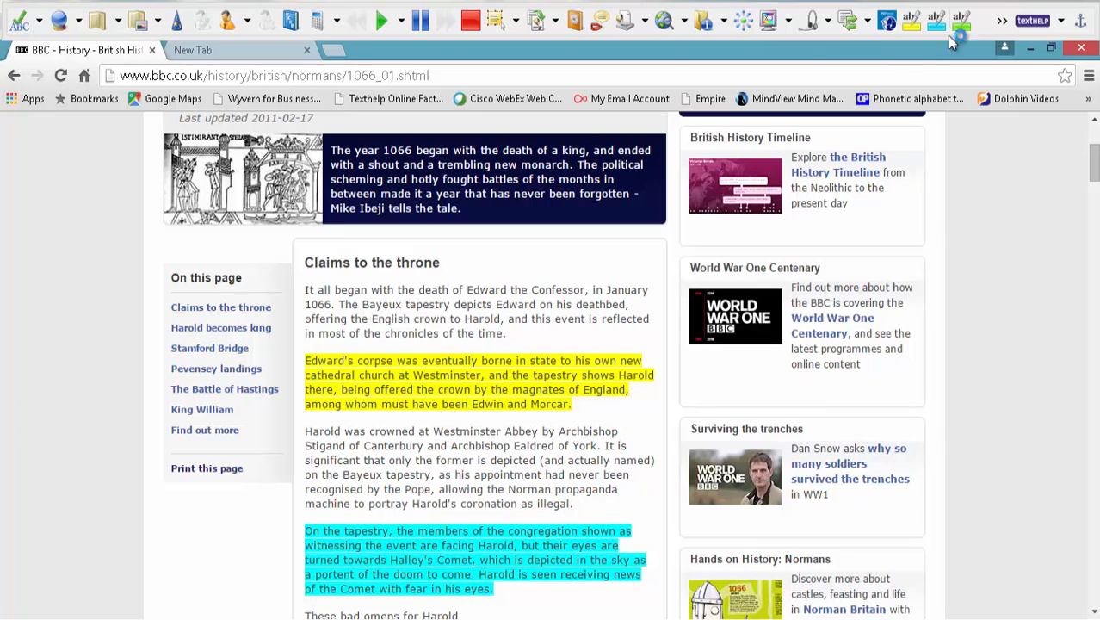
- Collect the highlighted passages into a Word document with an APA-format bibliography
left_click(1004, 21)
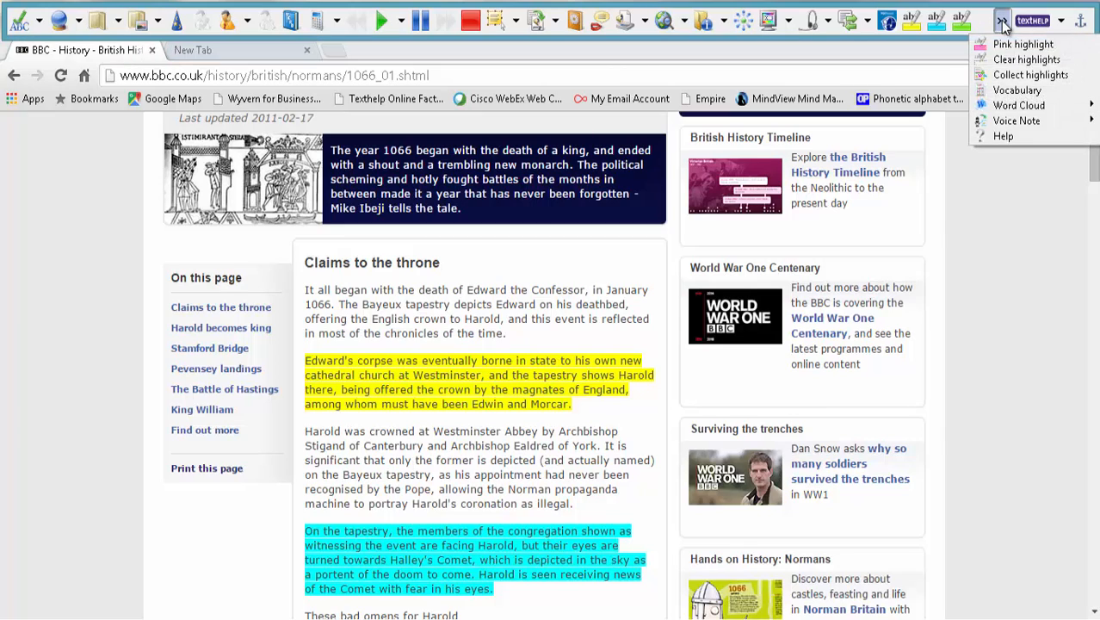
left_click(1010, 76)
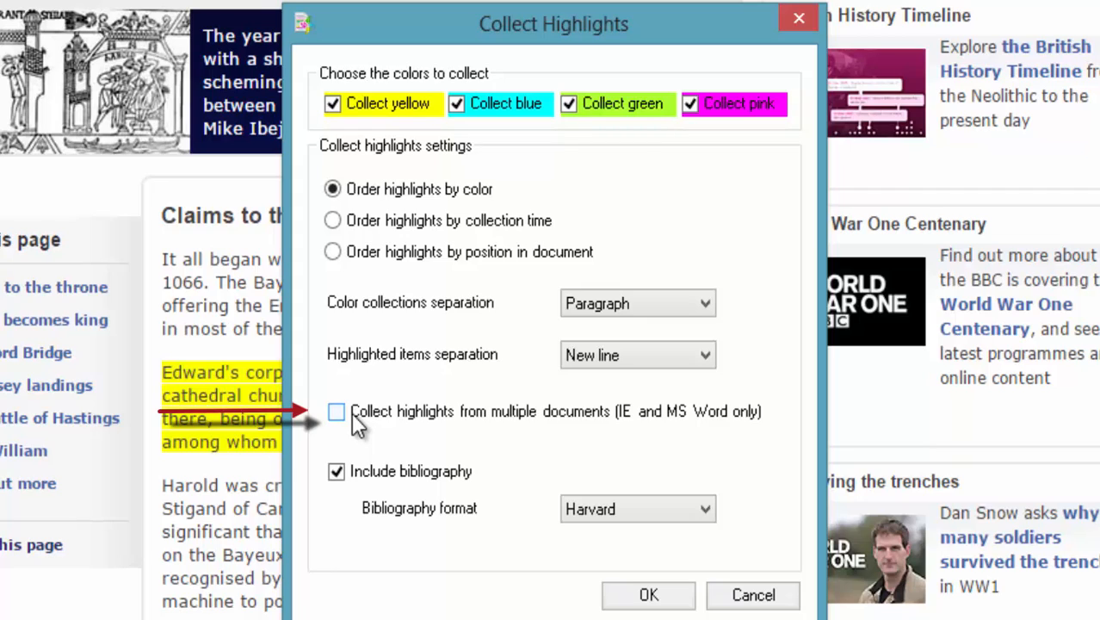
left_click(637, 508)
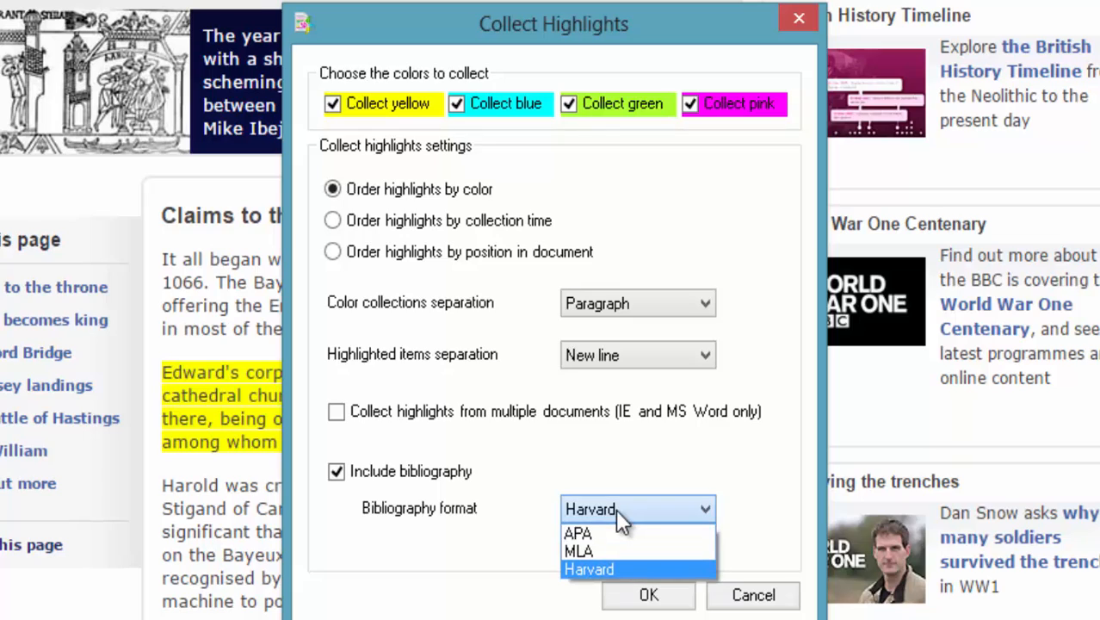
left_click(611, 534)
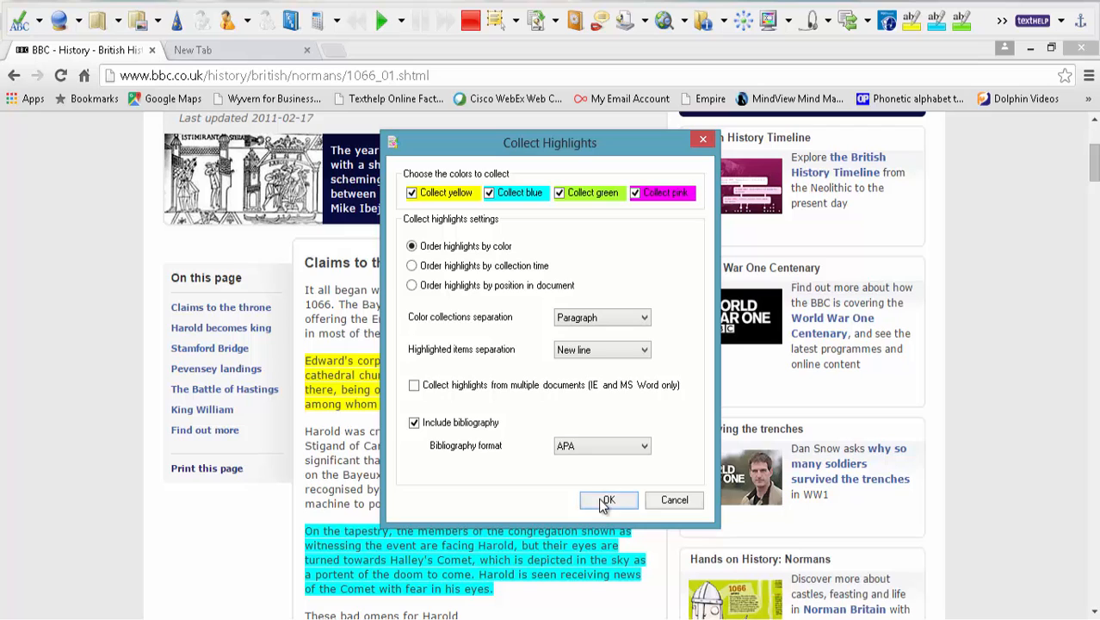
left_click(607, 500)
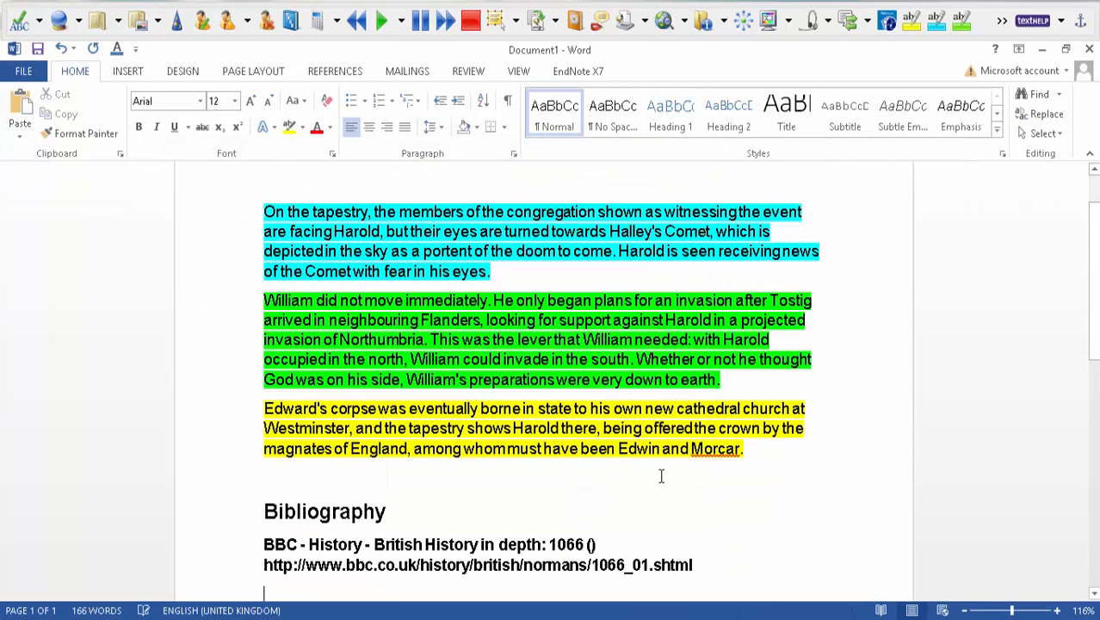
scroll(663, 474, "down", 1)
- Select the three highlighted paragraphs in the collected Word document, leaving out the bibliography
left_click_drag(704, 482, 211, 420)
scroll(516, 345, "up", 1)
left_click(756, 478)
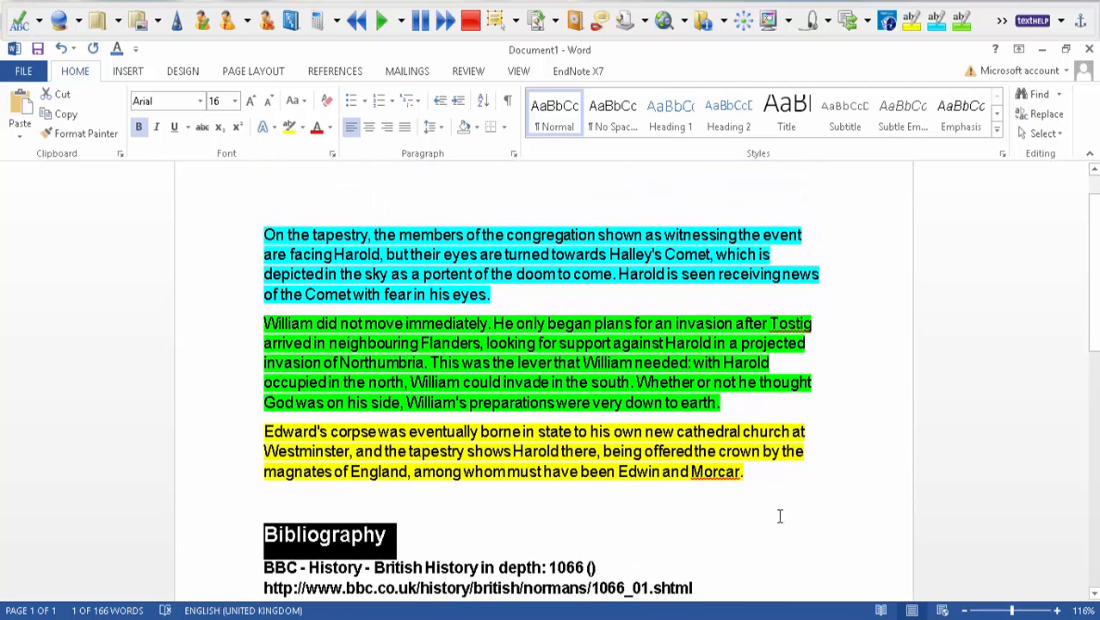
left_click_drag(745, 472, 189, 233)
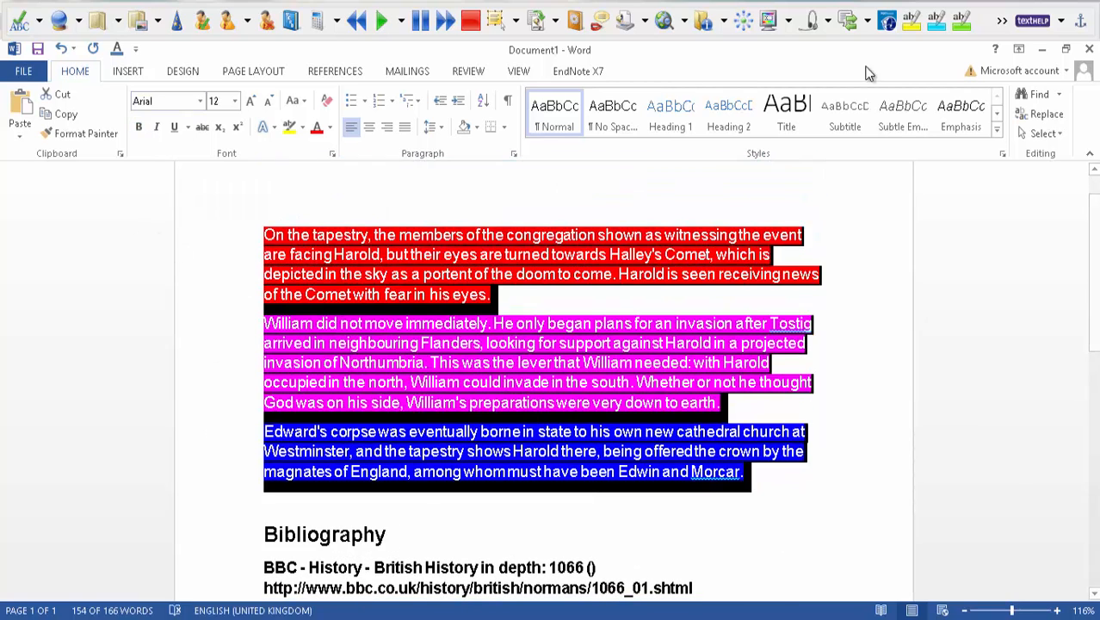
- Clear the highlighting from the selected paragraphs and close the document
left_click(1002, 21)
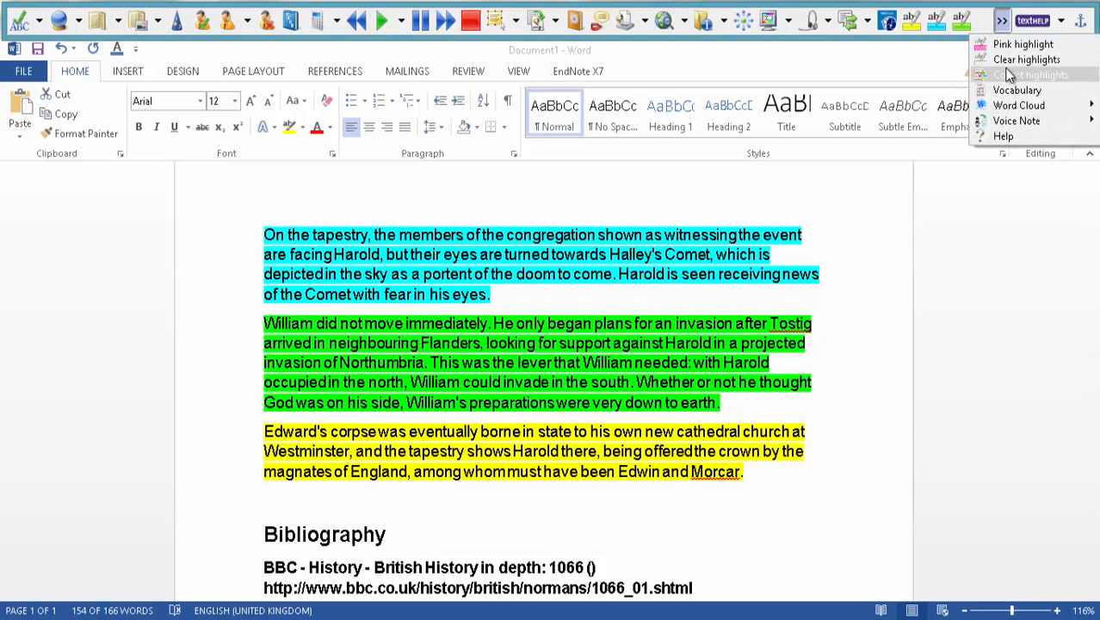
left_click(1024, 60)
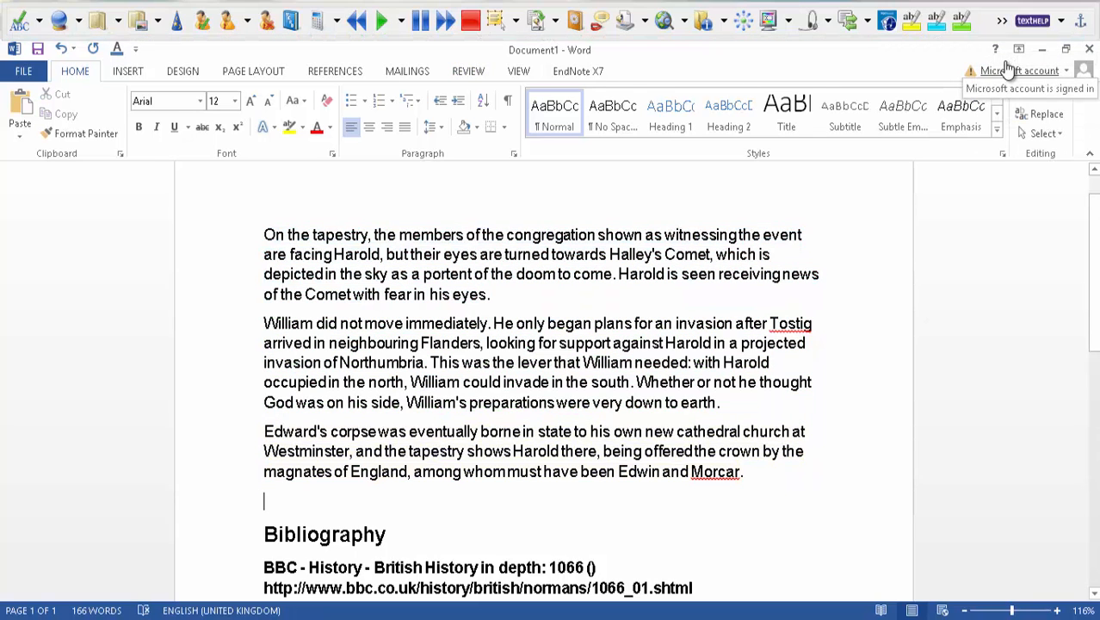
left_click(1088, 50)
- Discard the document, then start a new fact from the 'Harold was crowned' paragraph with an empty title
left_click(551, 370)
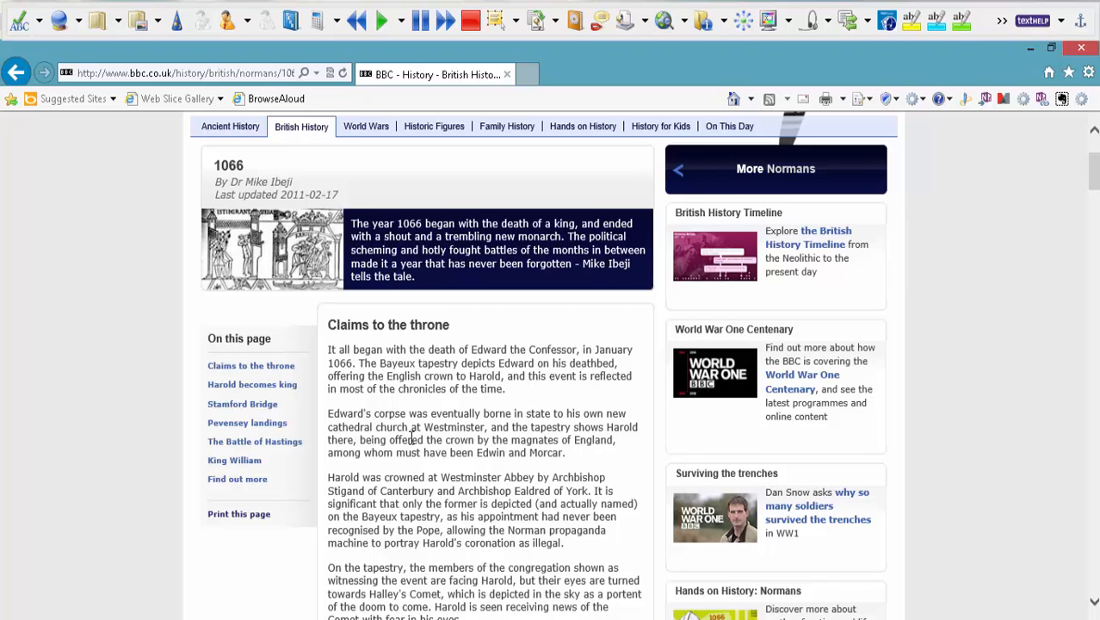
scroll(412, 436, "down", 1)
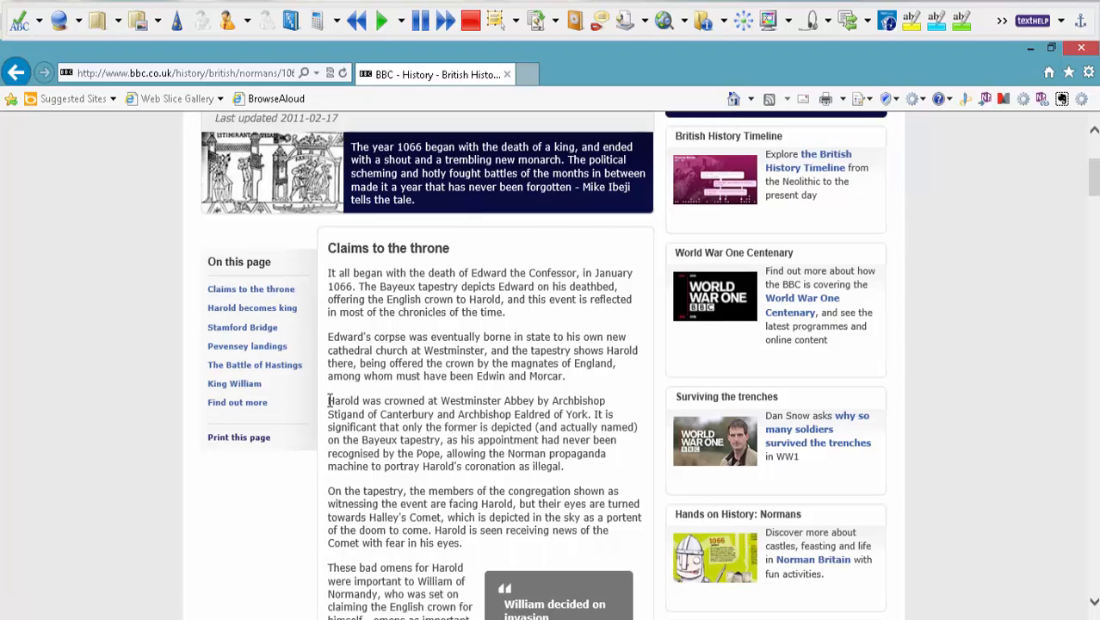
left_click_drag(327, 399, 586, 475)
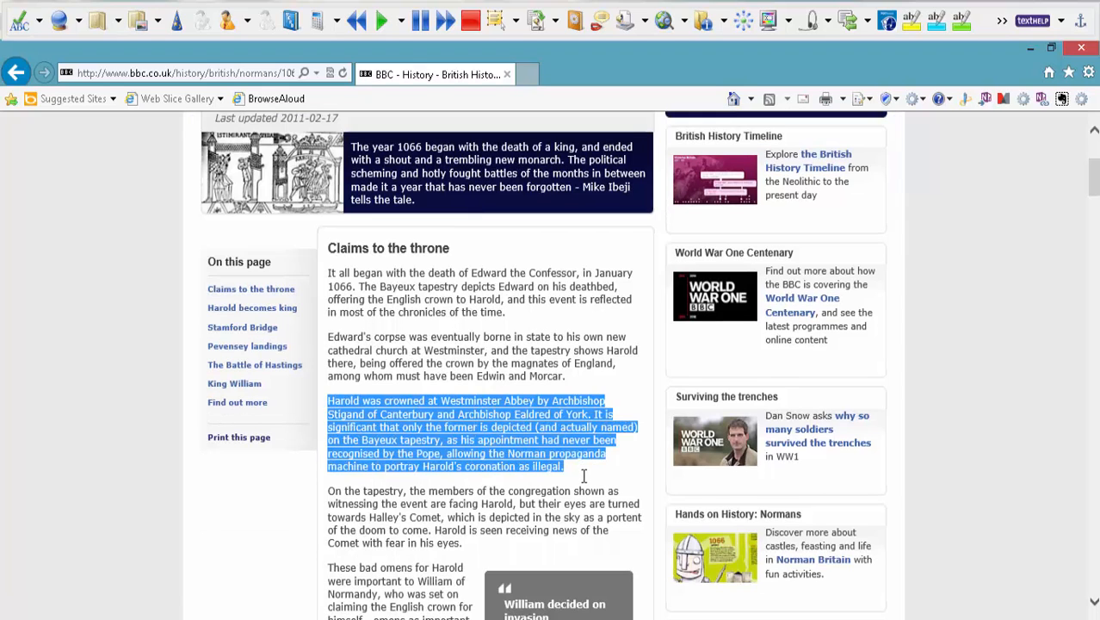
left_click(706, 23)
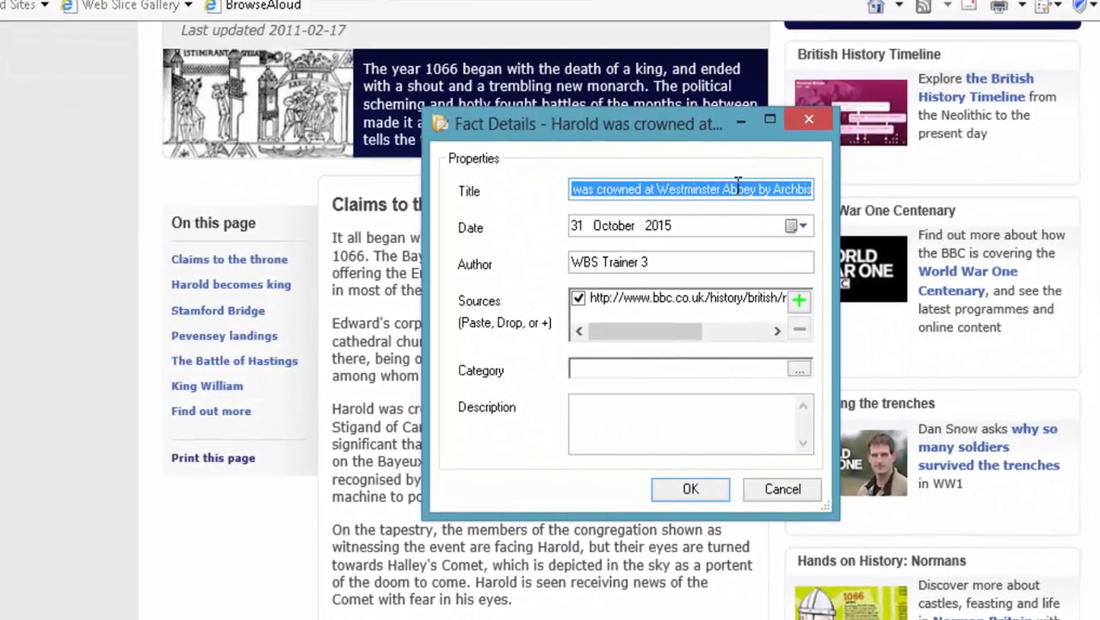
key("Delete")
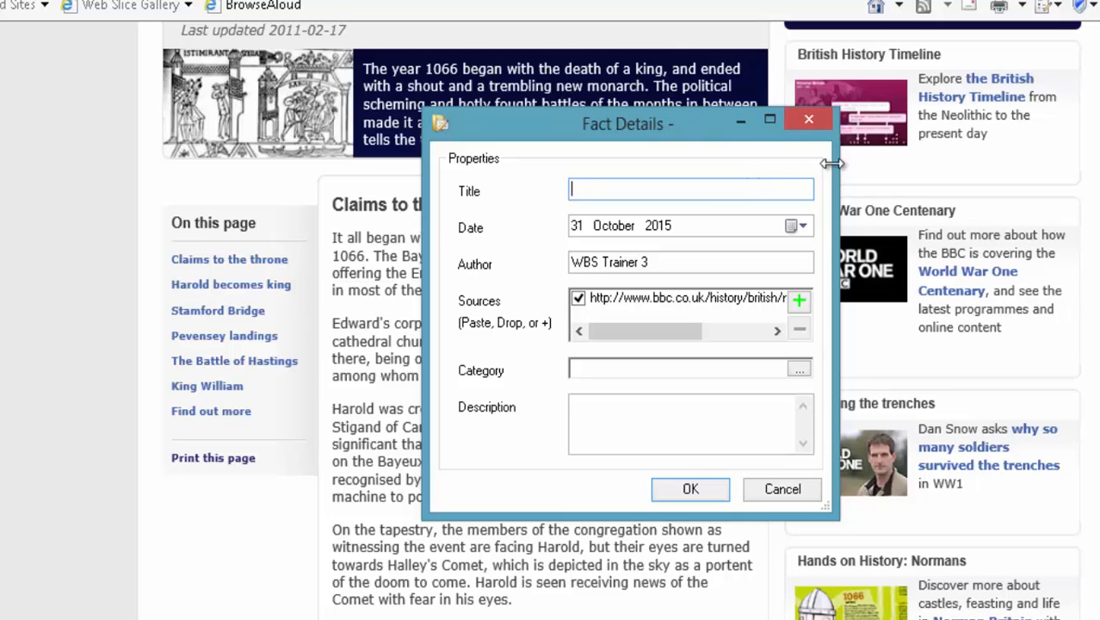
left_click_drag(628, 123, 876, 139)
left_click(833, 205)
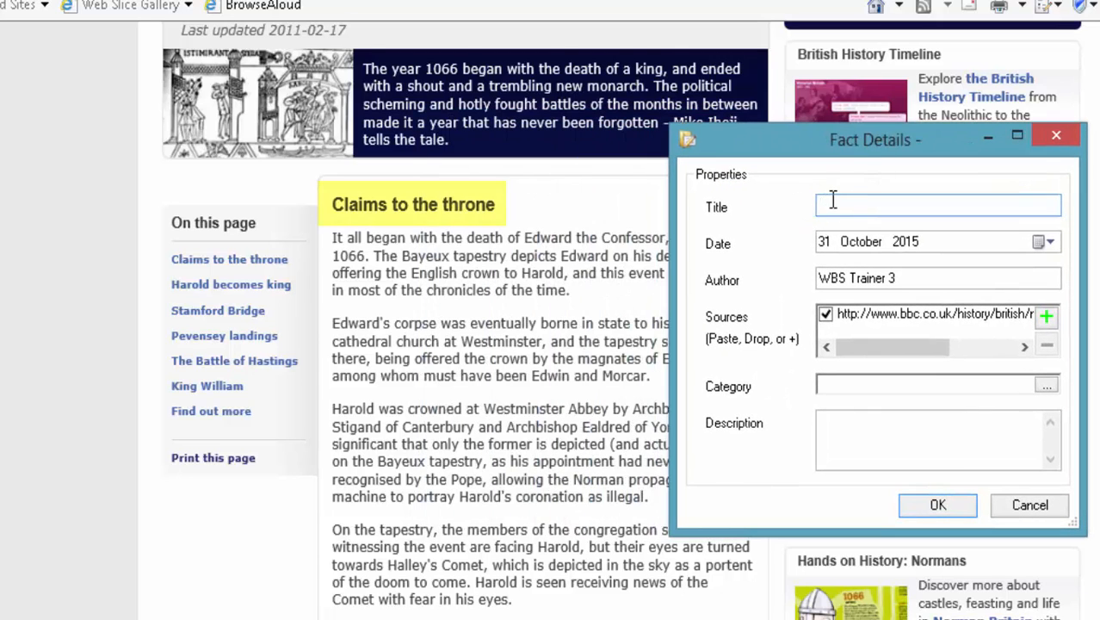
type("Claims to the th")
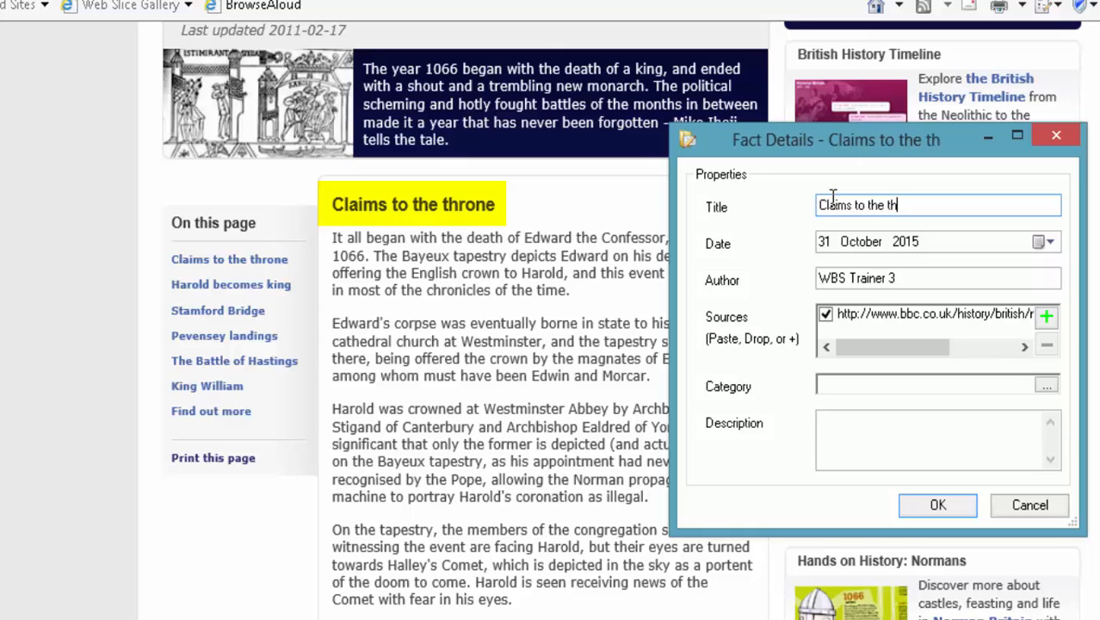
type("rone")
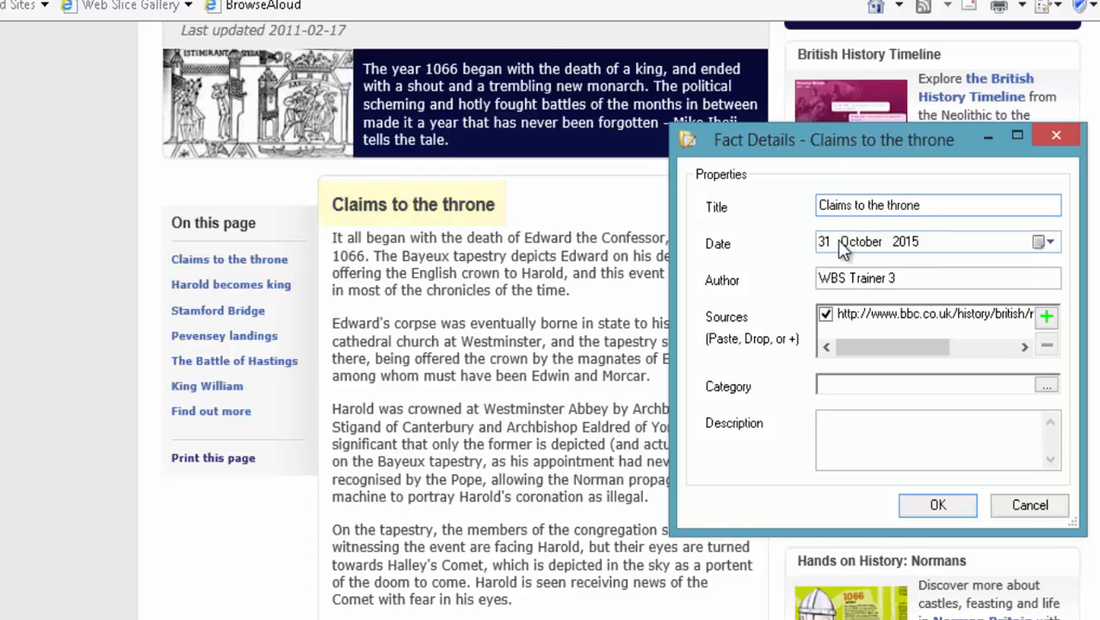
- Replace the default author with Dr Mike Ibeji copied from the page byline
double_click(906, 278)
key("Delete")
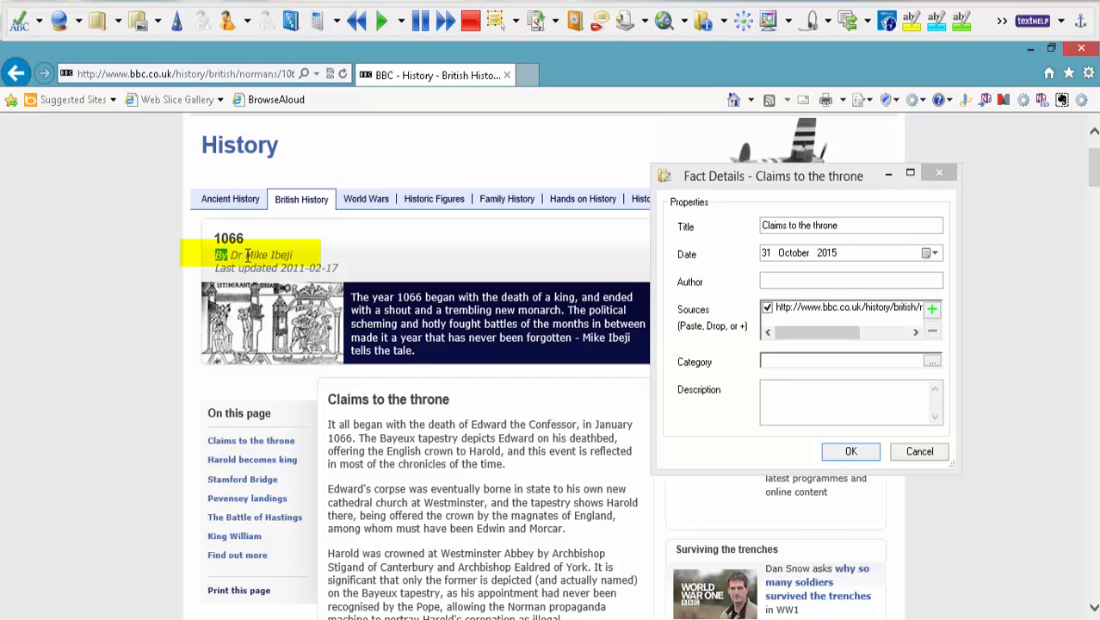
left_click_drag(231, 254, 291, 256)
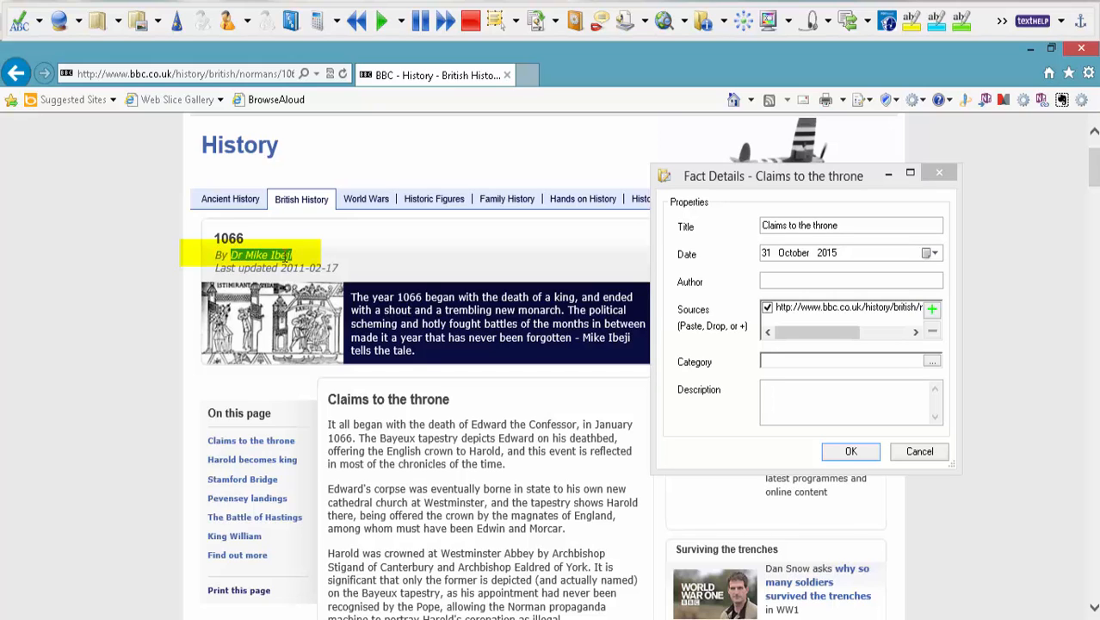
right_click(284, 255)
left_click(314, 282)
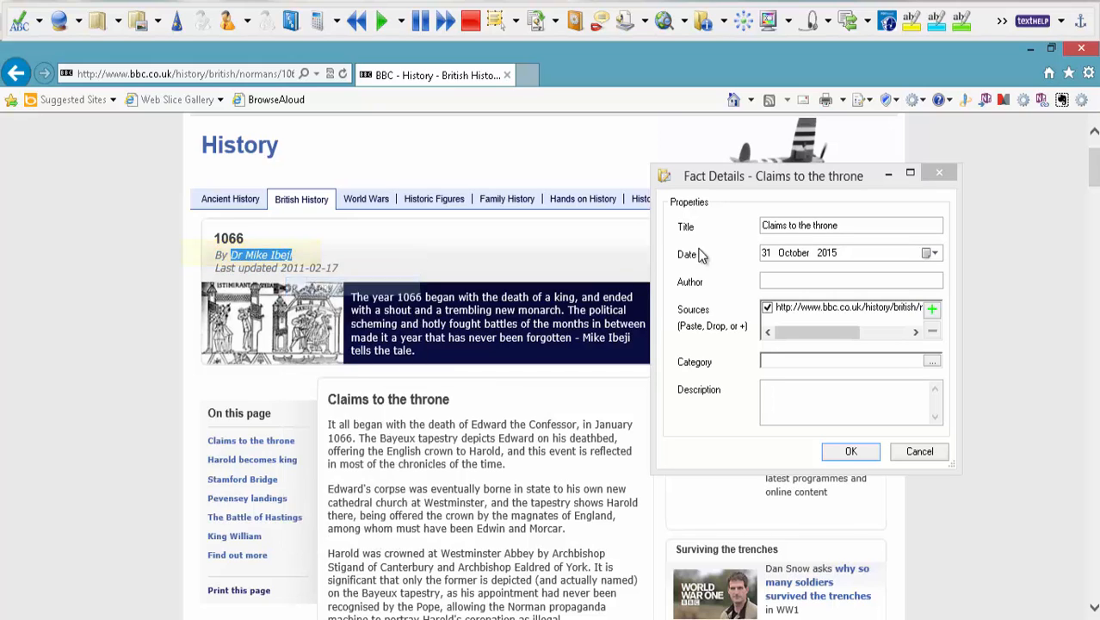
left_click(792, 281)
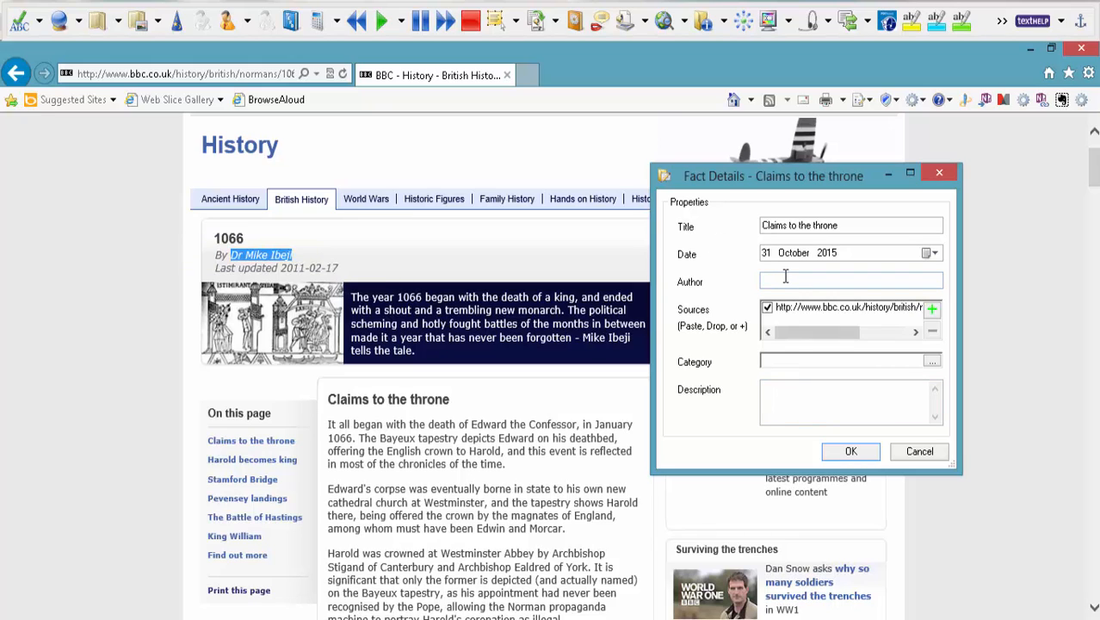
key("ctrl+v")
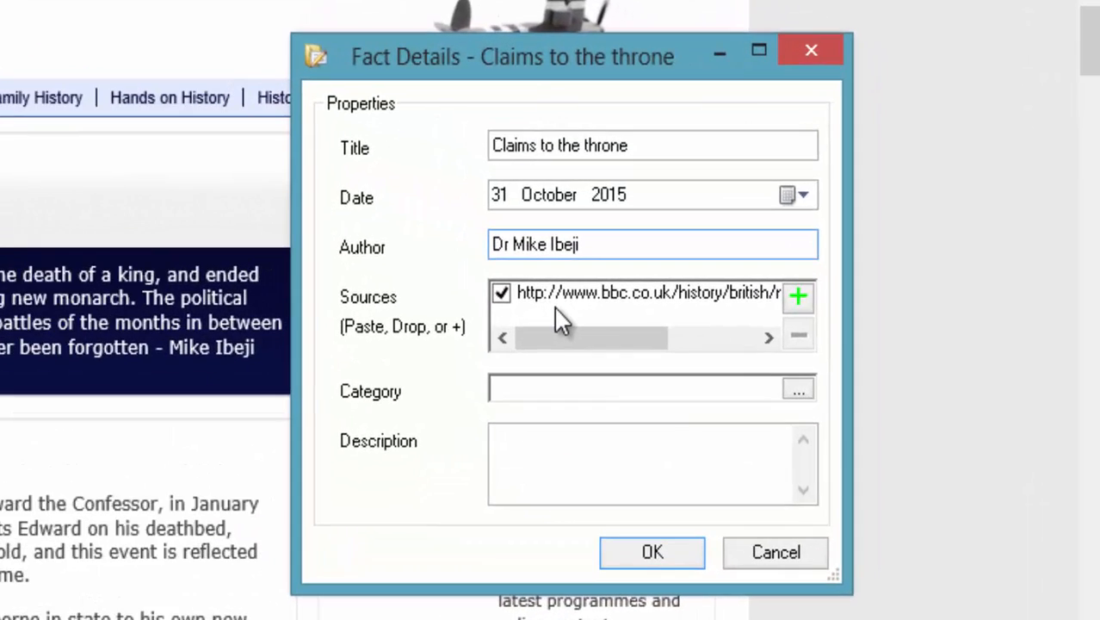
- Add a new History Folder BBC category, assign it to the fact and save the fact
left_click(799, 391)
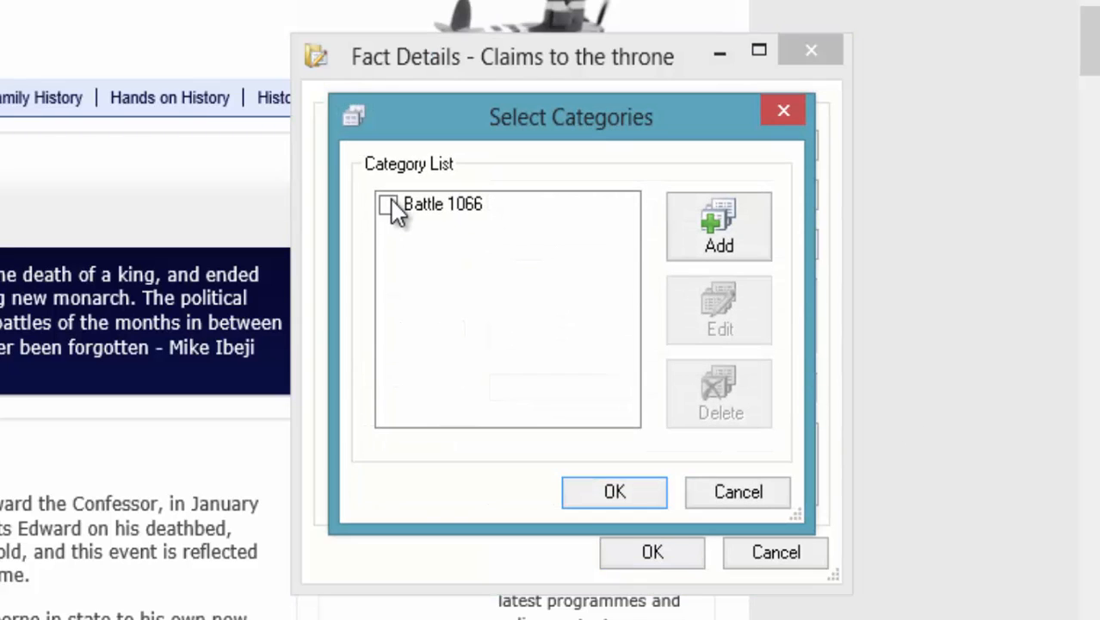
left_click(725, 222)
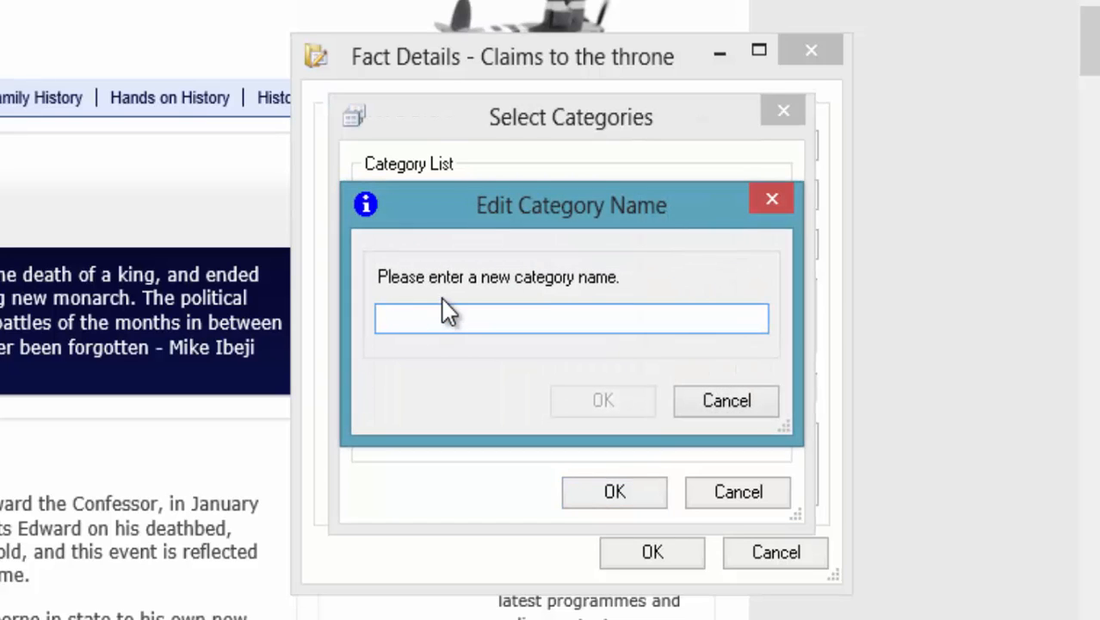
type("History Finder")
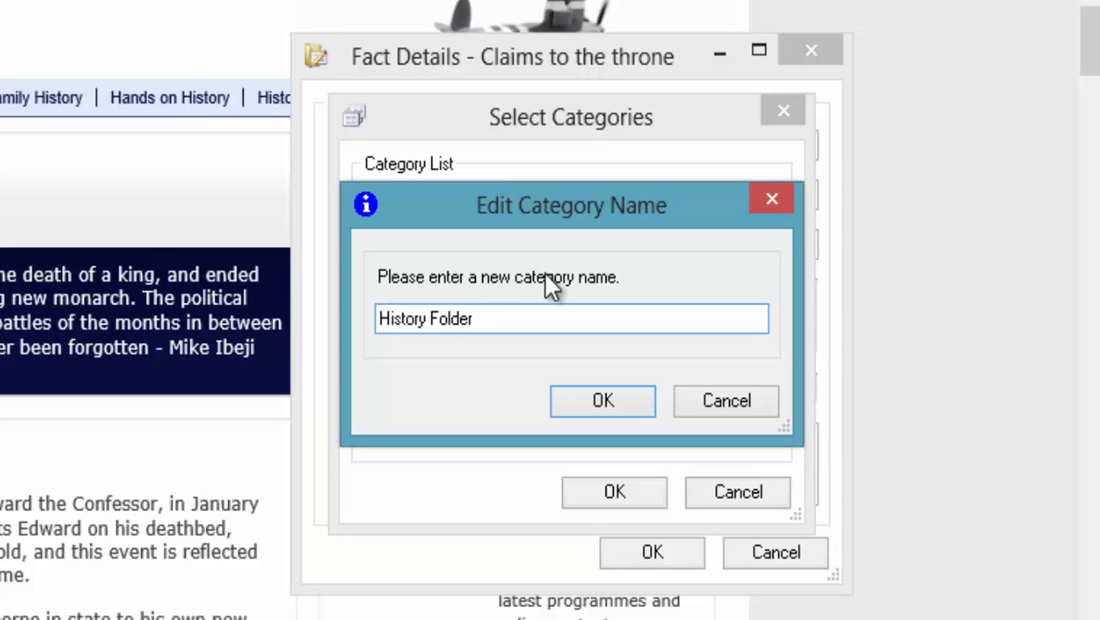
type(" BBC")
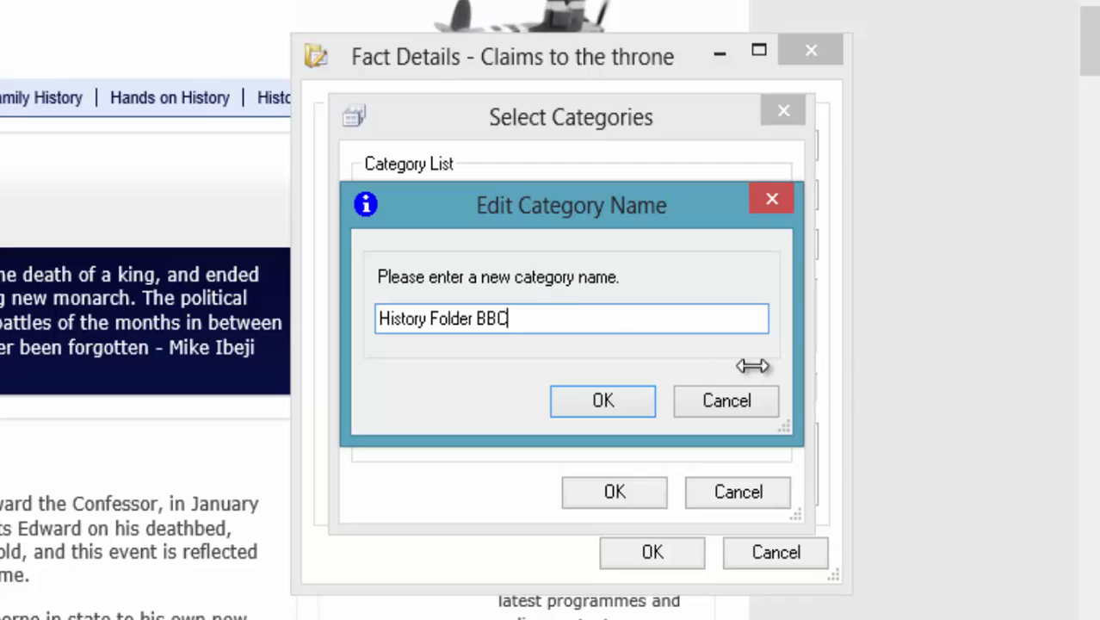
left_click(603, 400)
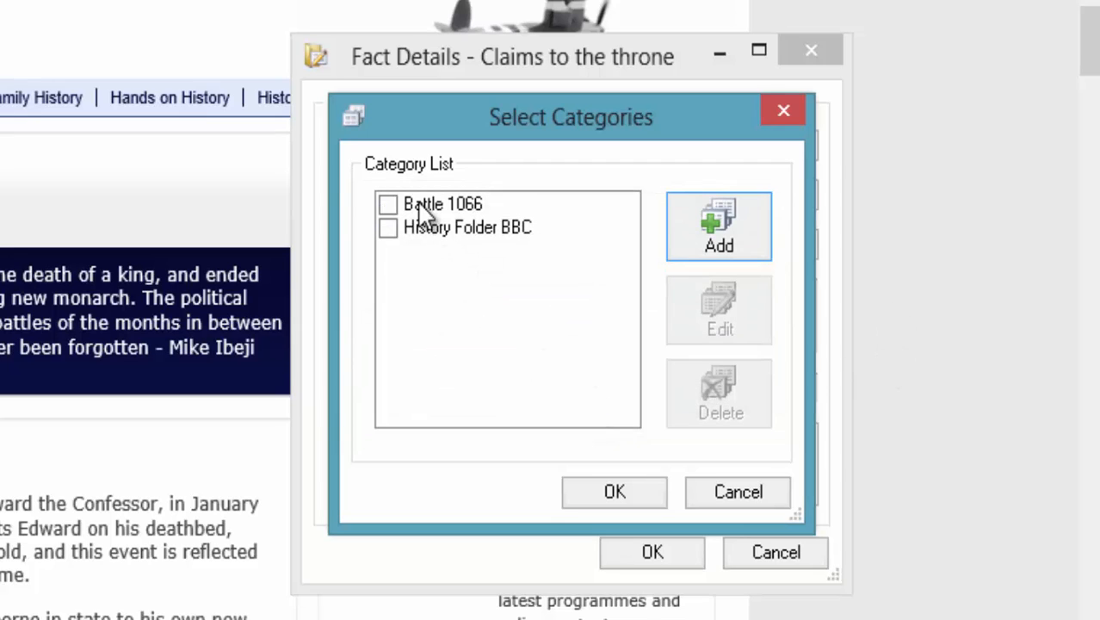
left_click(388, 227)
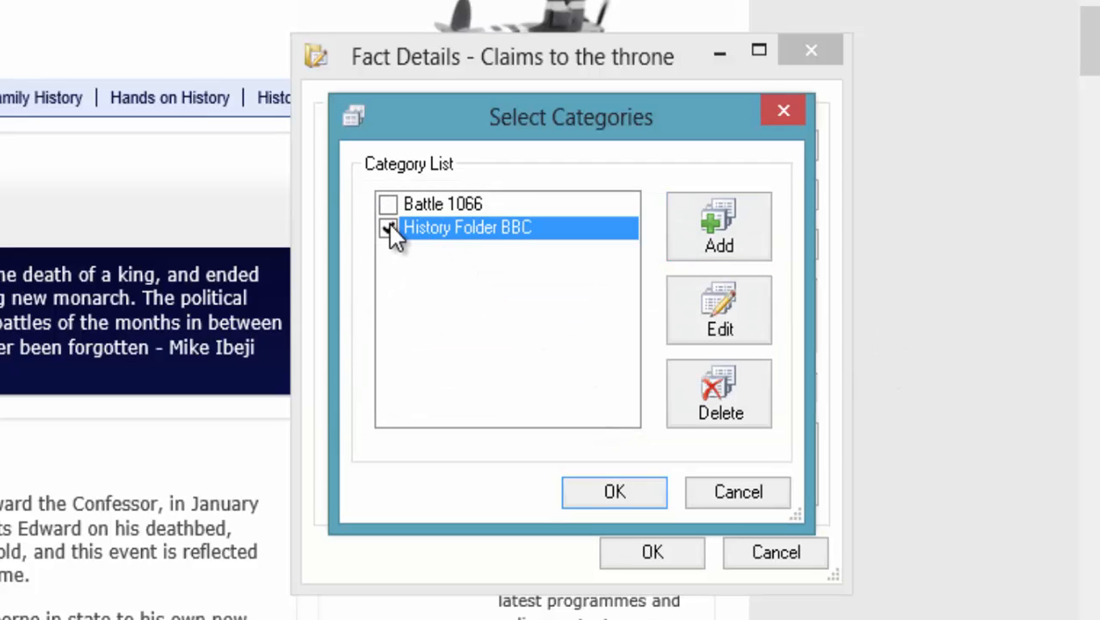
left_click(613, 492)
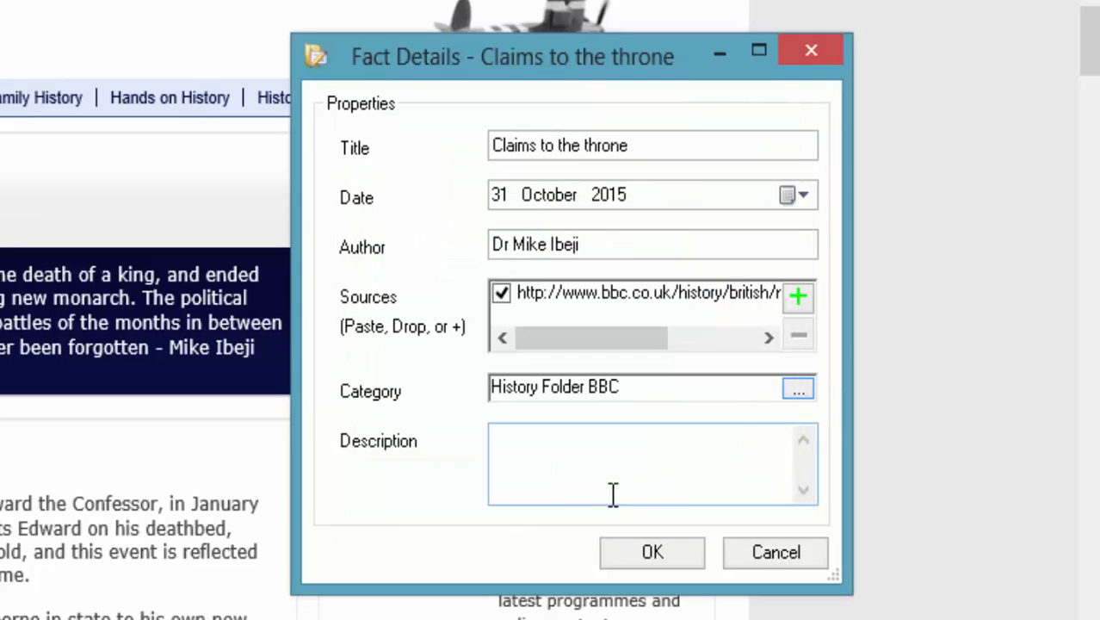
left_click(535, 453)
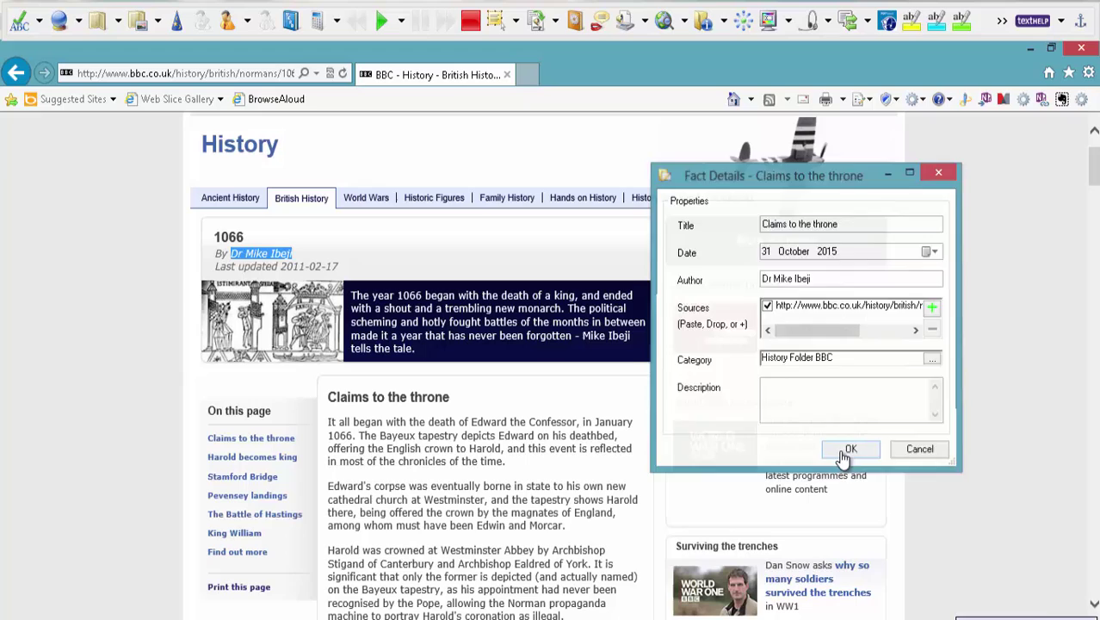
left_click(847, 449)
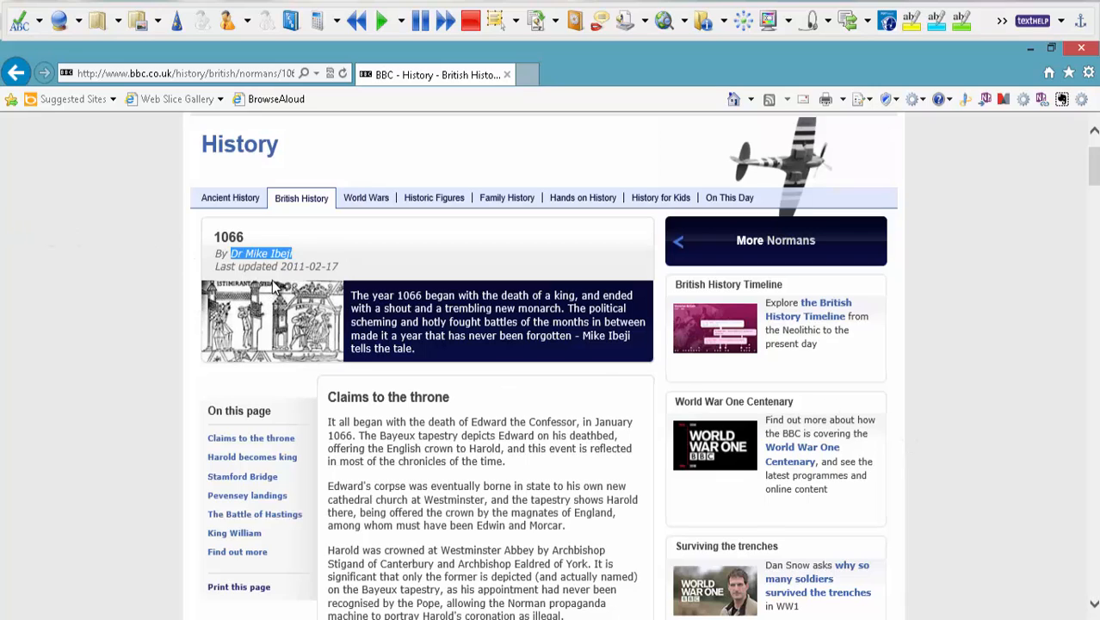
- Capture the tapestry web image as a fact and retitle it 1066
left_click(310, 246)
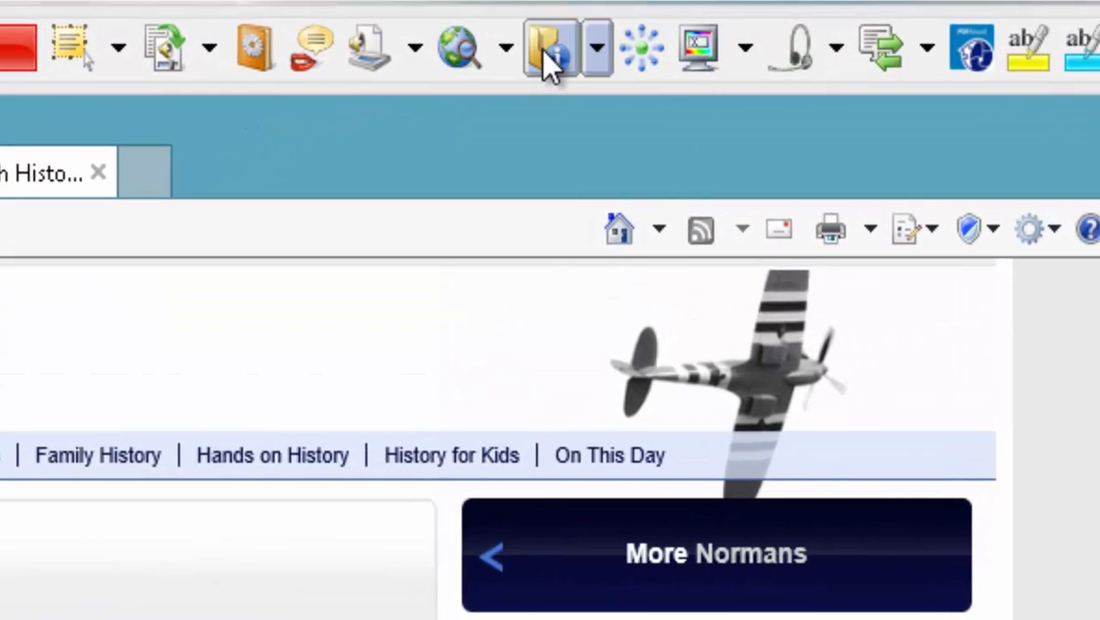
left_click(541, 49)
left_click(596, 49)
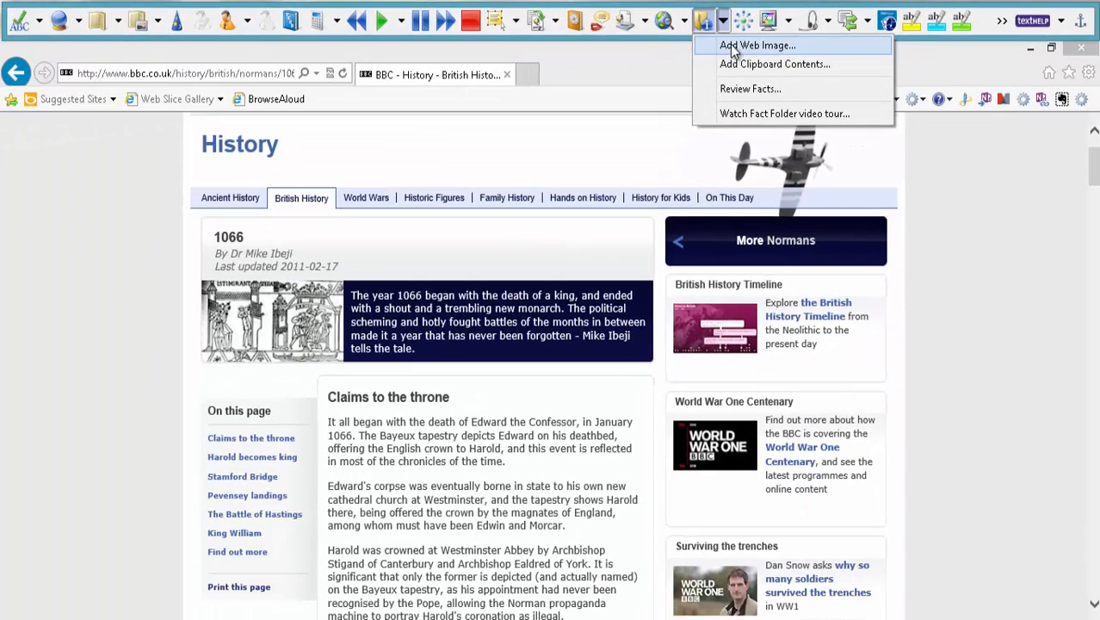
left_click(710, 62)
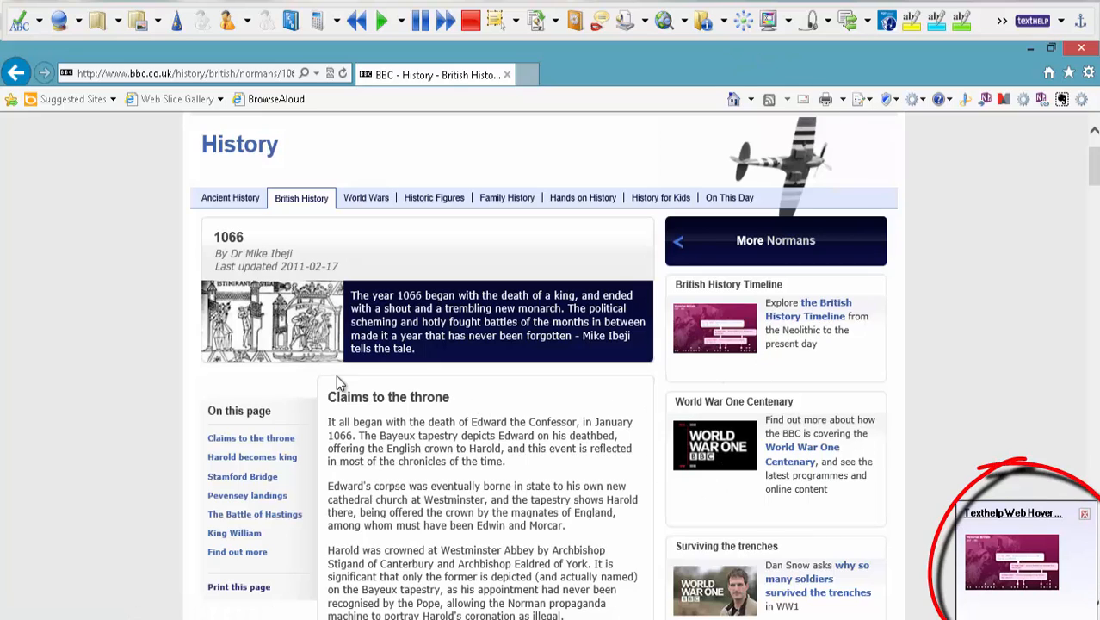
left_click(270, 322)
key("BackSpace")
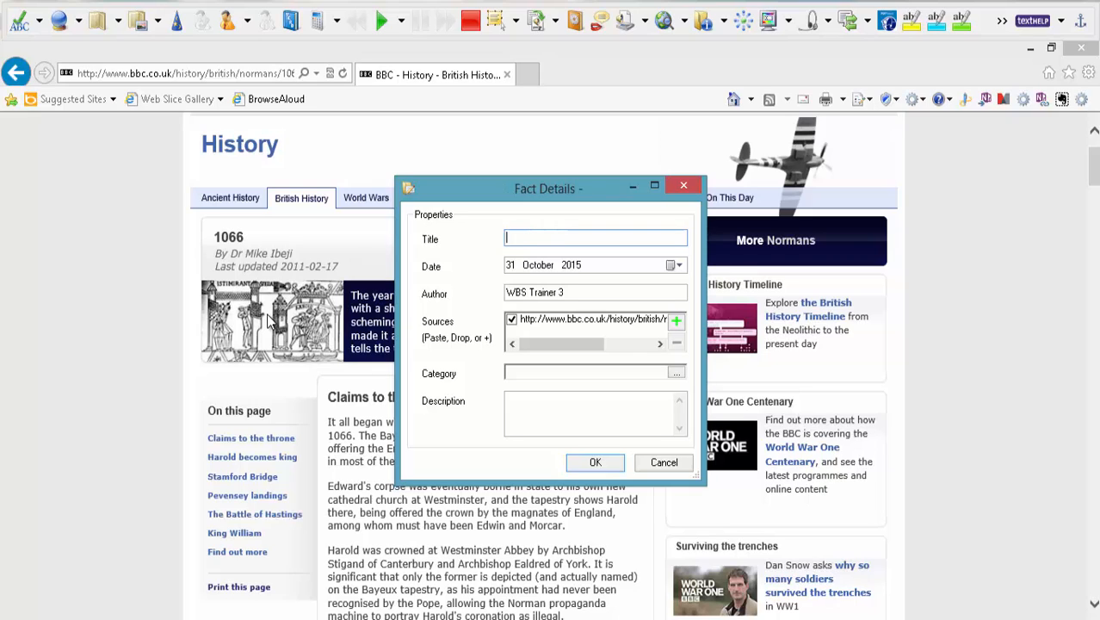
type("1066")
key("Tab")
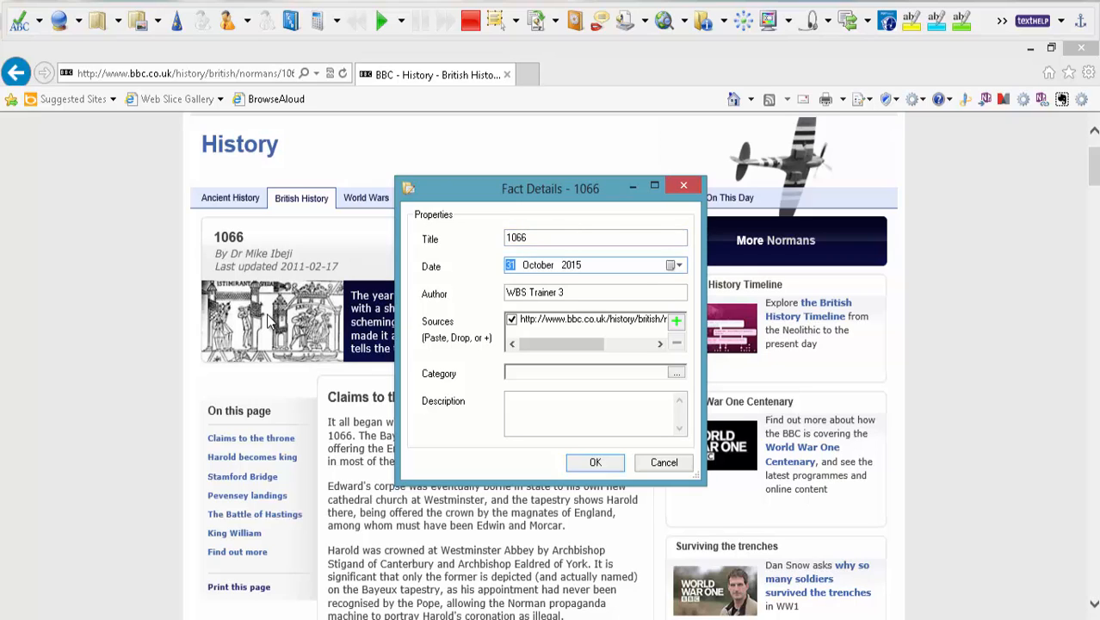
key("Tab")
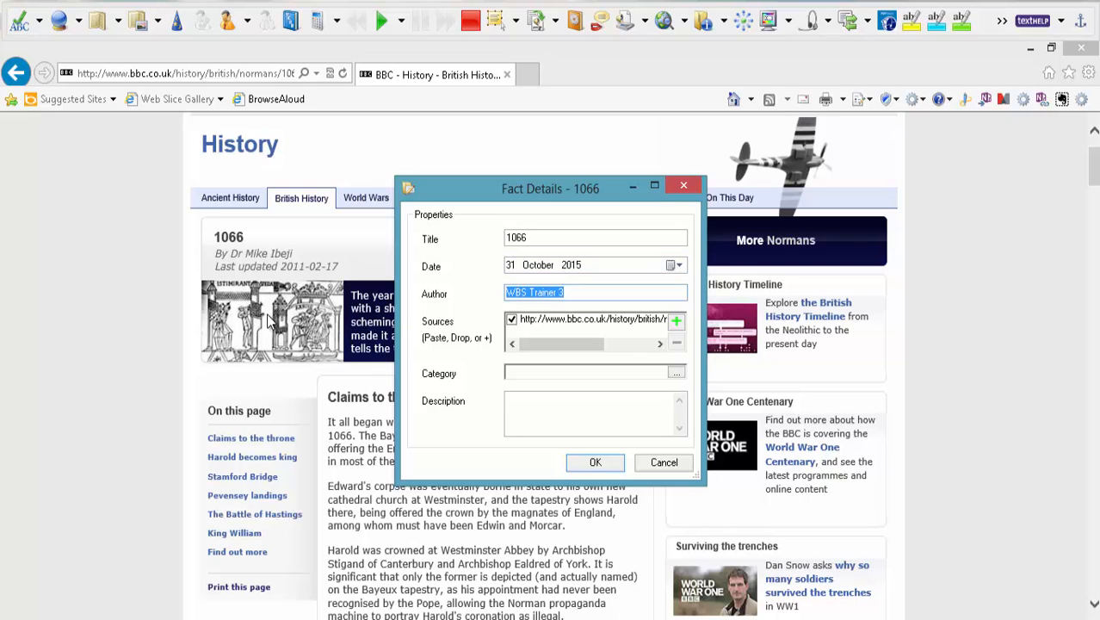
key("Tab")
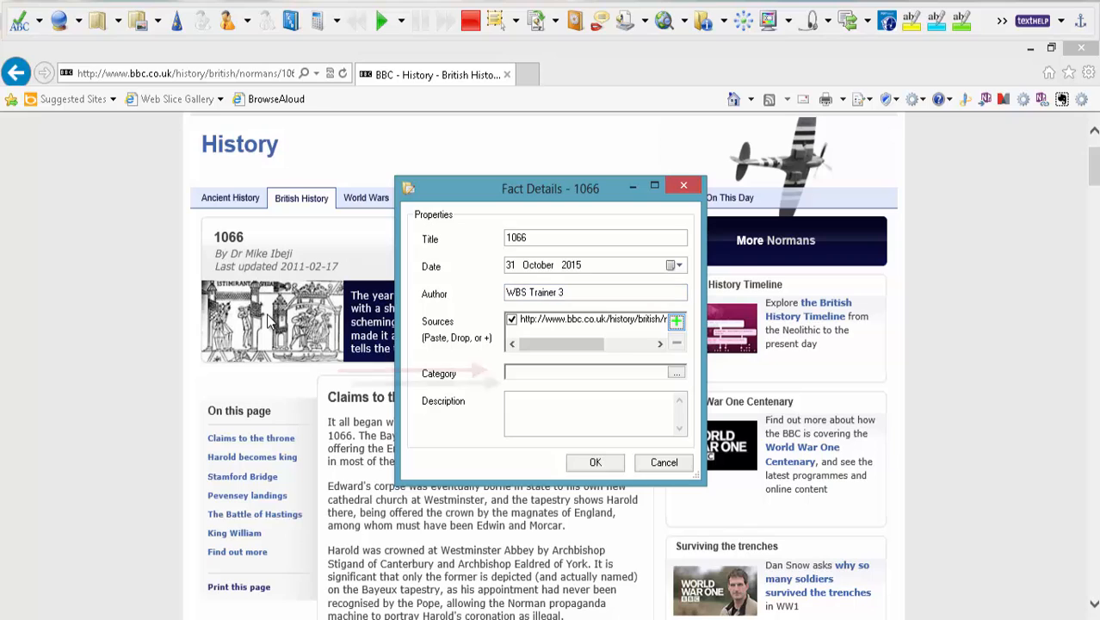
- File the picture fact under History Folder BBC and save it
left_click(675, 372)
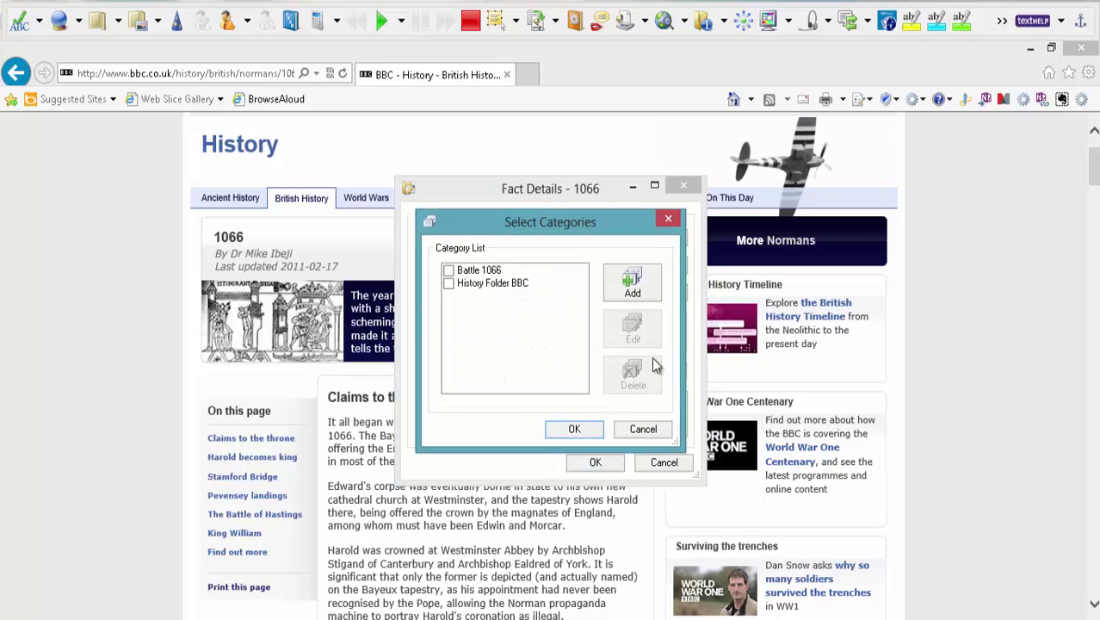
left_click(449, 283)
left_click(574, 429)
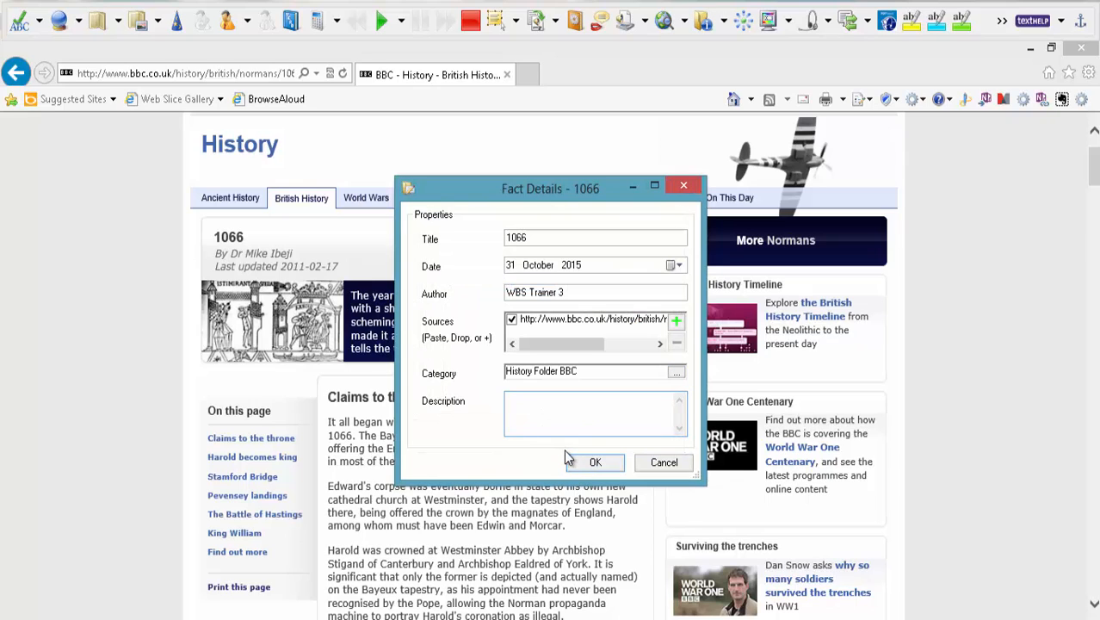
left_click(595, 462)
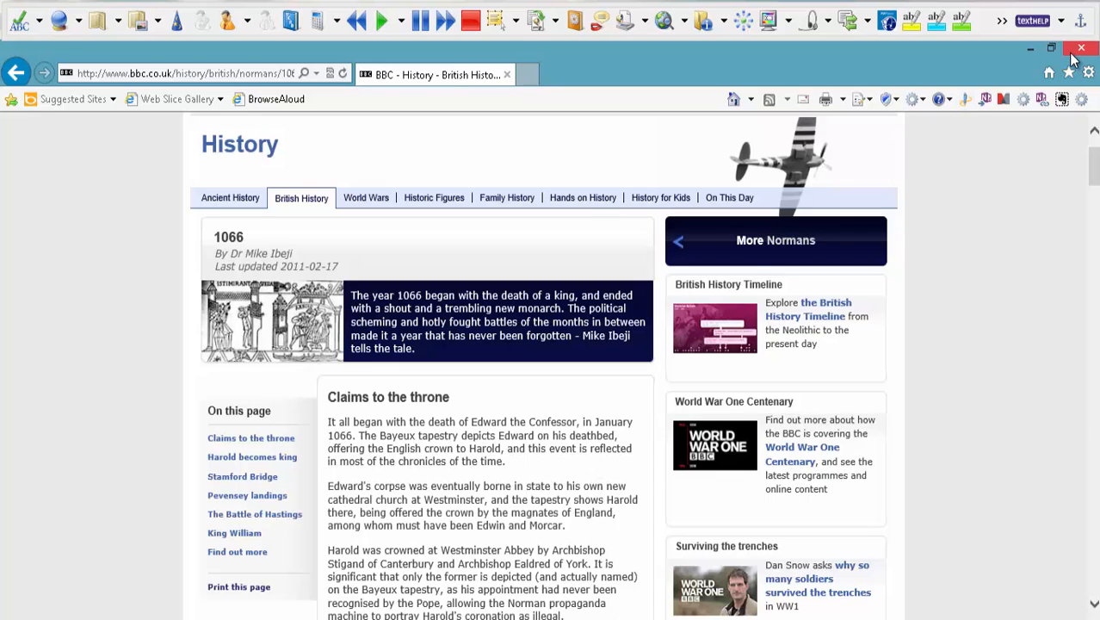
- Review the saved facts full screen and mark the 1066 and Claims to the throne facts
left_click(726, 24)
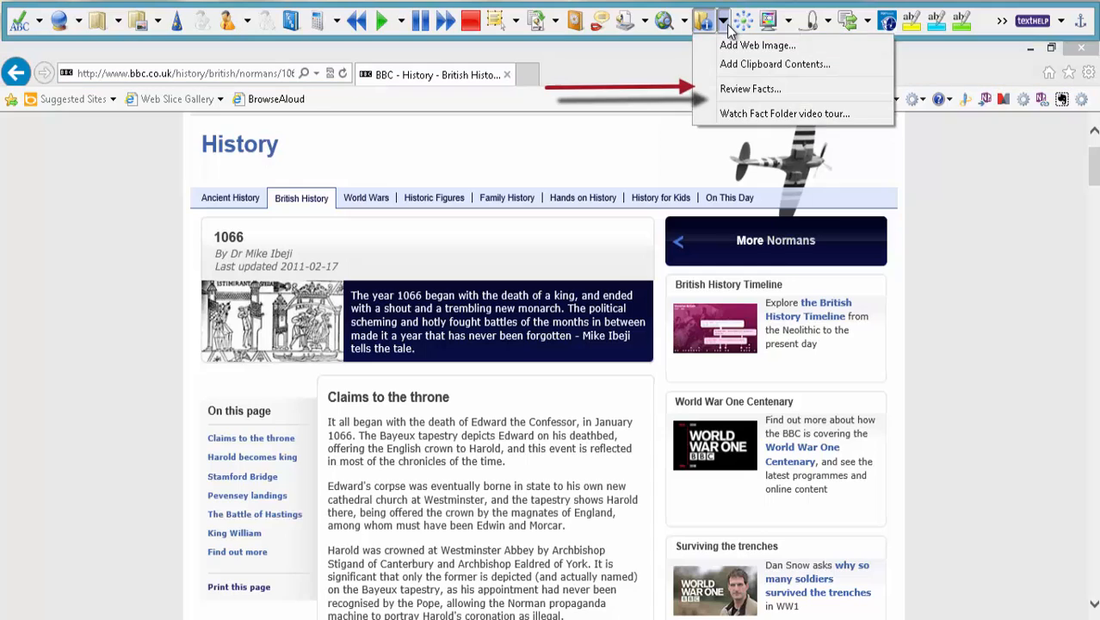
left_click(751, 89)
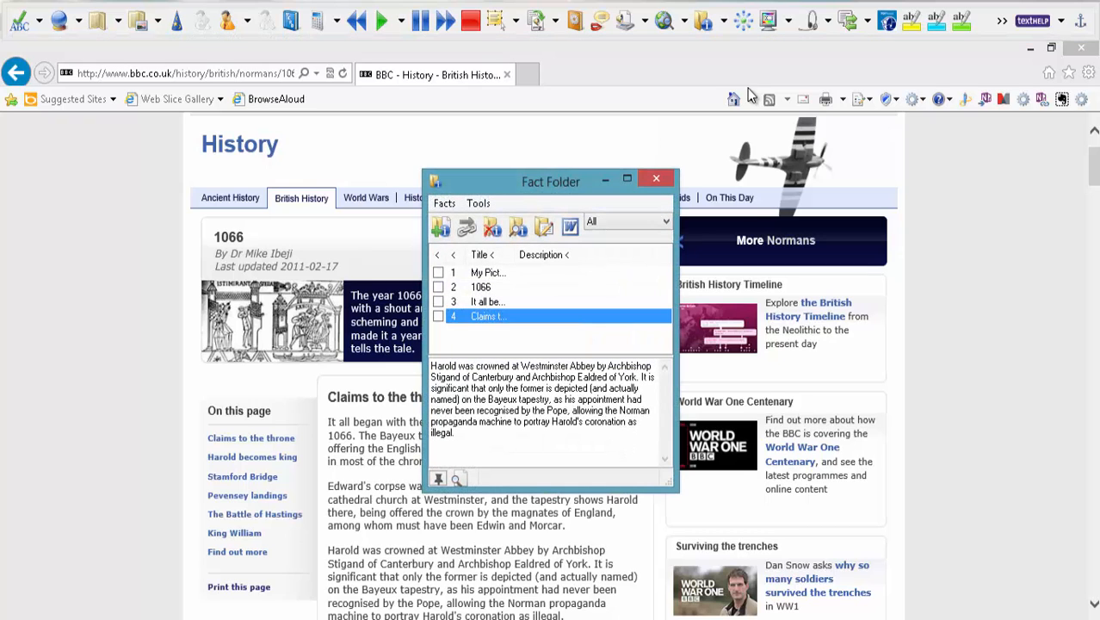
left_click(627, 179)
left_click(53, 151)
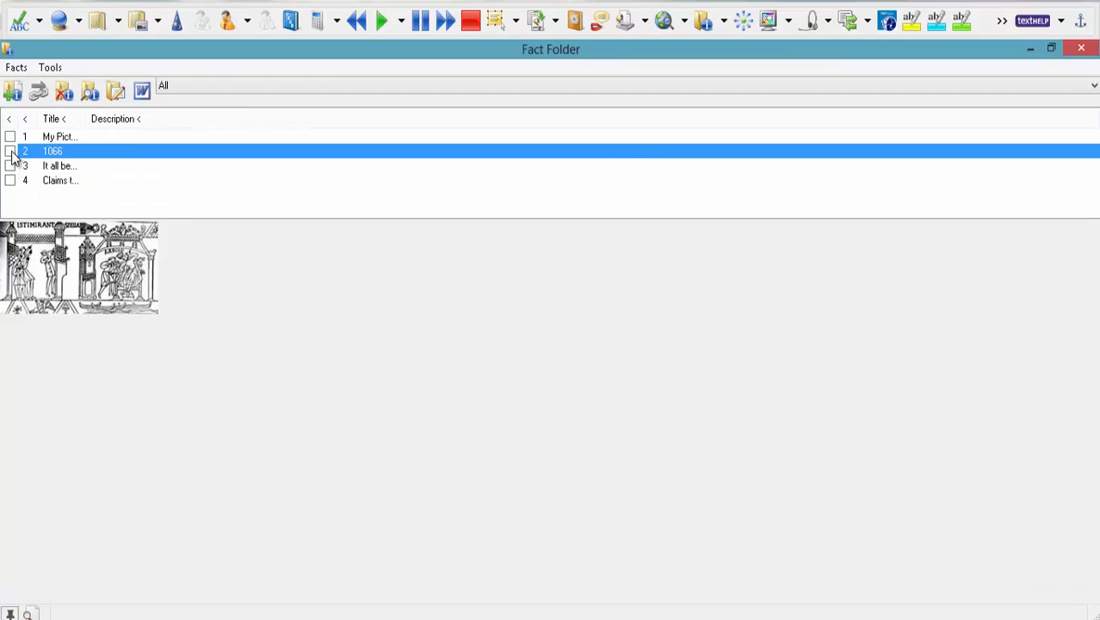
left_click(10, 152)
left_click(55, 166)
left_click(48, 179)
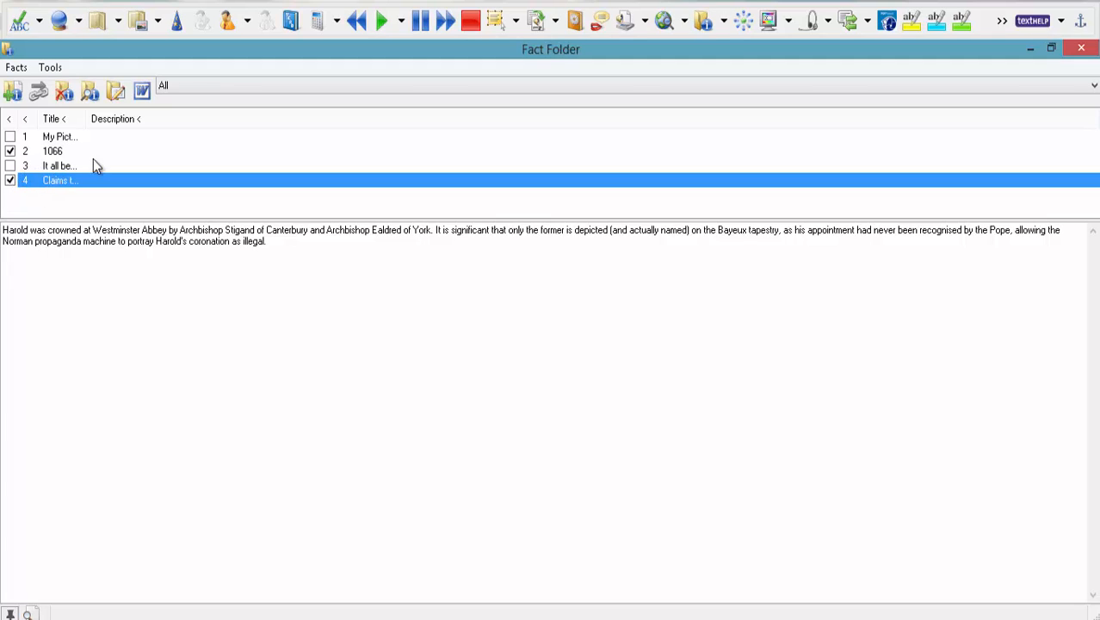
- Delete the 'It all began' Edward the Confessor fact
key("Up")
key("Up")
left_click(65, 166)
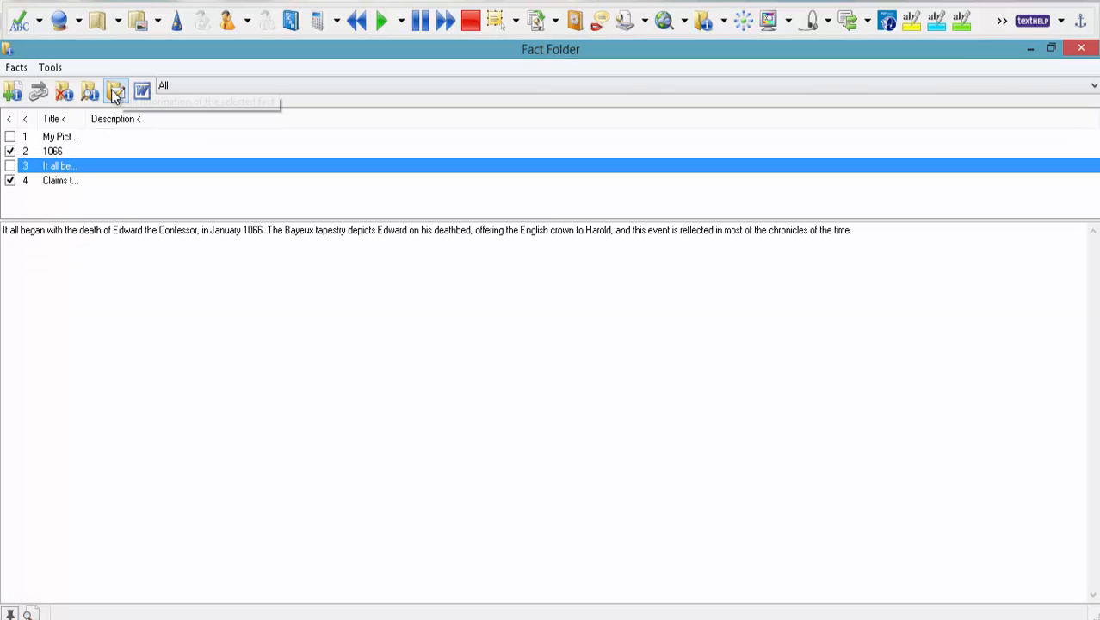
left_click(64, 90)
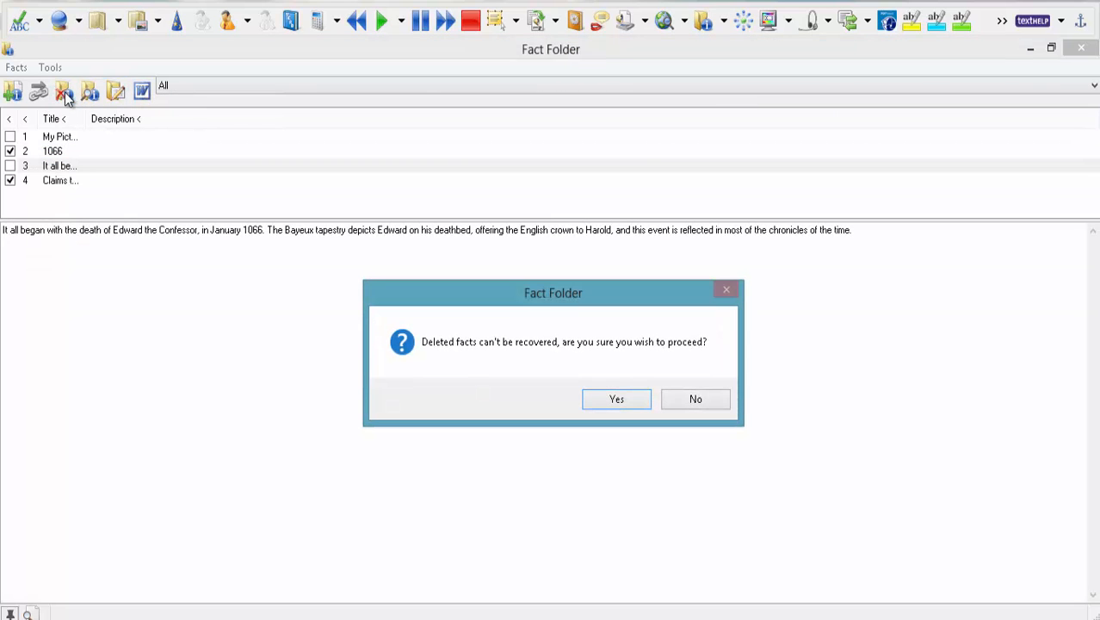
left_click(617, 399)
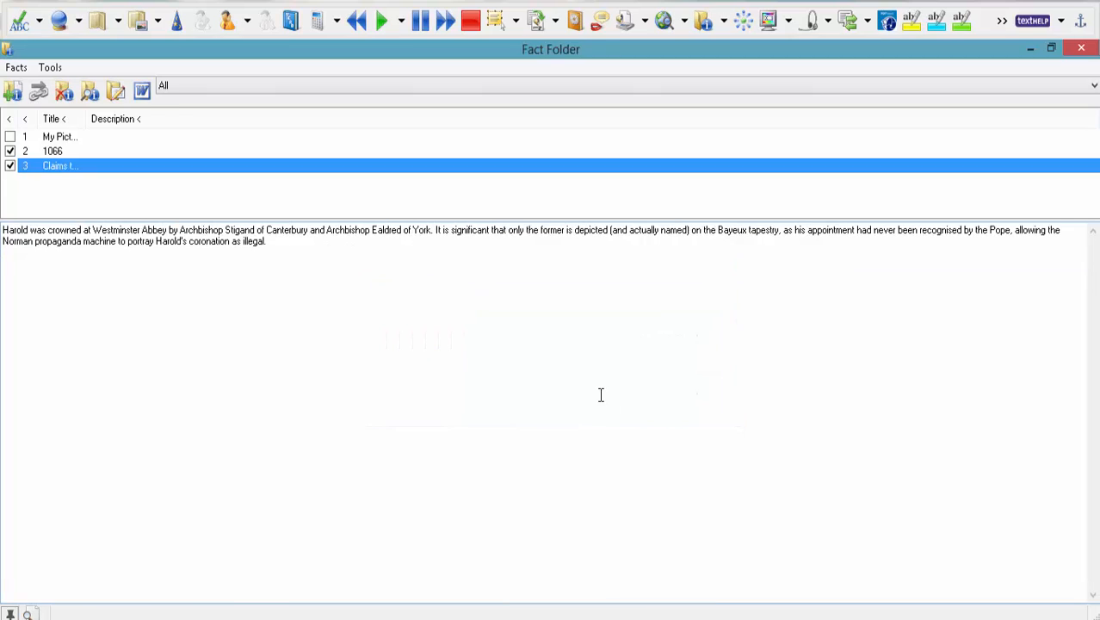
- Check the Claims to the throne fact details unchanged and keep the category set to All
left_click(15, 91)
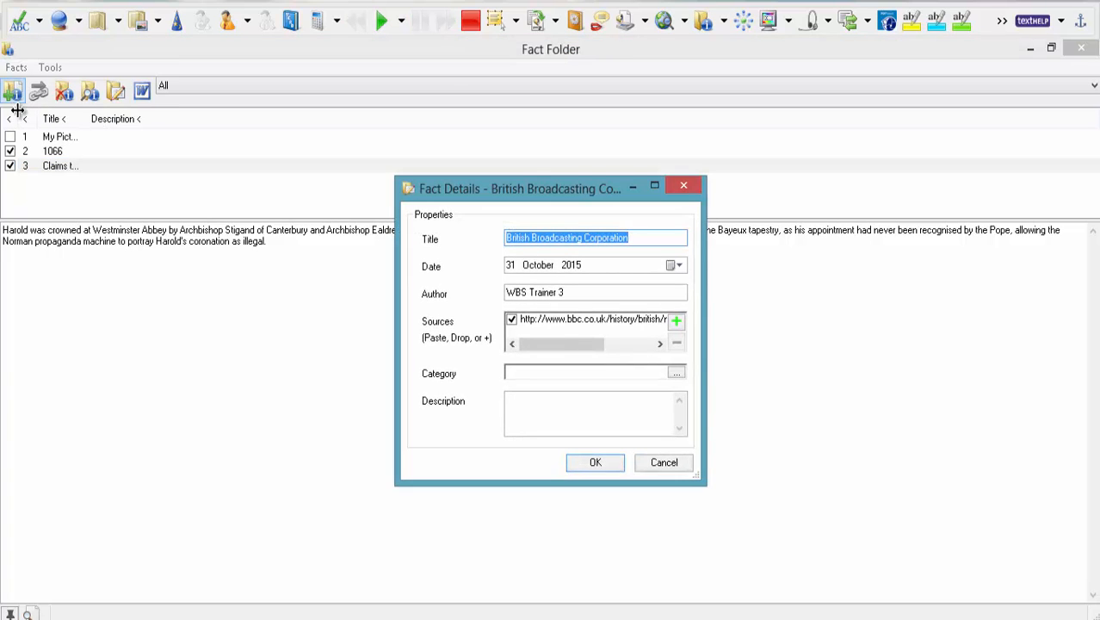
left_click(663, 462)
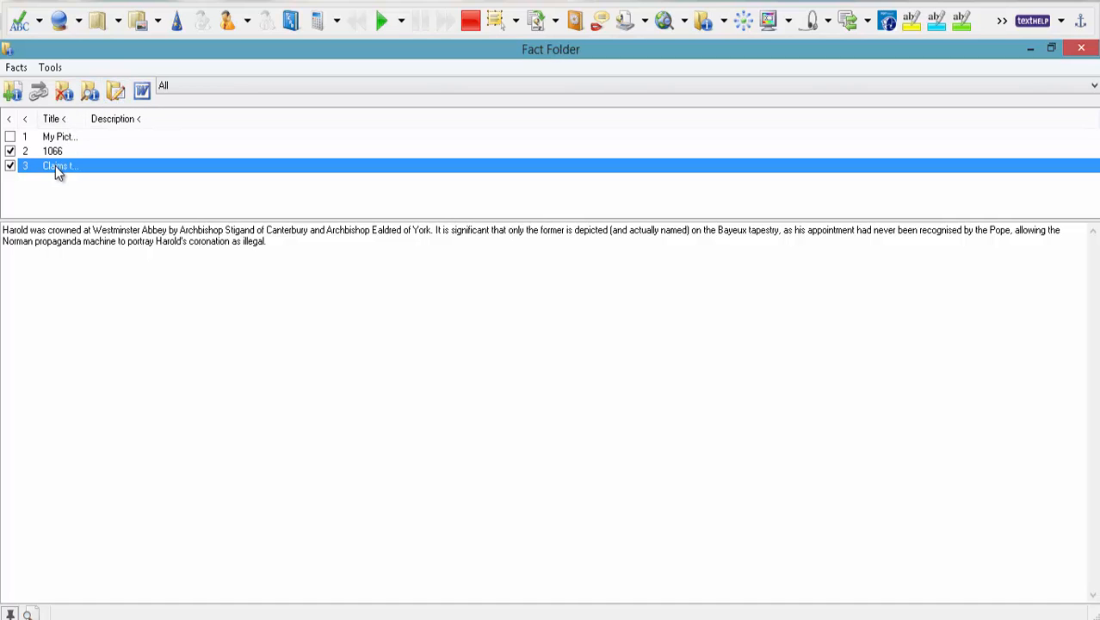
left_click(142, 90)
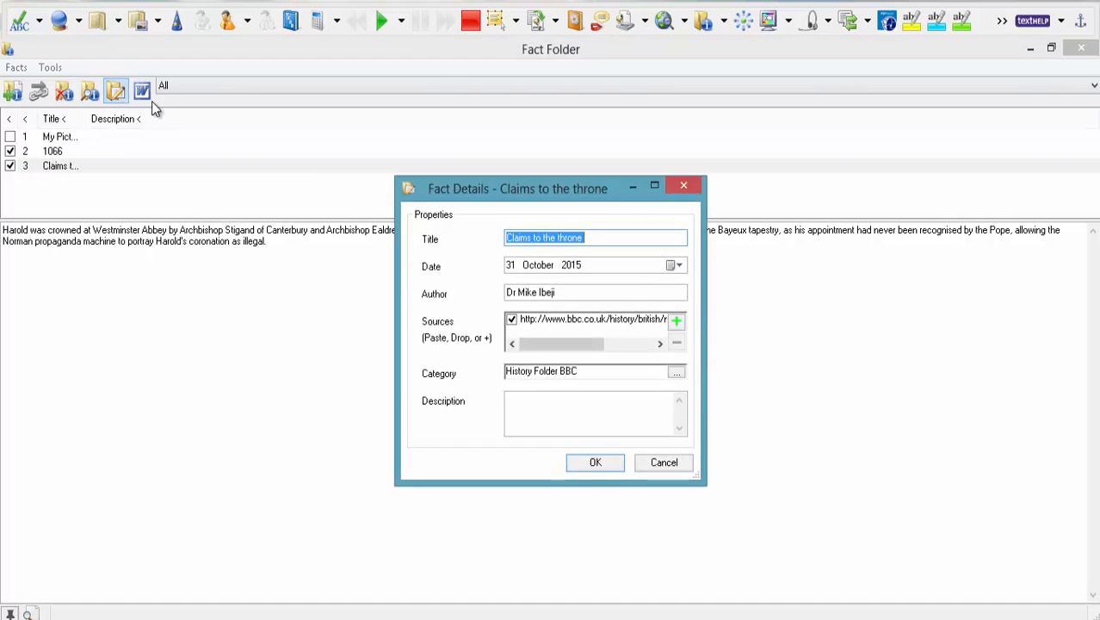
left_click(595, 462)
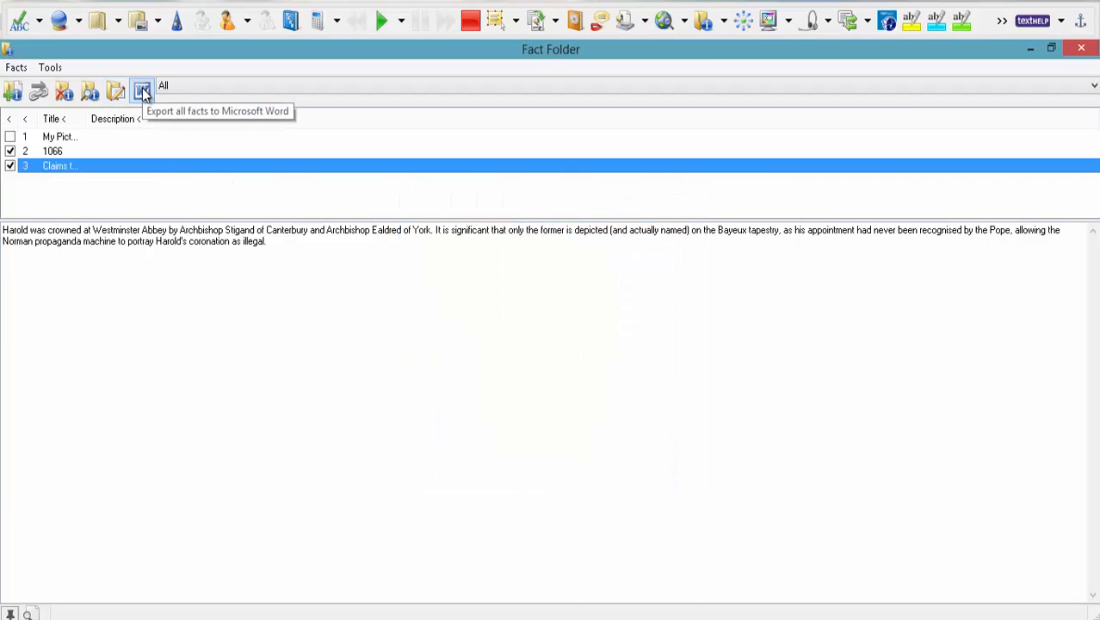
left_click(184, 87)
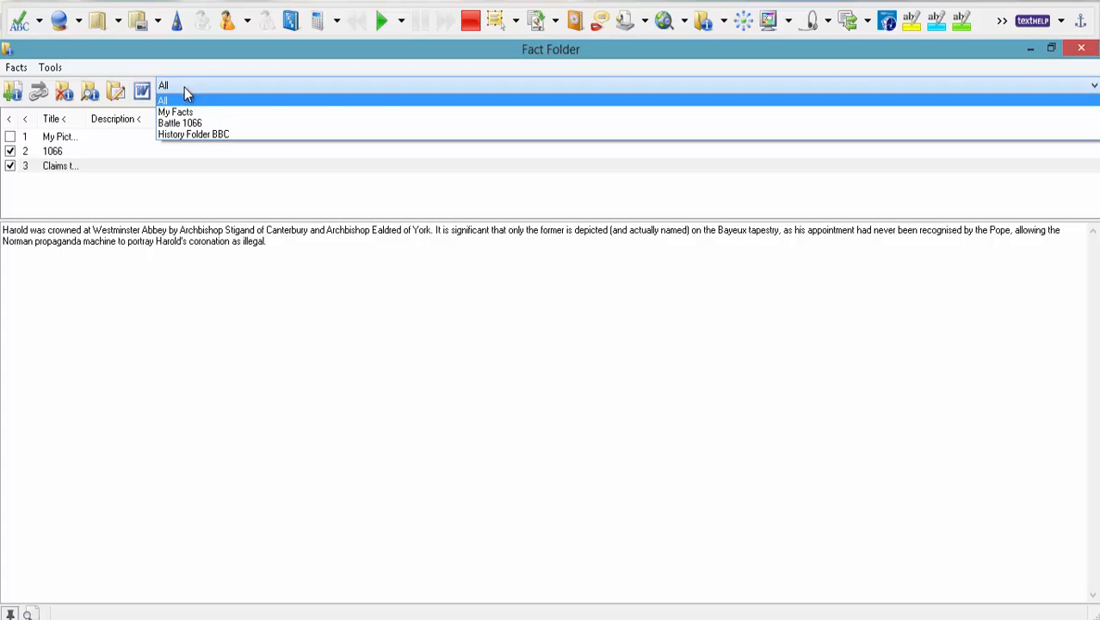
left_click(184, 87)
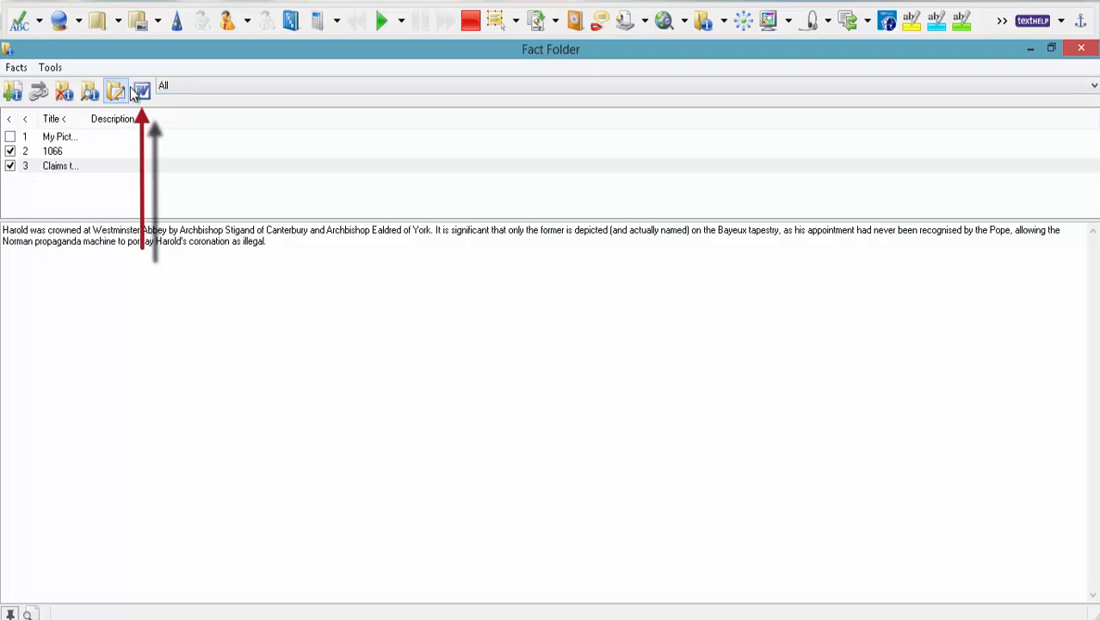
- Export all facts to Microsoft Word with an MLA bibliography
left_click(143, 89)
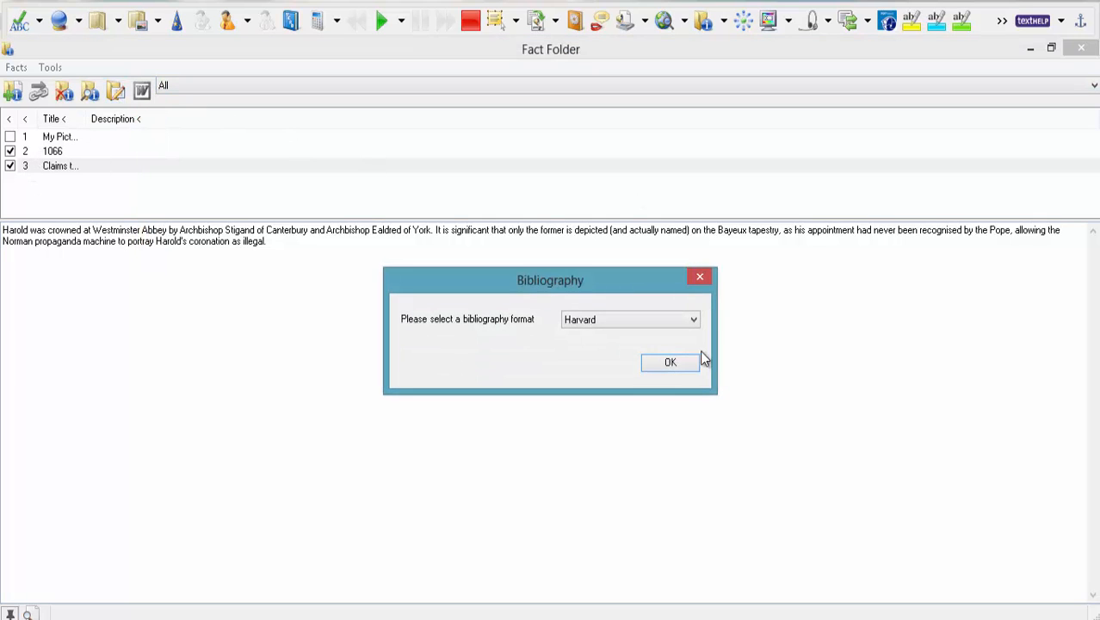
left_click(640, 319)
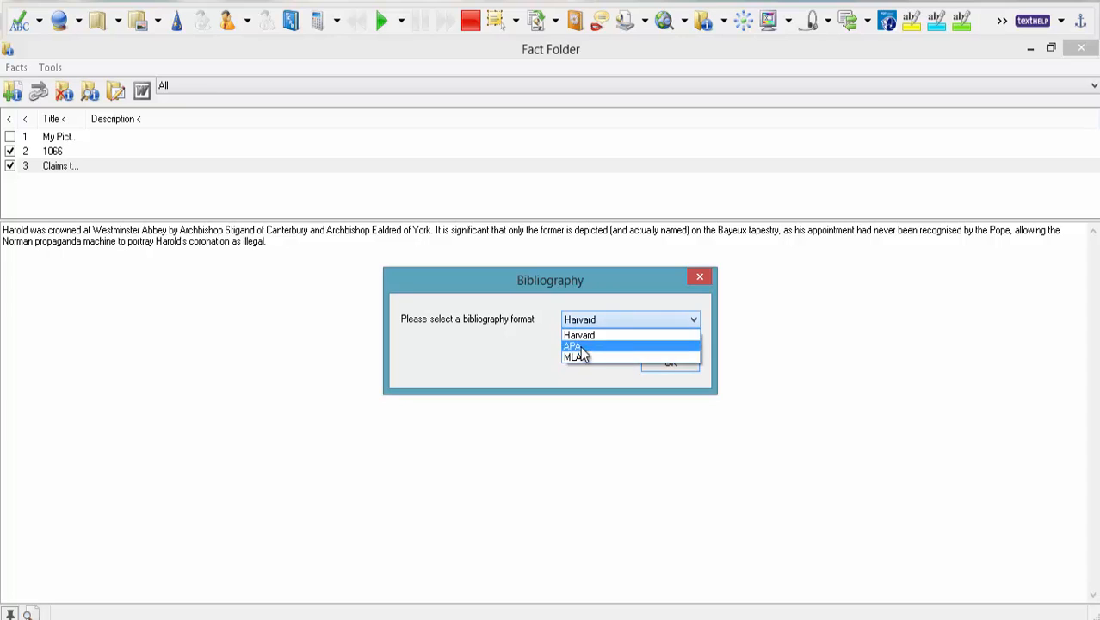
left_click(579, 353)
left_click(670, 361)
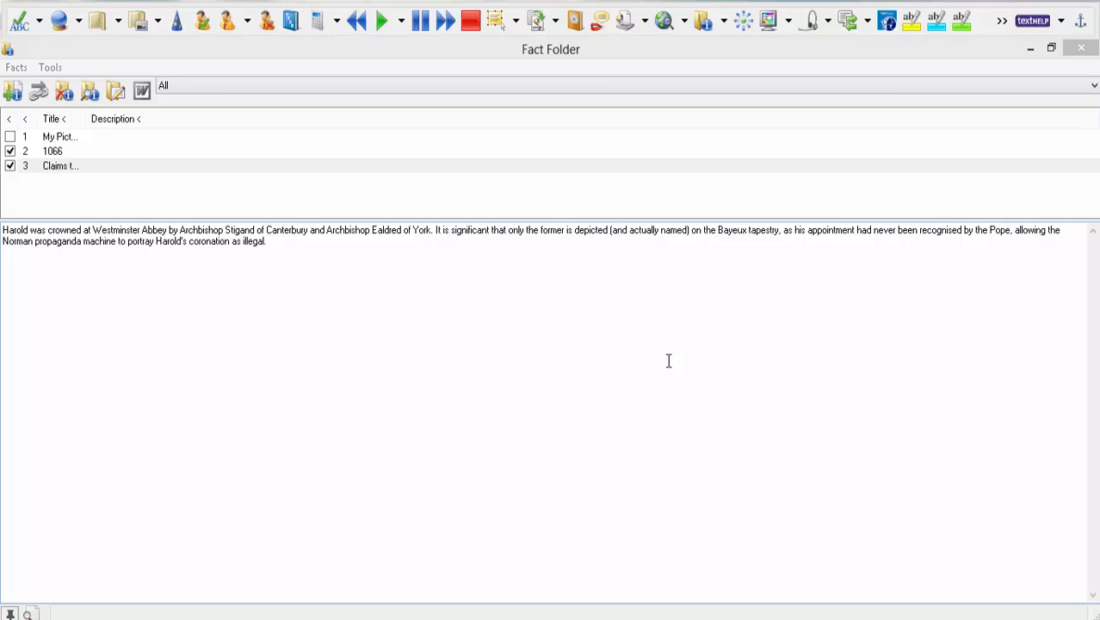
- Move the Fact Folder aside, review the exported facts and close the Word document
left_click(1029, 49)
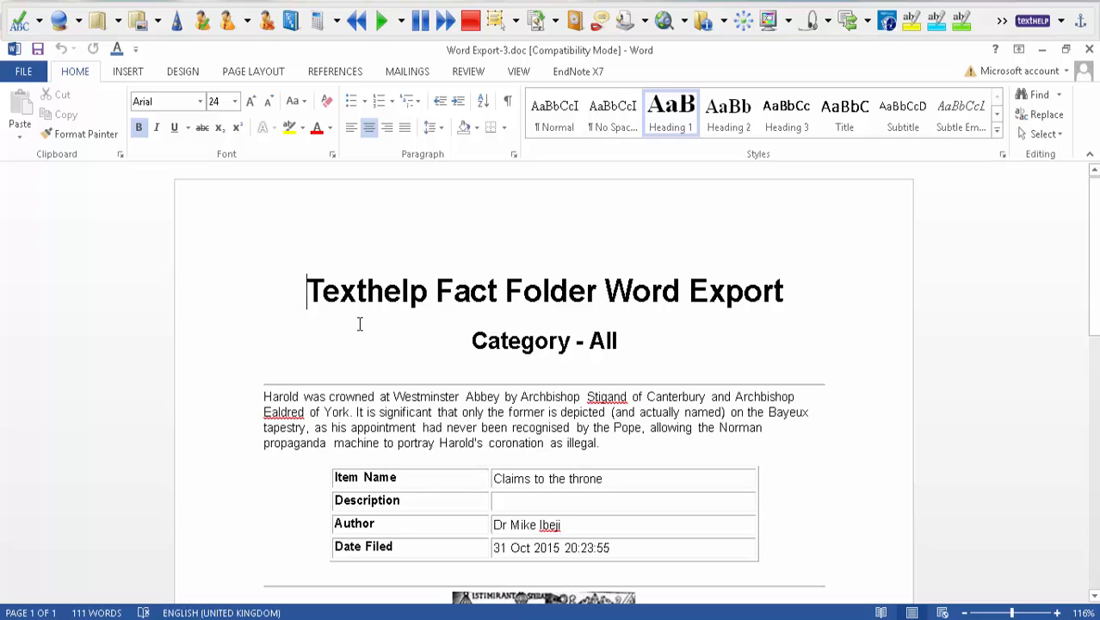
scroll(360, 324, "down", 3)
scroll(516, 385, "down", 4)
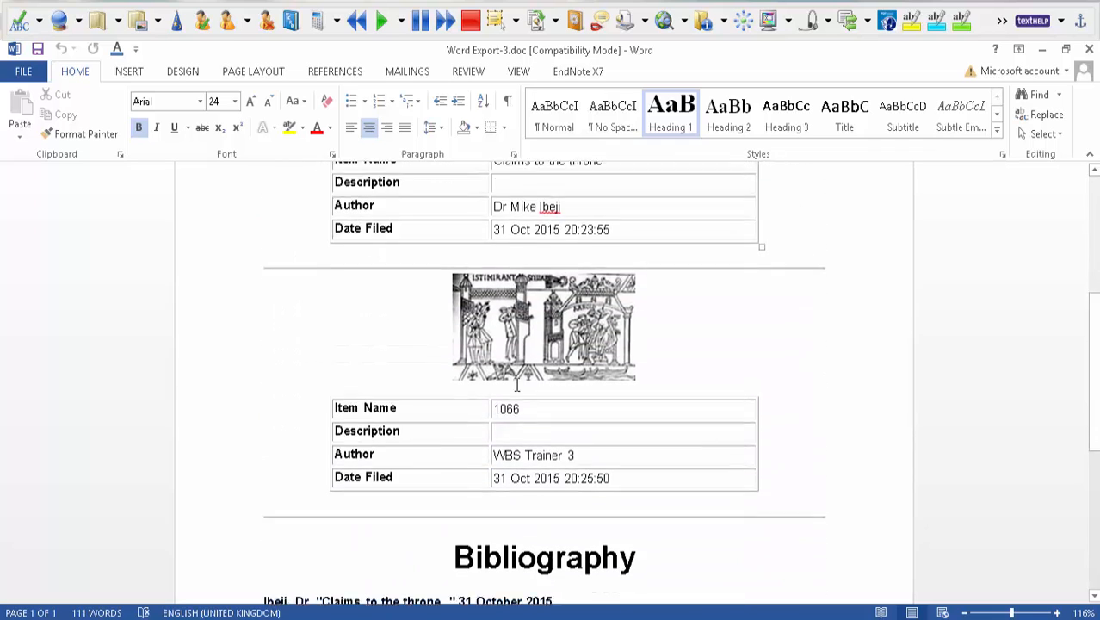
scroll(551, 404, "down", 4)
scroll(568, 422, "down", 4)
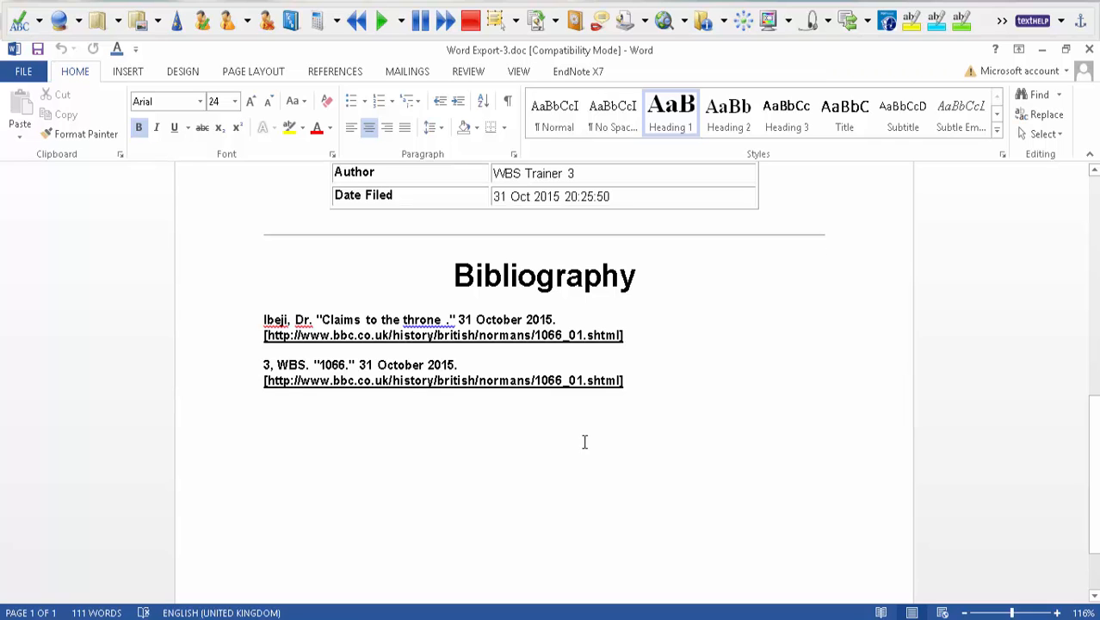
scroll(580, 437, "up", 3)
scroll(584, 439, "up", 4)
scroll(587, 441, "up", 4)
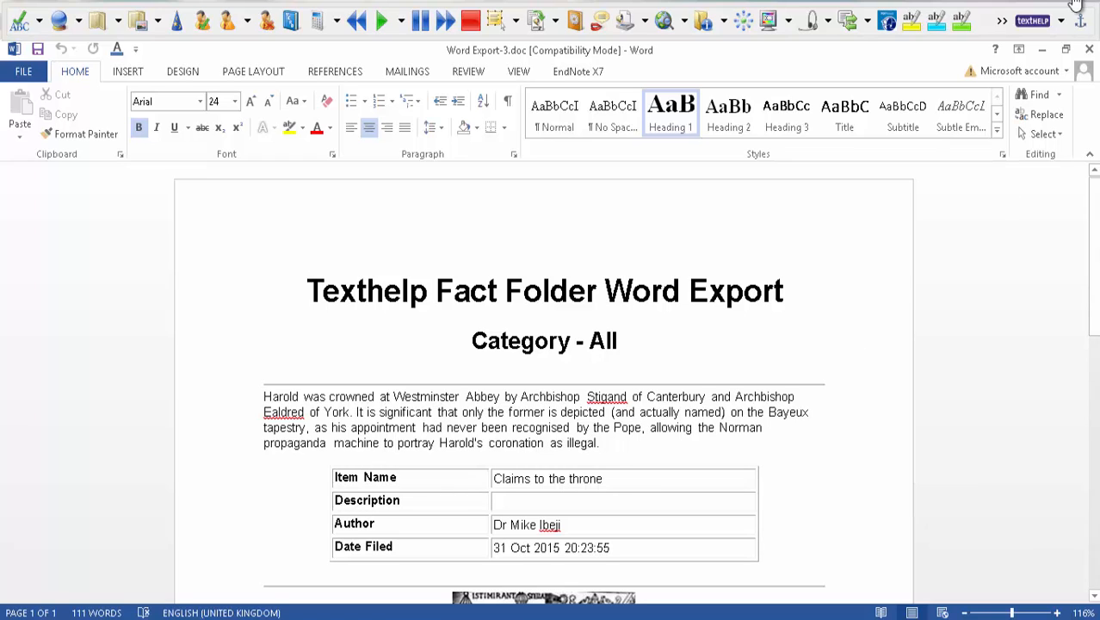
left_click(1088, 50)
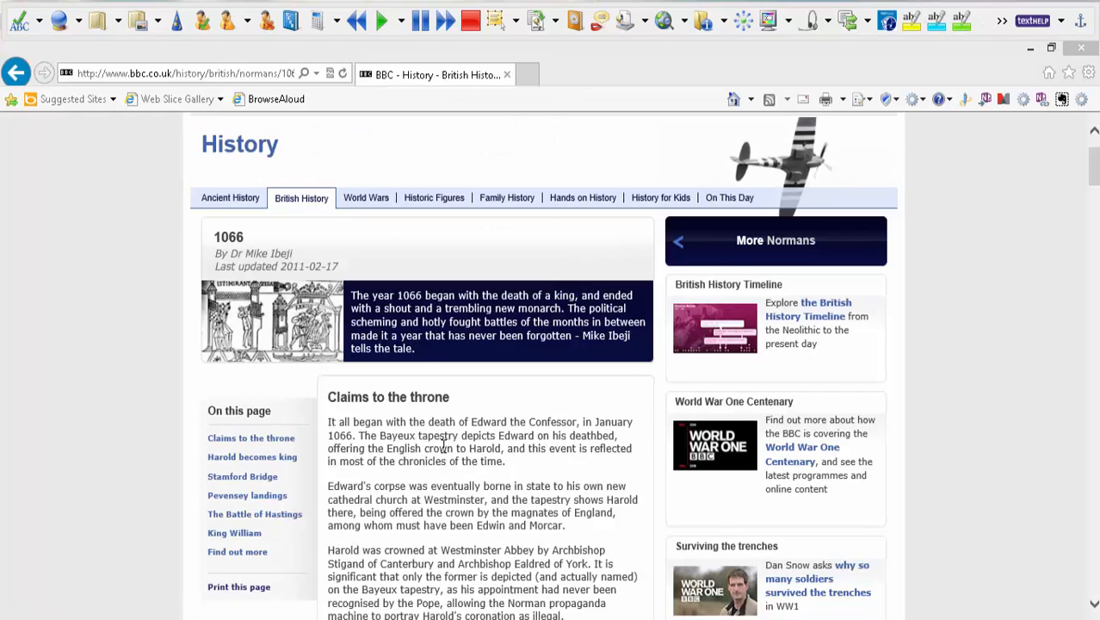
- Read the 'It all began' paragraph aloud, raise the voice speed slightly, then stop
left_click(329, 422)
left_click_drag(328, 421, 507, 463)
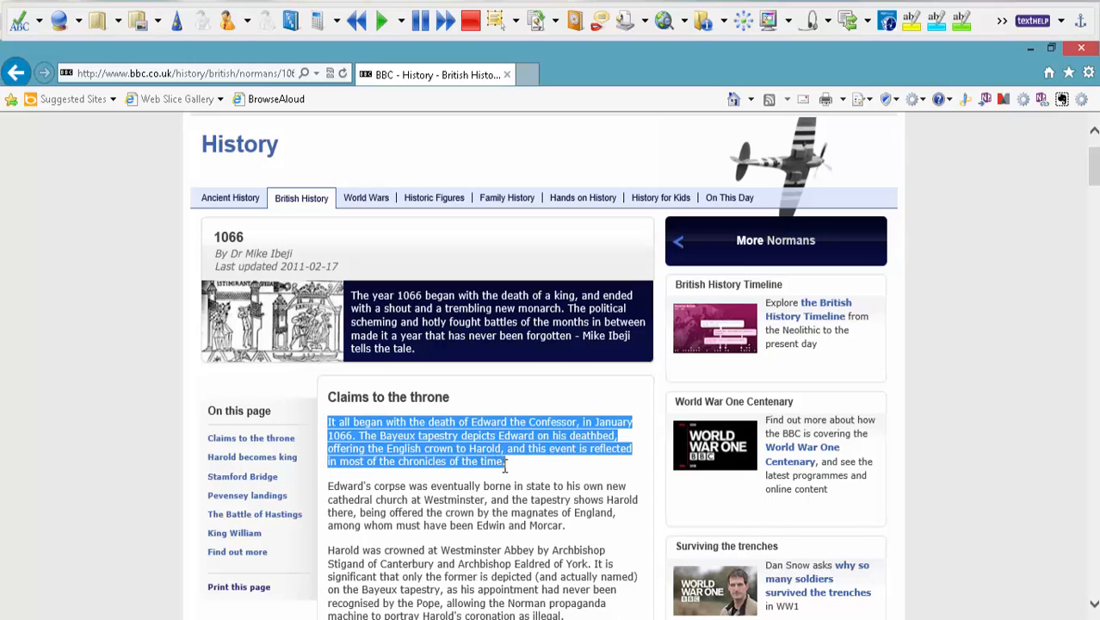
left_click(382, 21)
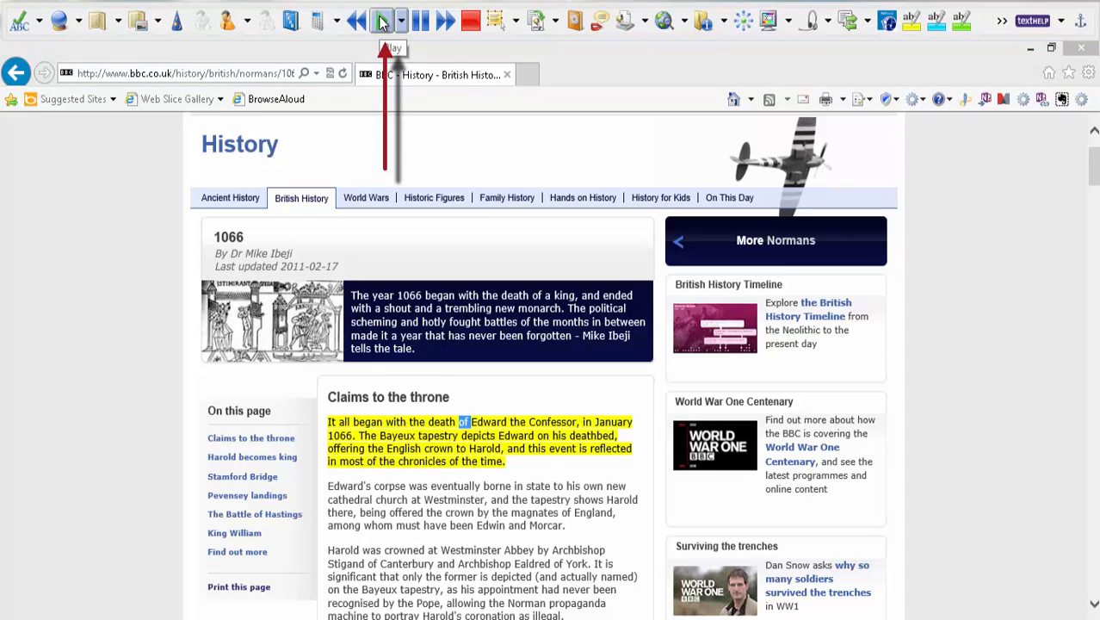
key("Up")
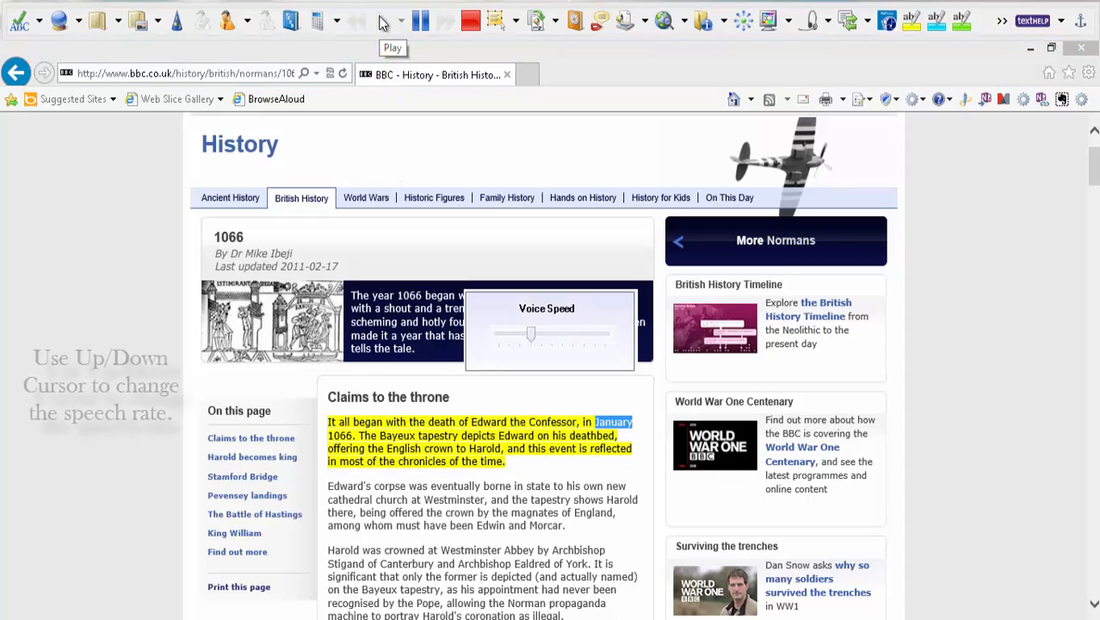
key("Up")
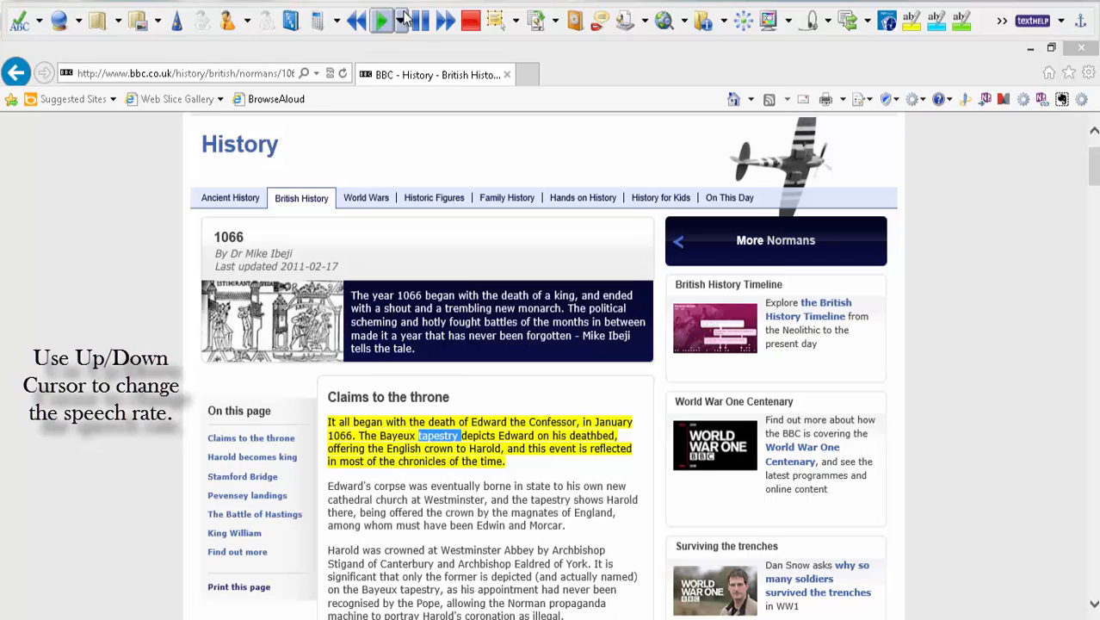
left_click(471, 21)
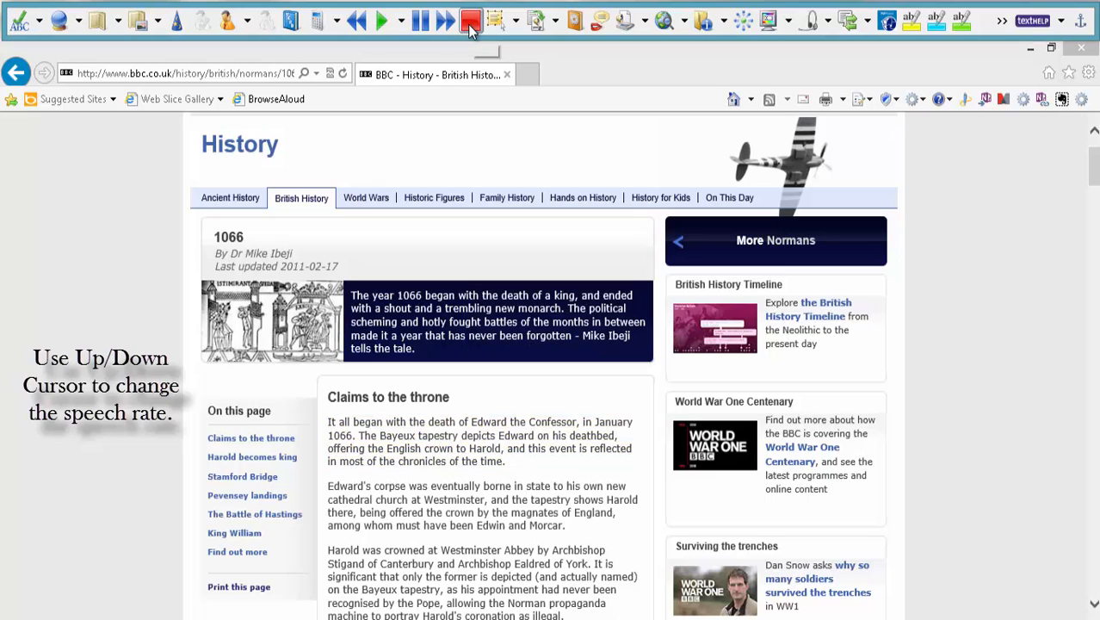
- Highlight the word Confessor in yellow and switch on yellow text highlighting
double_click(546, 422)
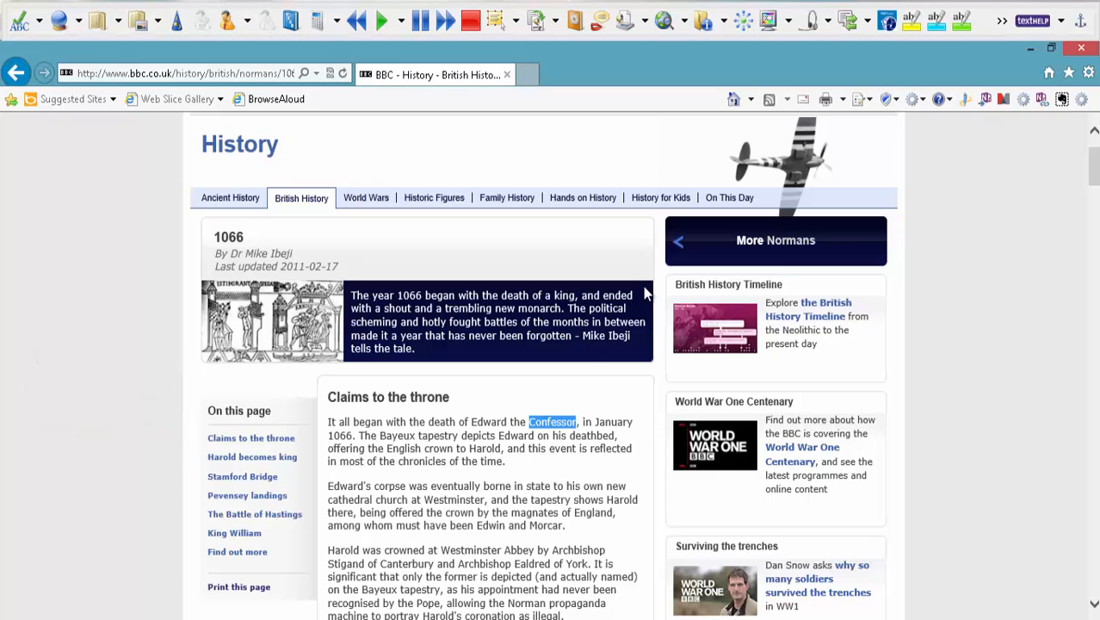
left_click(911, 22)
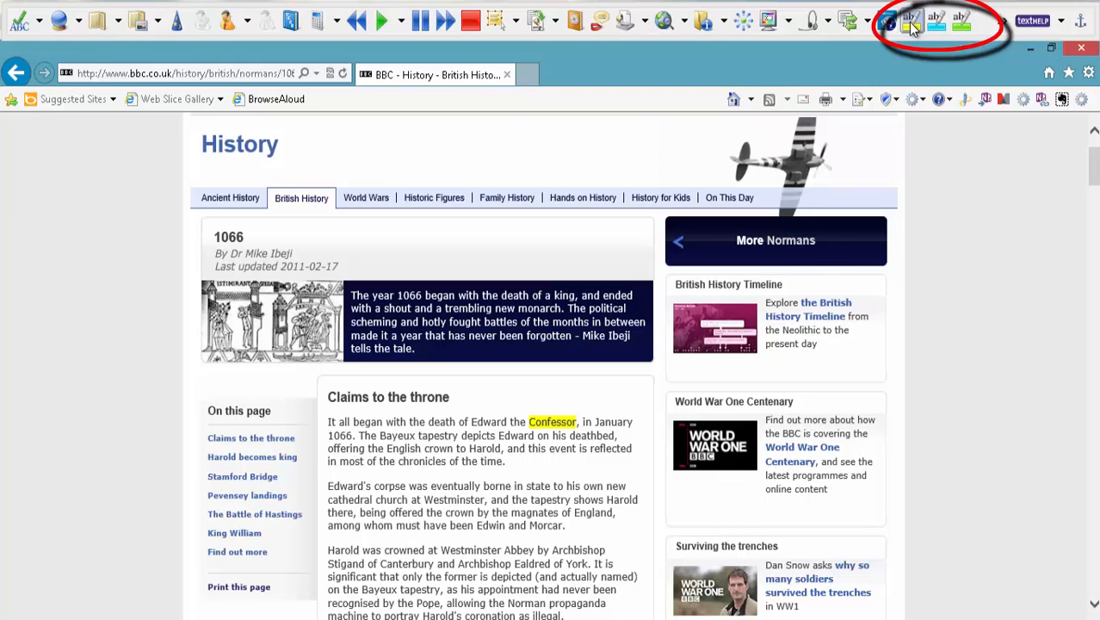
left_click(913, 24)
left_click_drag(1095, 155, 1095, 180)
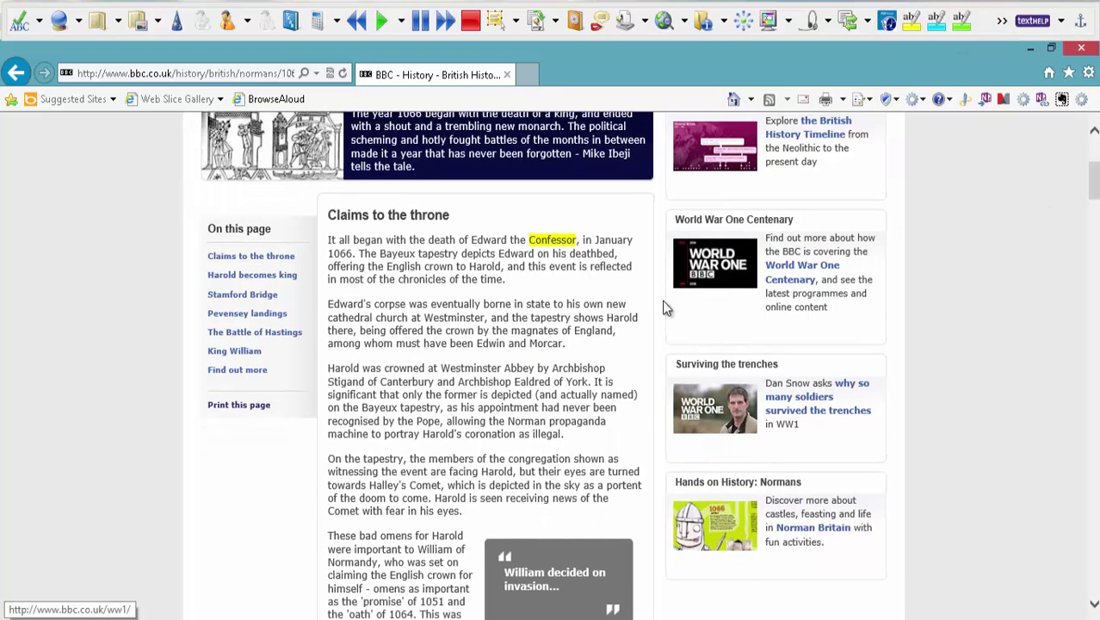
- Highlight the words tapestry and neighbouring in yellow
double_click(549, 318)
left_click(937, 21)
scroll(470, 346, "down", 4)
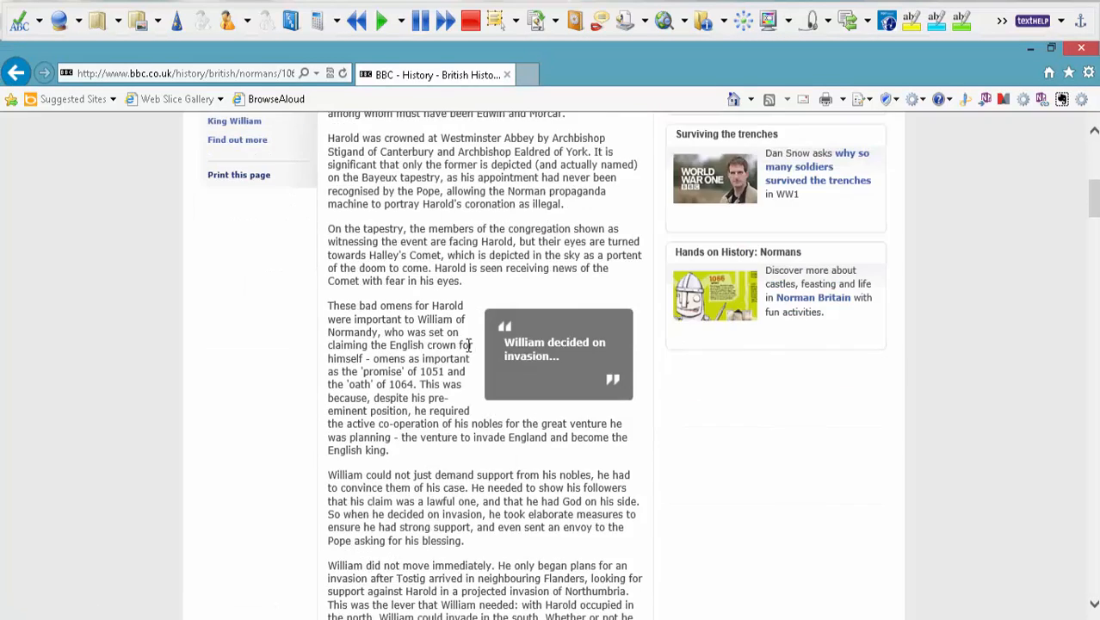
scroll(470, 346, "down", 3)
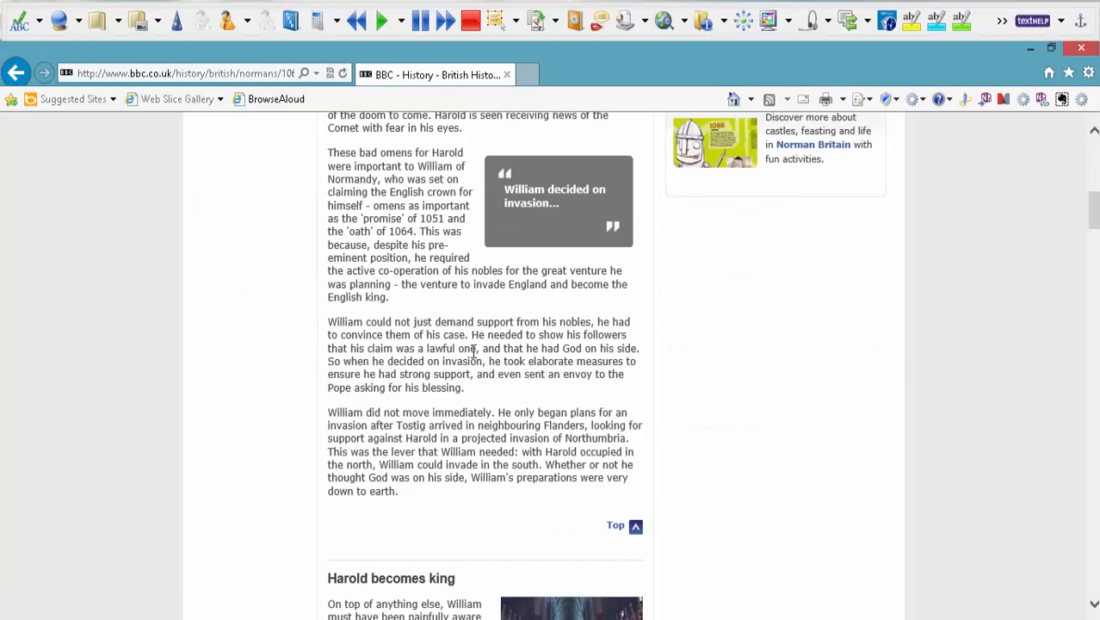
double_click(509, 425)
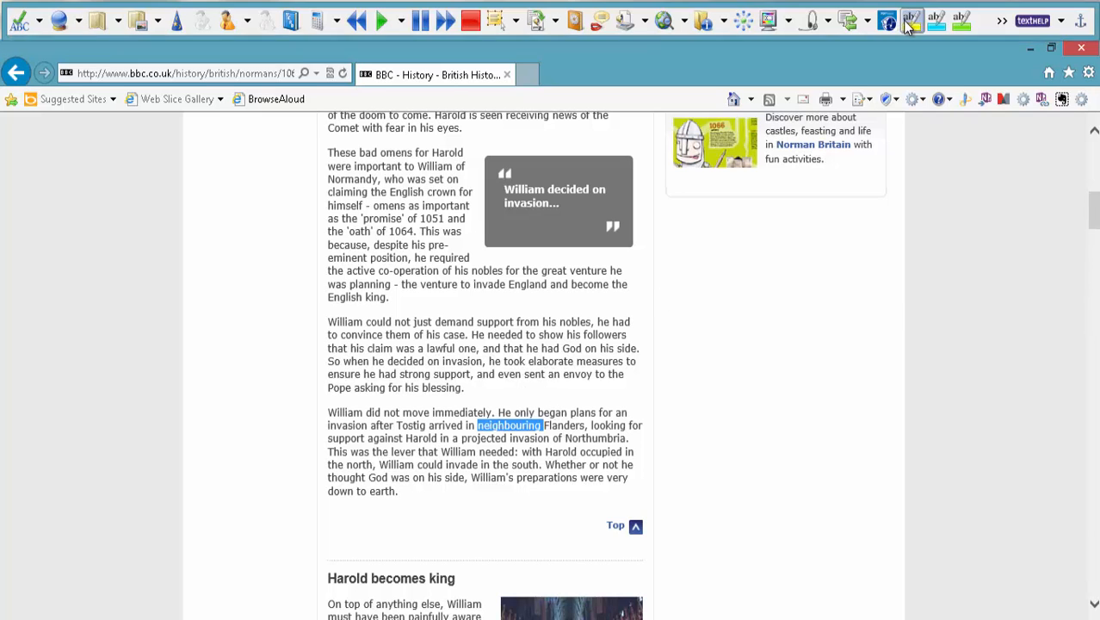
left_click(910, 21)
scroll(689, 275, "up", 5)
scroll(659, 324, "up", 4)
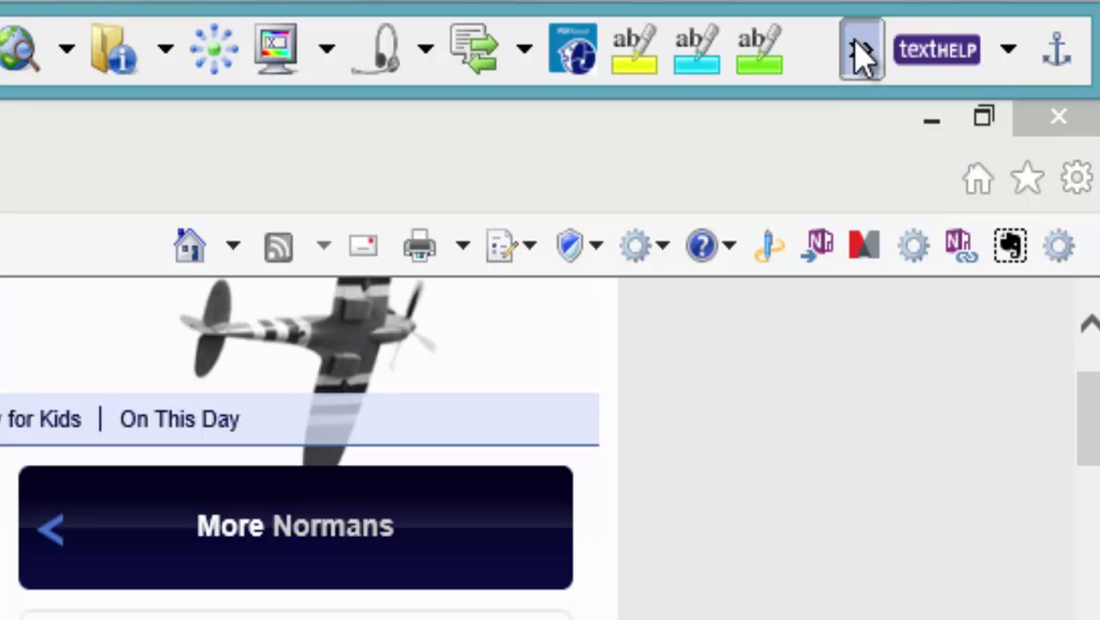
- Launch the Vocabulary builder from the toolbar overflow, listing Confessor, tapestry and neighbouring
left_click(860, 50)
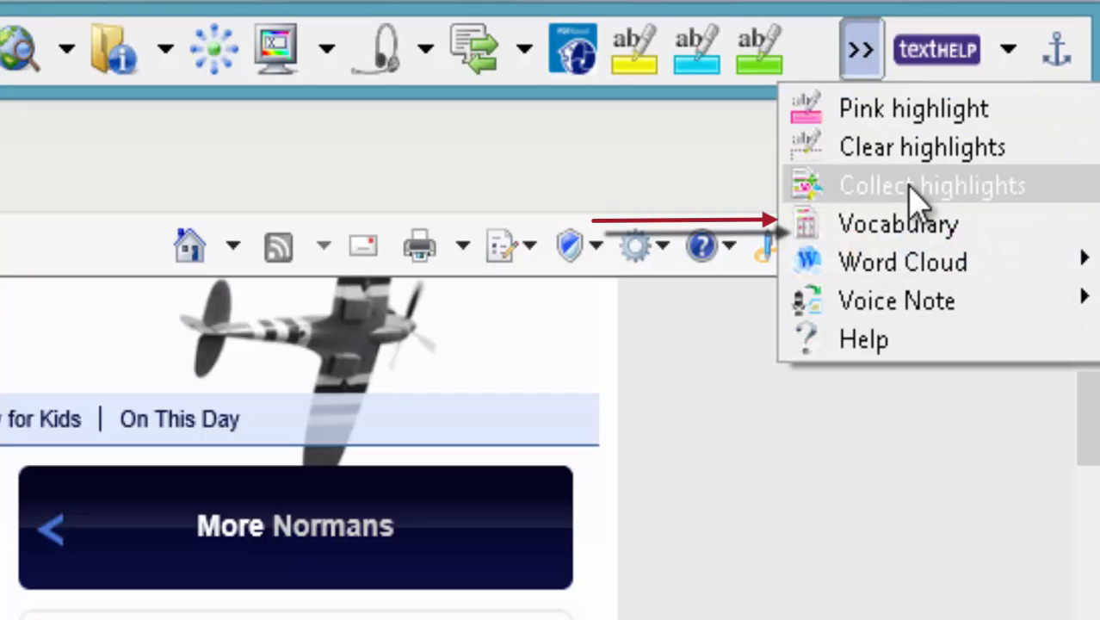
left_click(897, 224)
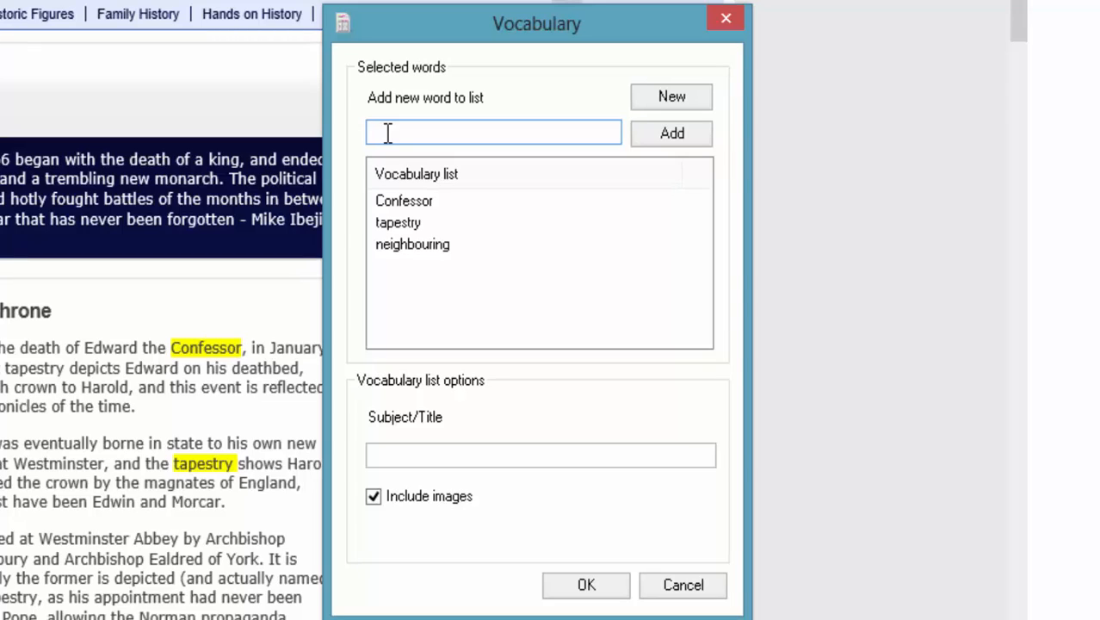
type("propagand")
type("a")
- Add 'propaganda', title the list 'History 1066' with images included, and generate the Word vocabulary list
left_click(674, 134)
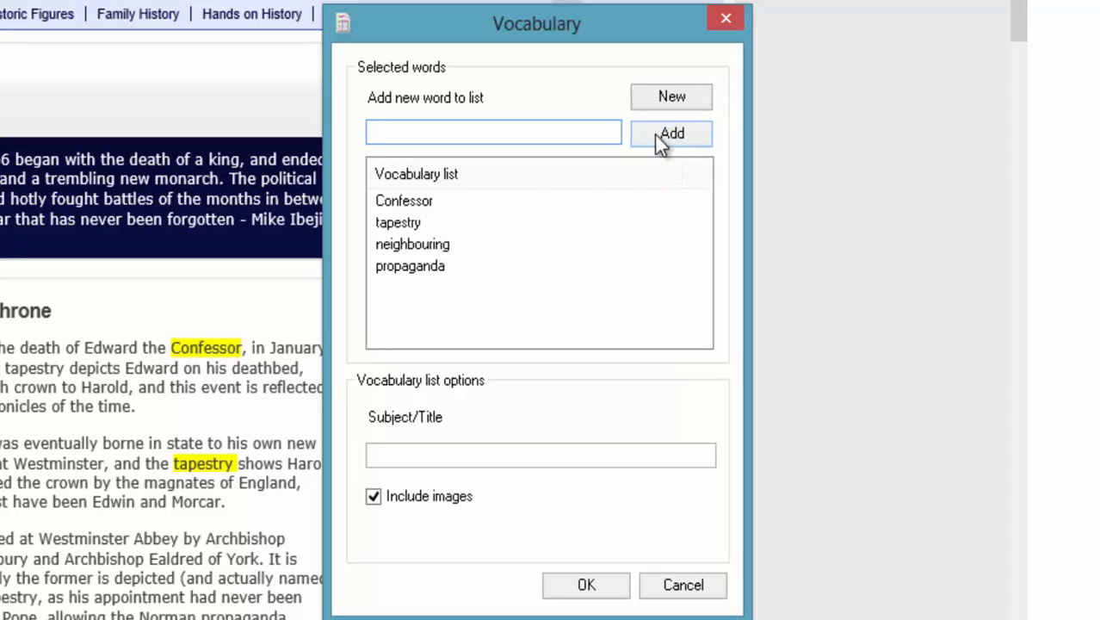
left_click(385, 450)
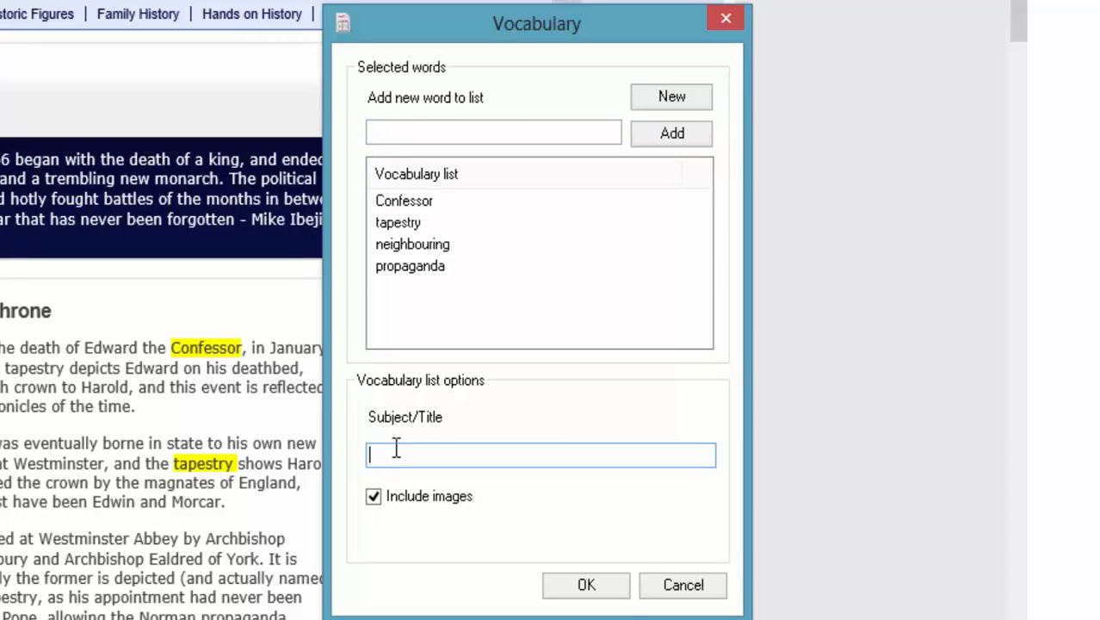
type("History ")
type("10")
type("66")
left_click(372, 495)
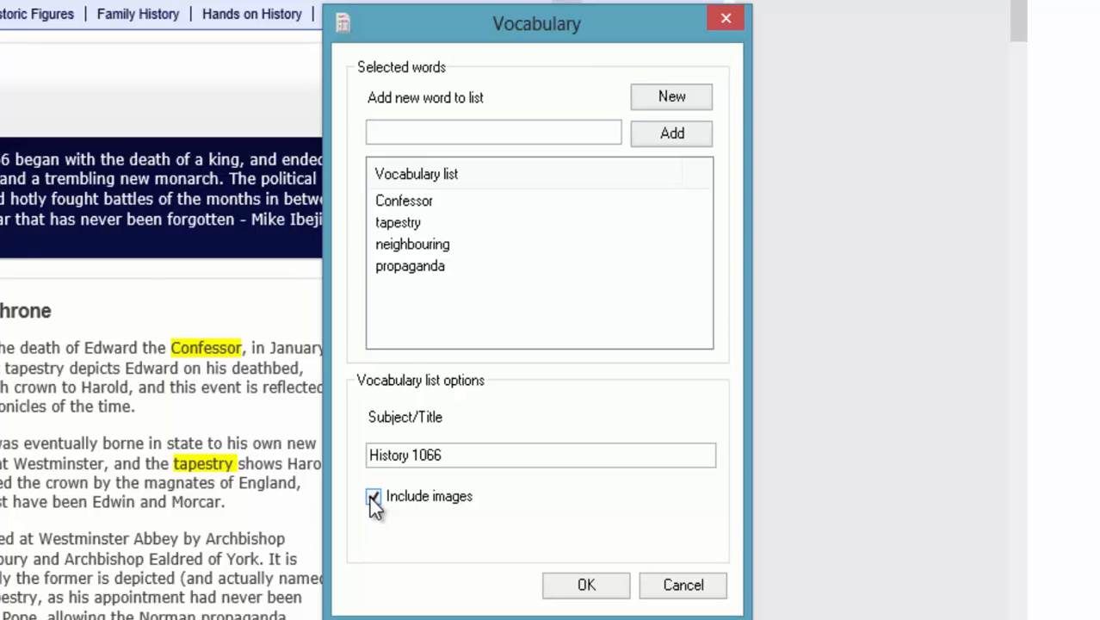
left_click(586, 585)
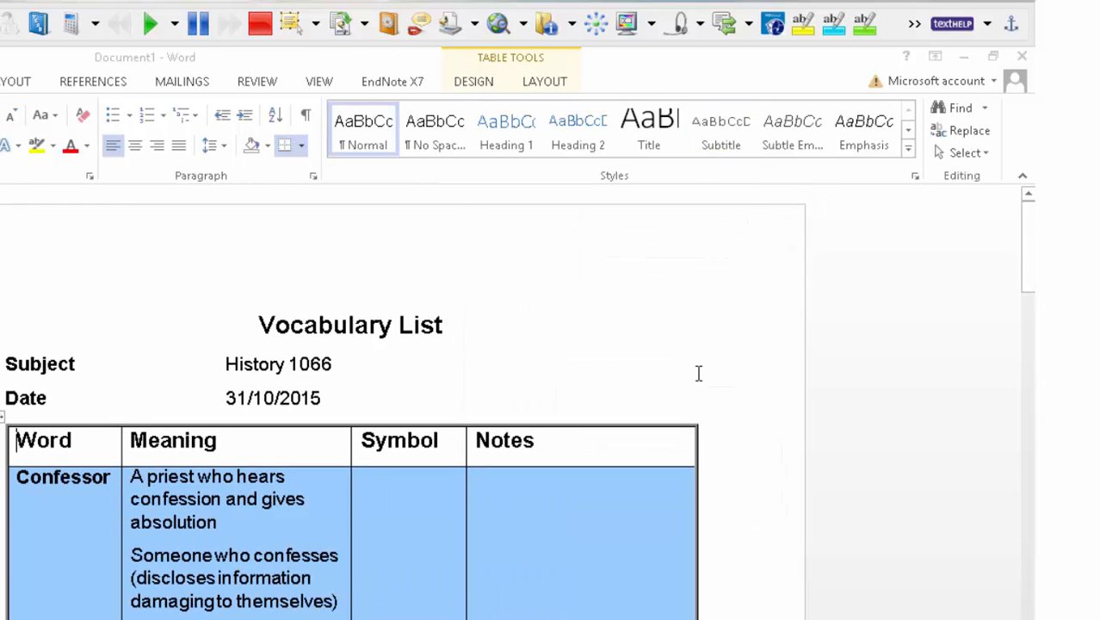
mouse_move(1029, 245)
left_mouse_down()
mouse_move(1033, 400)
mouse_move(1029, 284)
left_mouse_up()
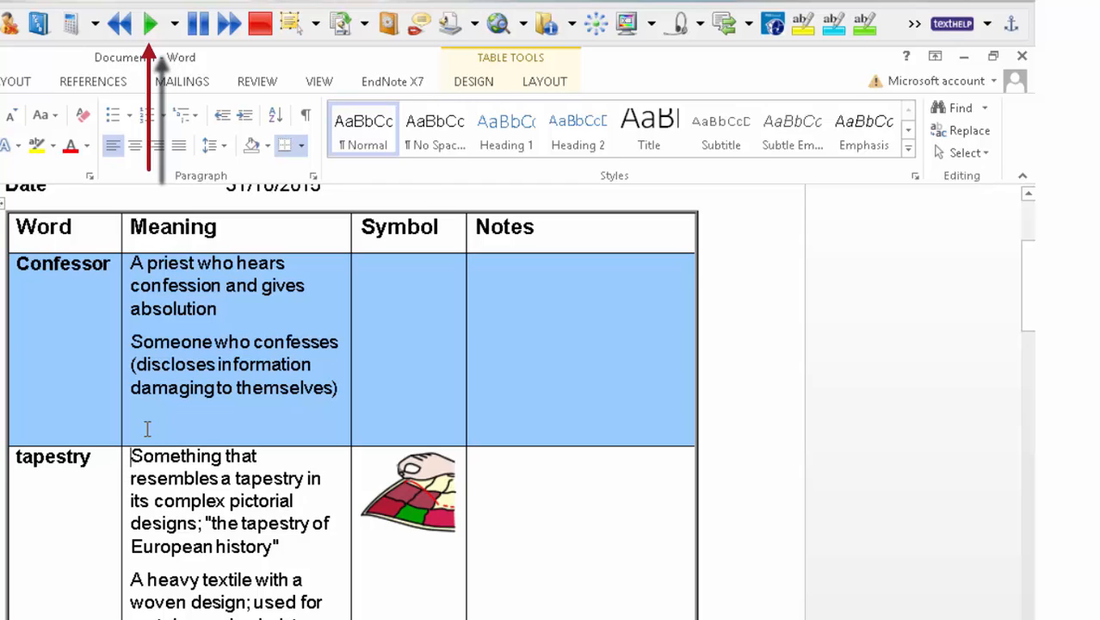
left_click(151, 24)
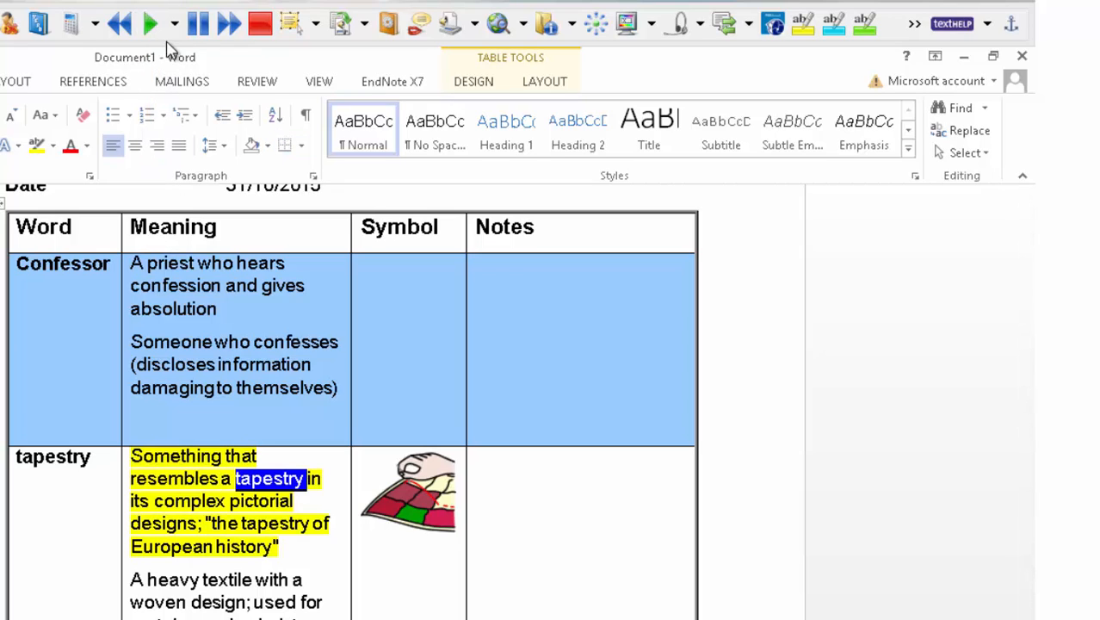
left_click(198, 23)
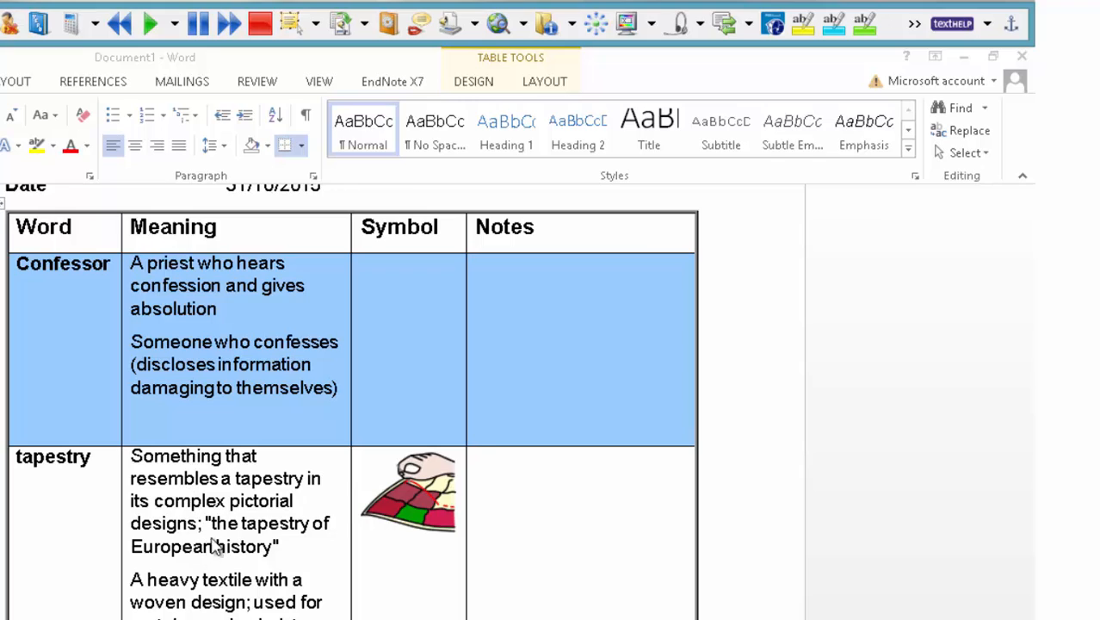
left_click(426, 491)
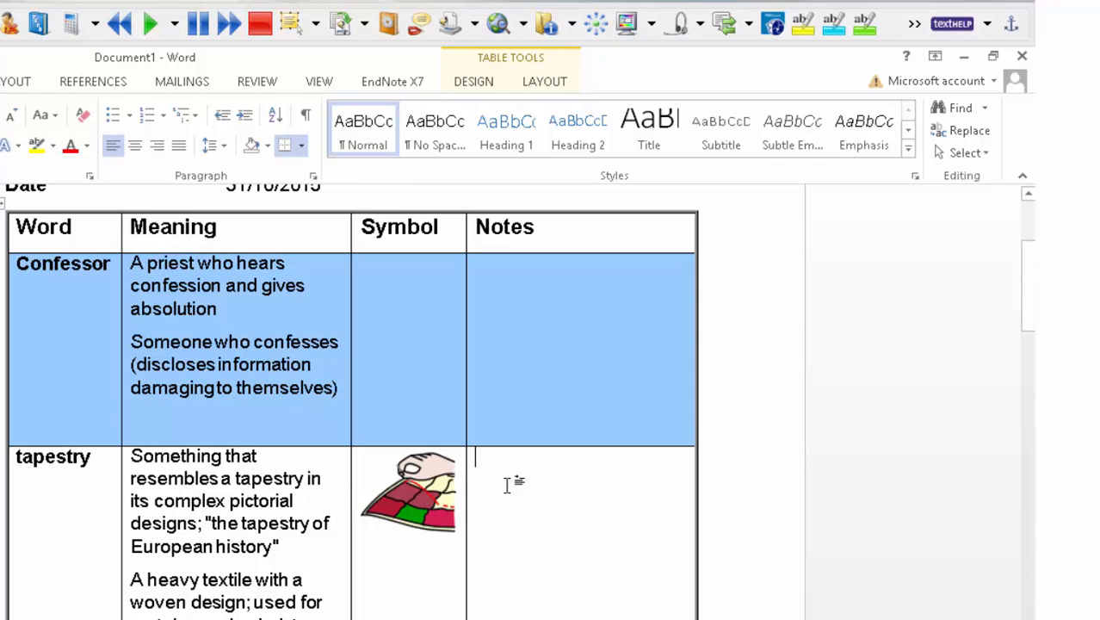
scroll(517, 493, "down", 3)
scroll(516, 492, "down", 3)
scroll(517, 492, "down", 3)
scroll(517, 493, "down", 3)
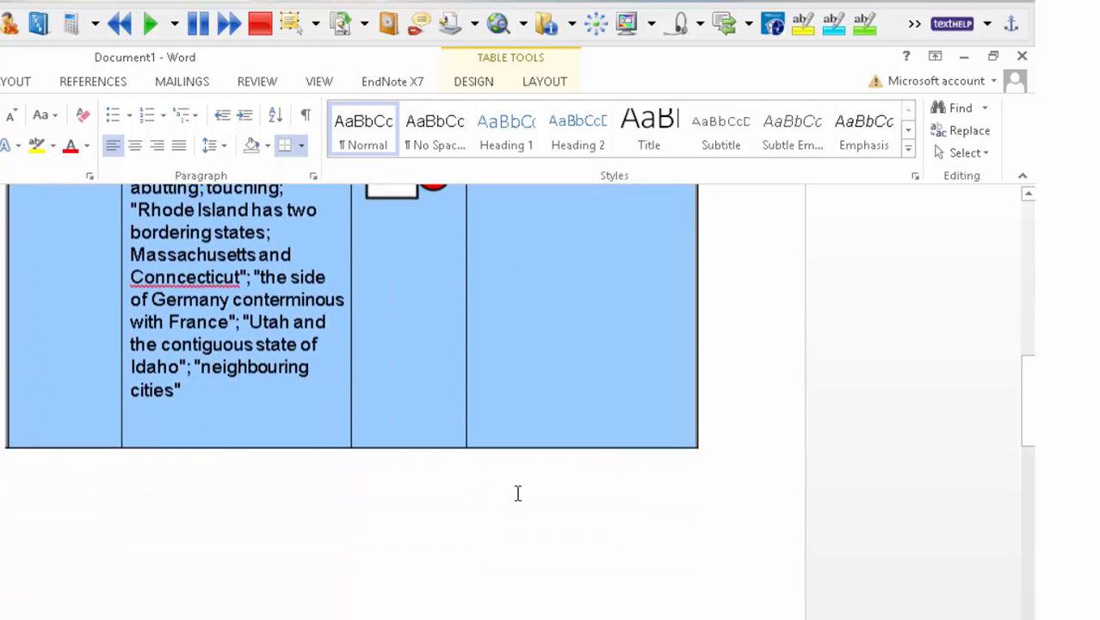
scroll(517, 492, "up", 5)
scroll(517, 492, "up", 5)
scroll(518, 493, "up", 3)
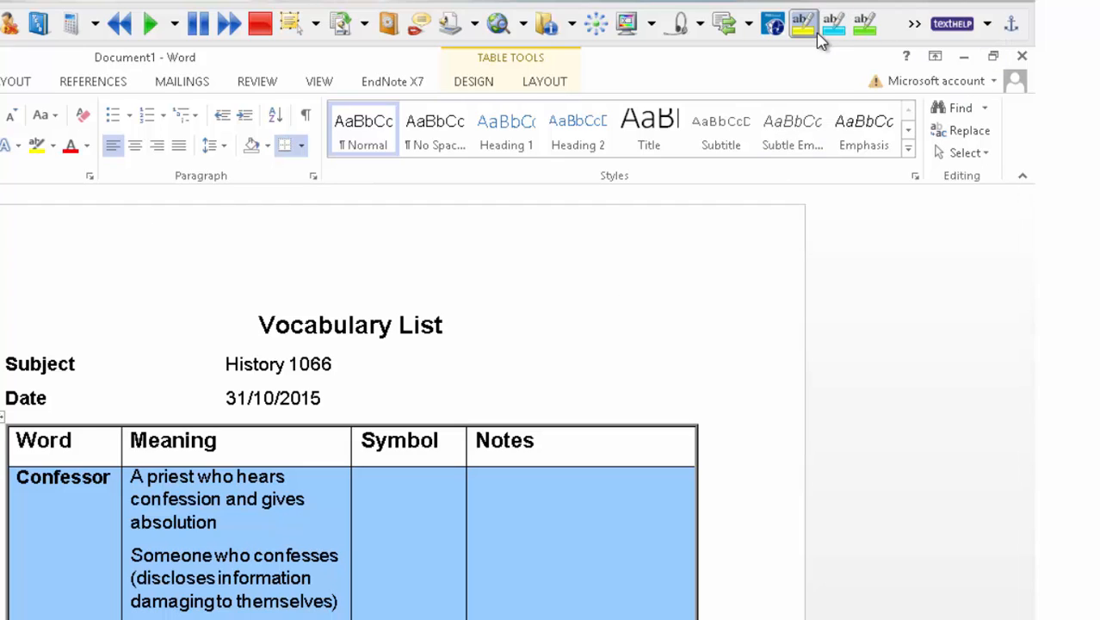
left_click(914, 23)
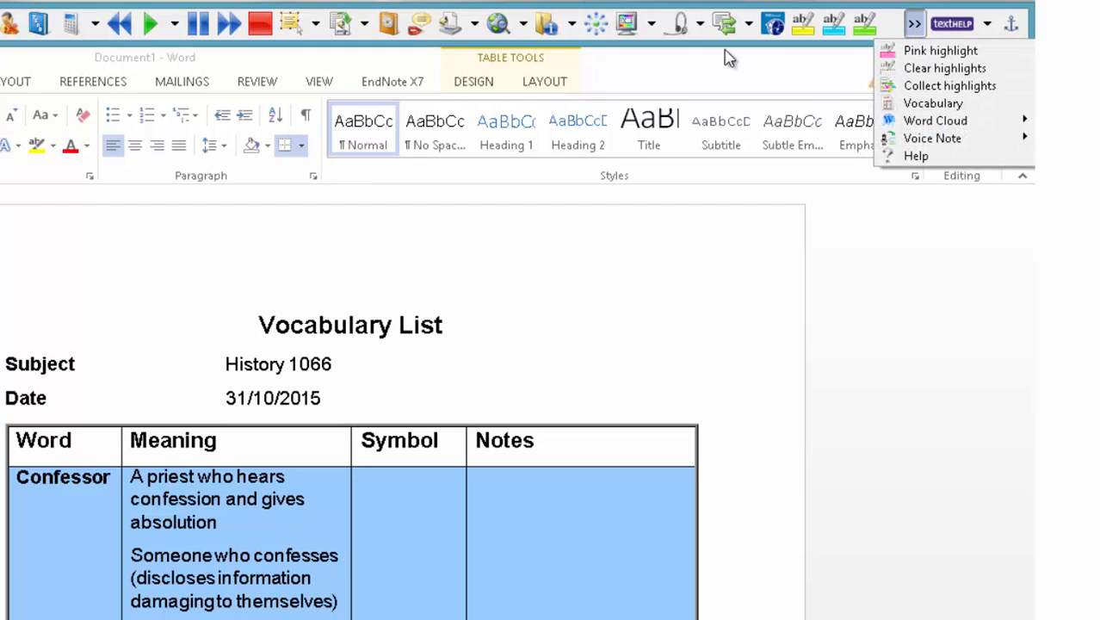
left_click(548, 24)
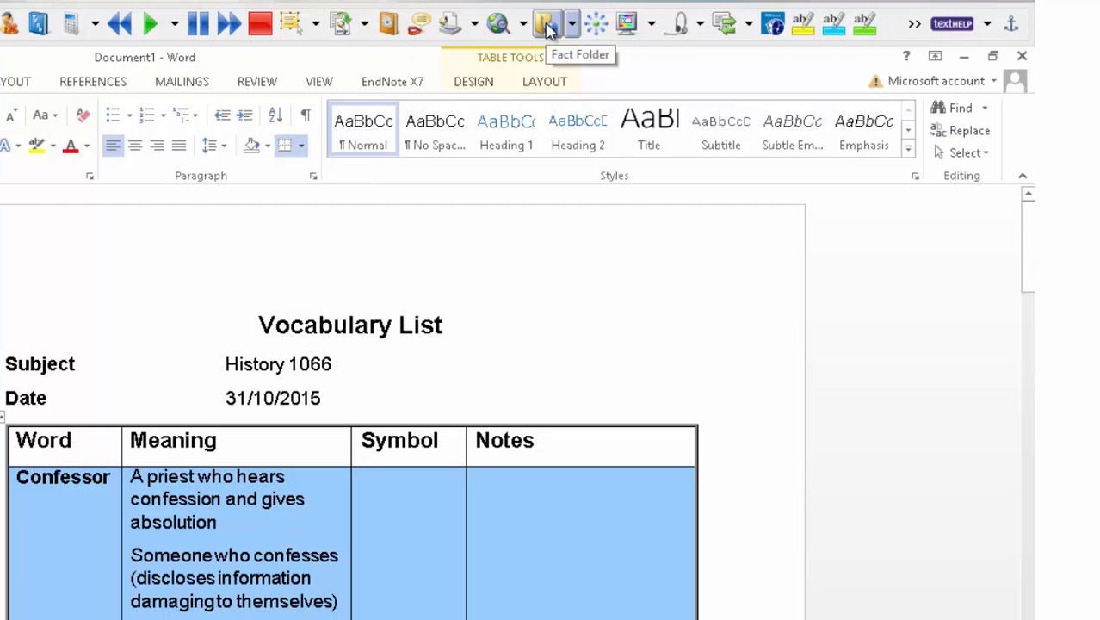